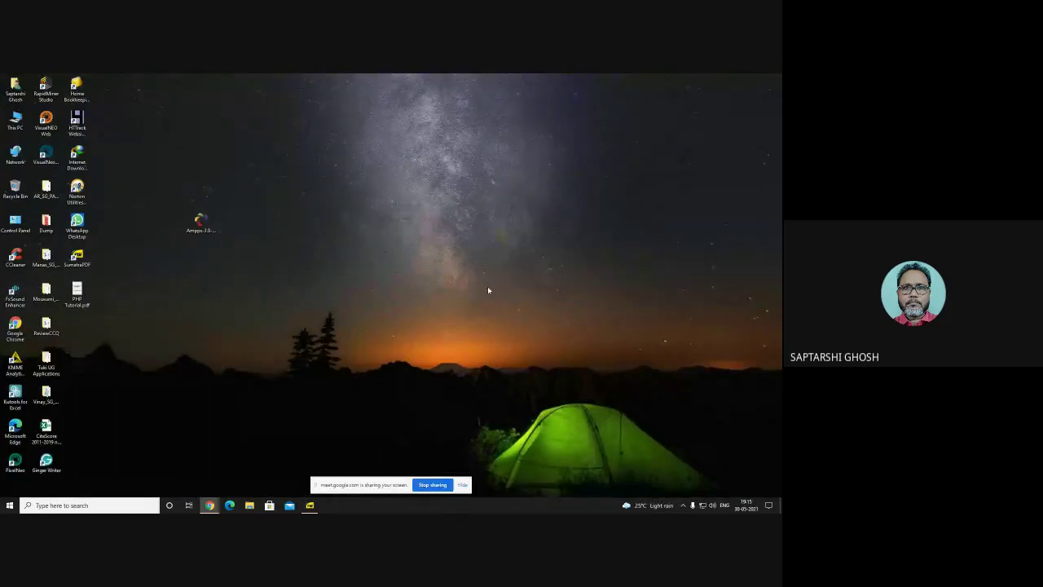
- Select PHP Tutorial.pdf on the desktop, then restore the Google Meet Chrome window from the taskbar
click(77, 294)
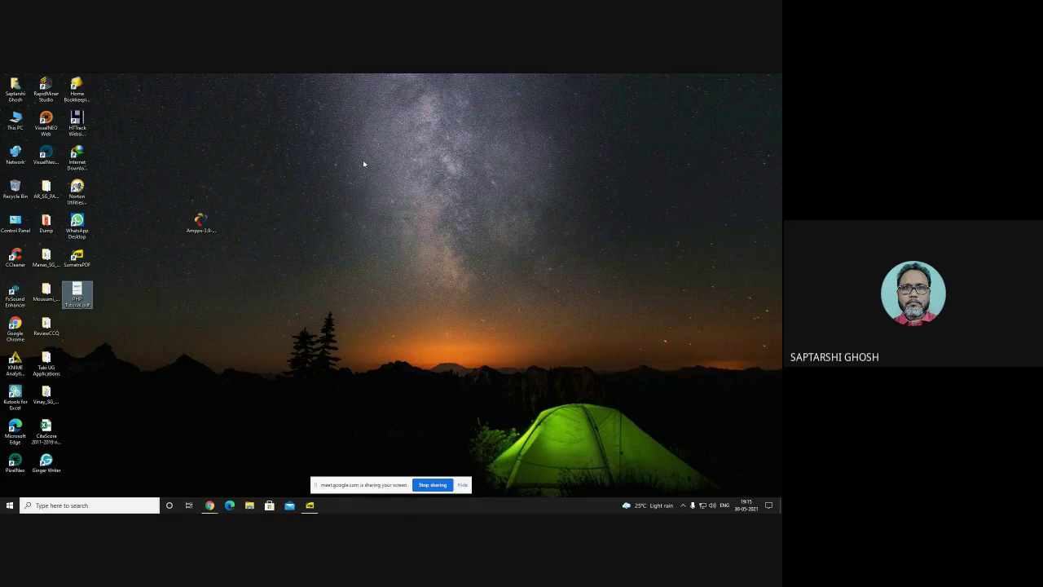
click(210, 506)
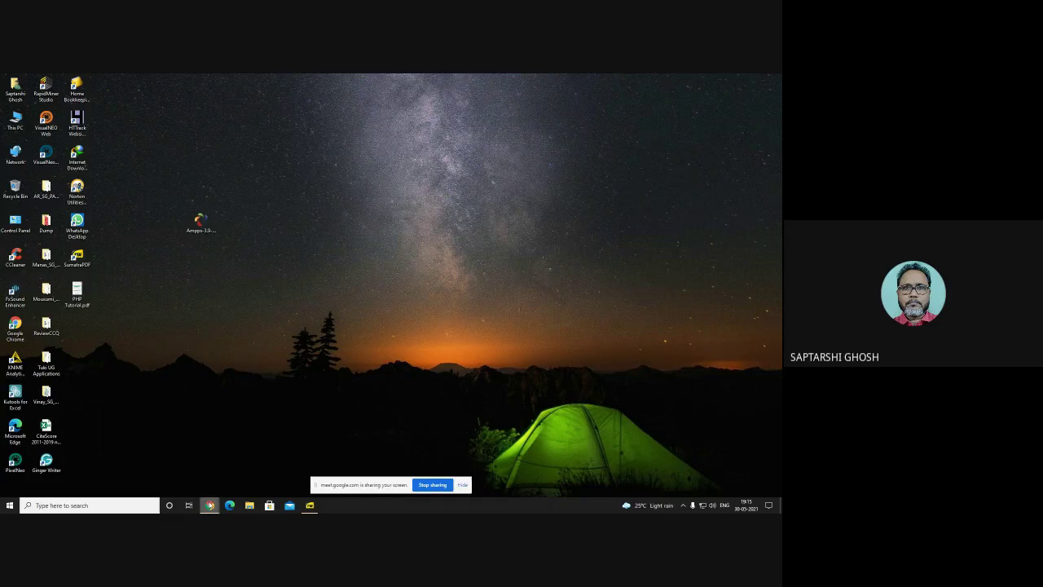
mouse_move(210, 506)
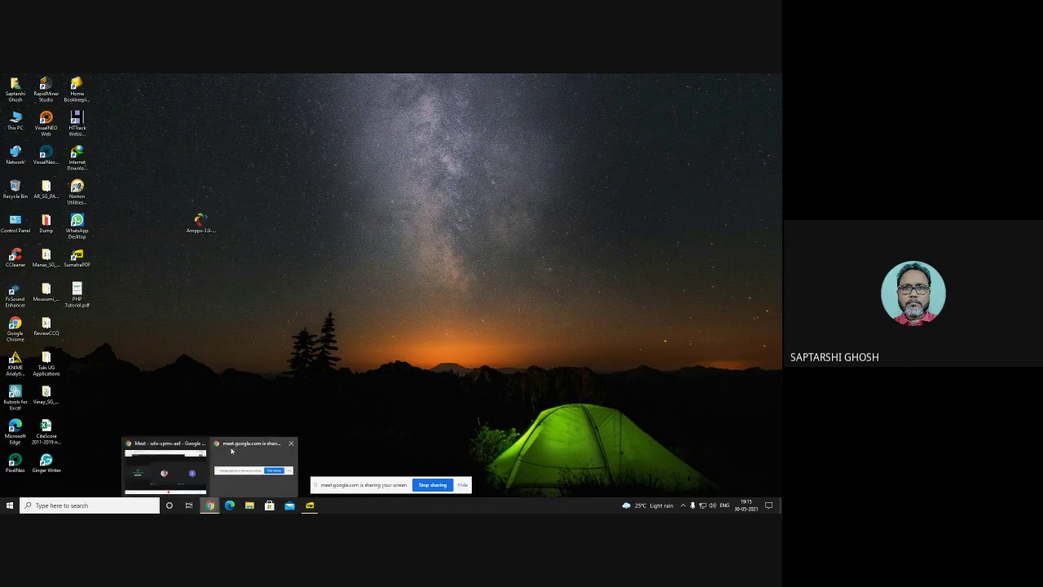
click(187, 456)
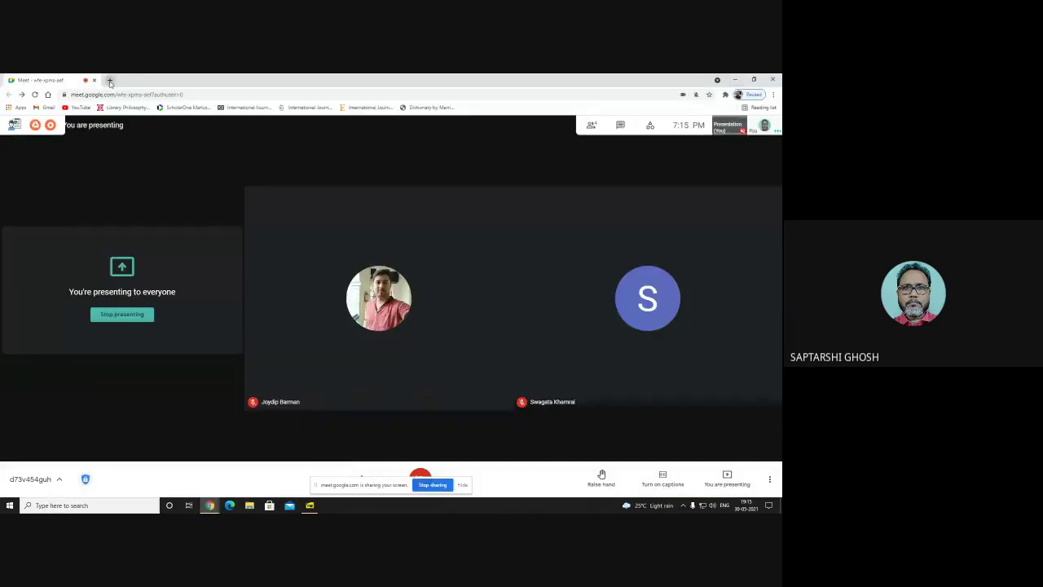
- Load google.co.in in a new Chrome tab
click(110, 80)
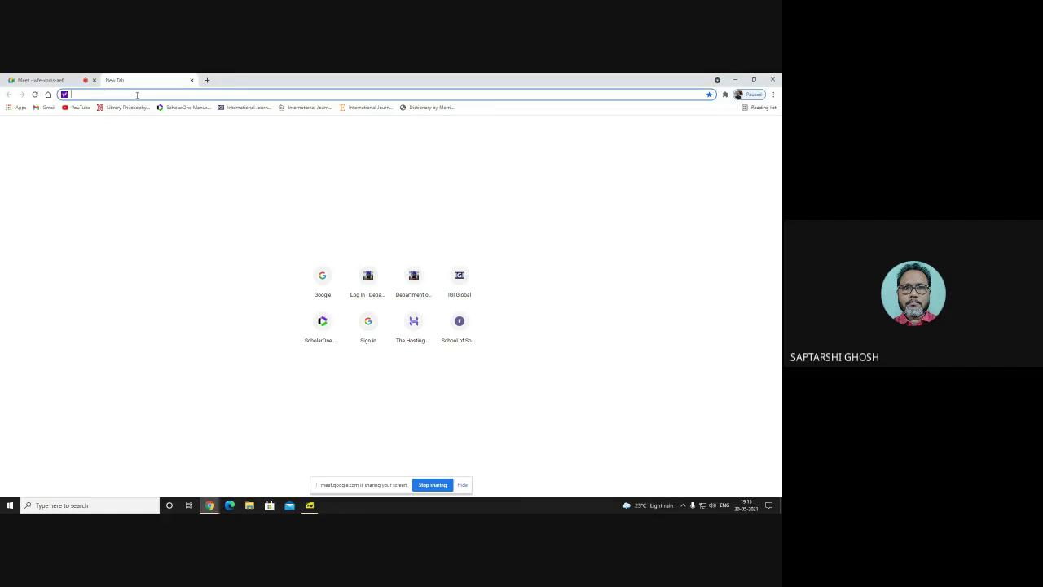
text(goog)
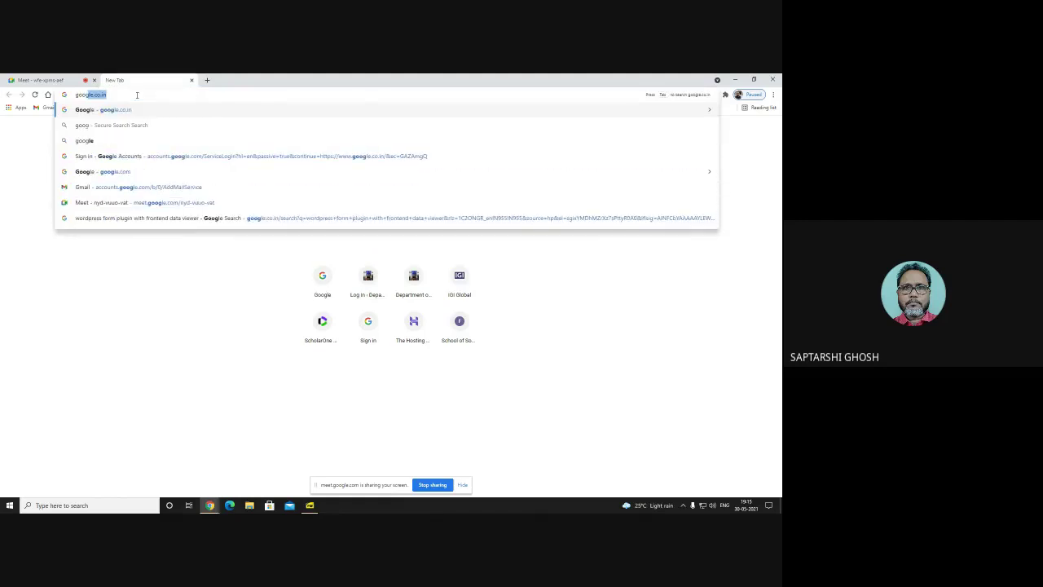
key(Return)
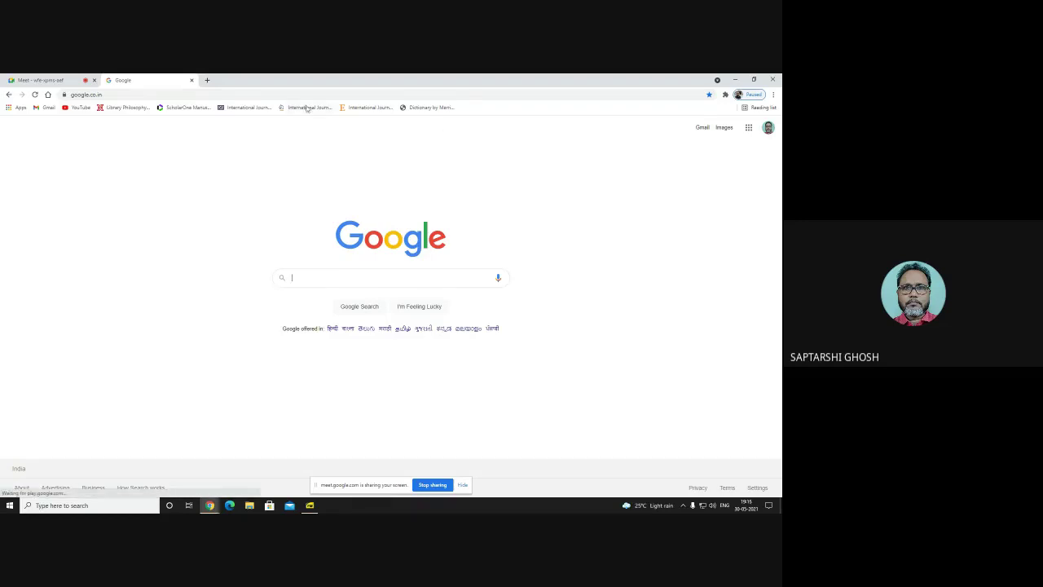
- Turn on Always show full URLs for the address bar and inspect the full address
click(104, 94)
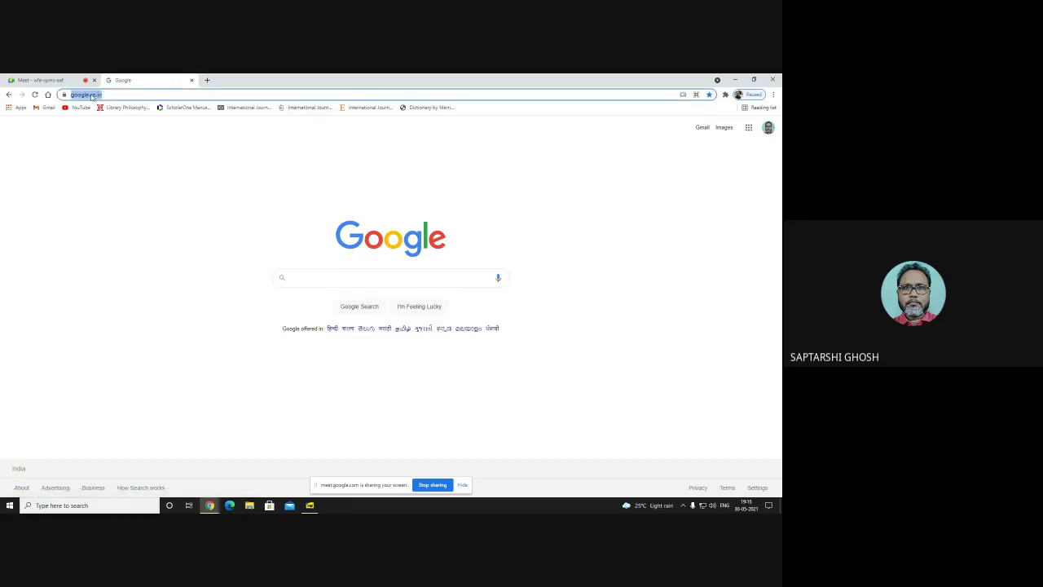
right_click(92, 96)
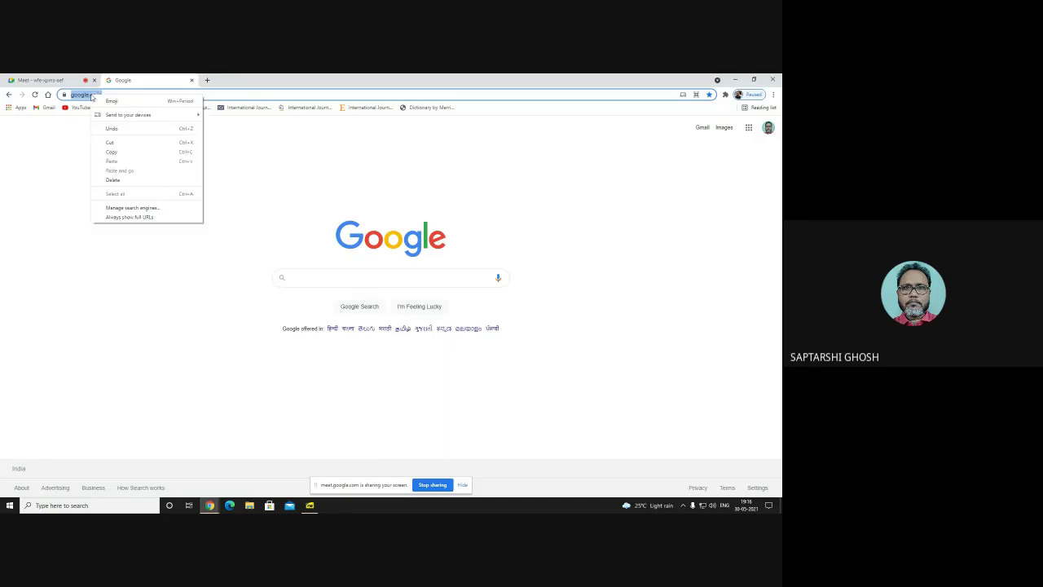
click(128, 217)
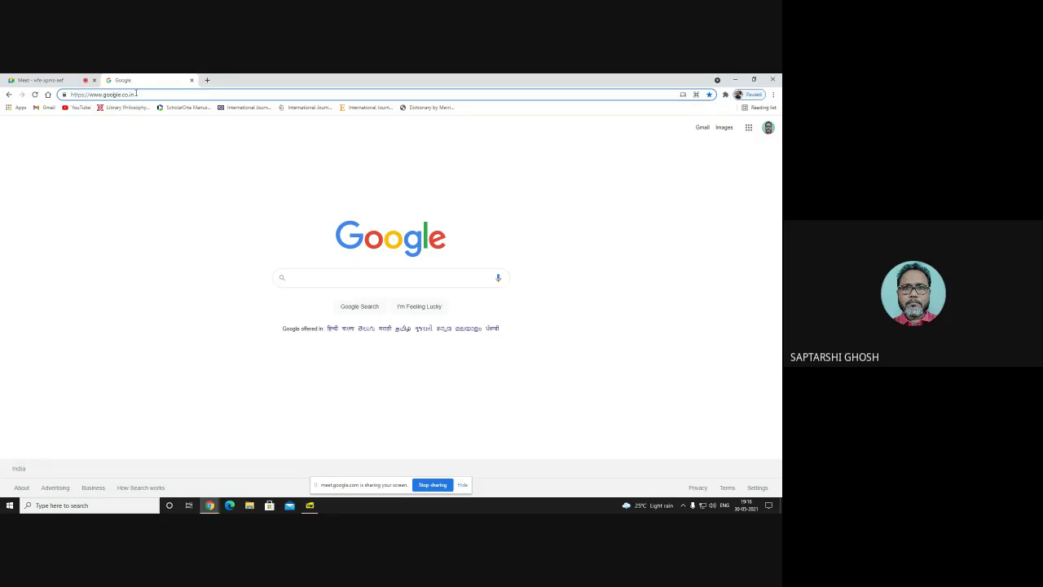
drag(136, 94, 72, 95)
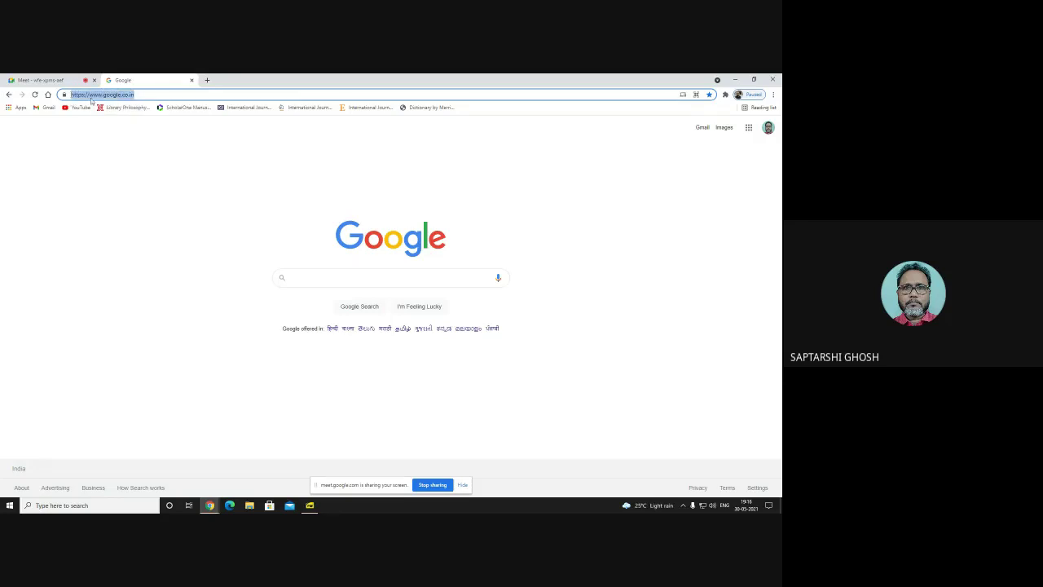
click(105, 96)
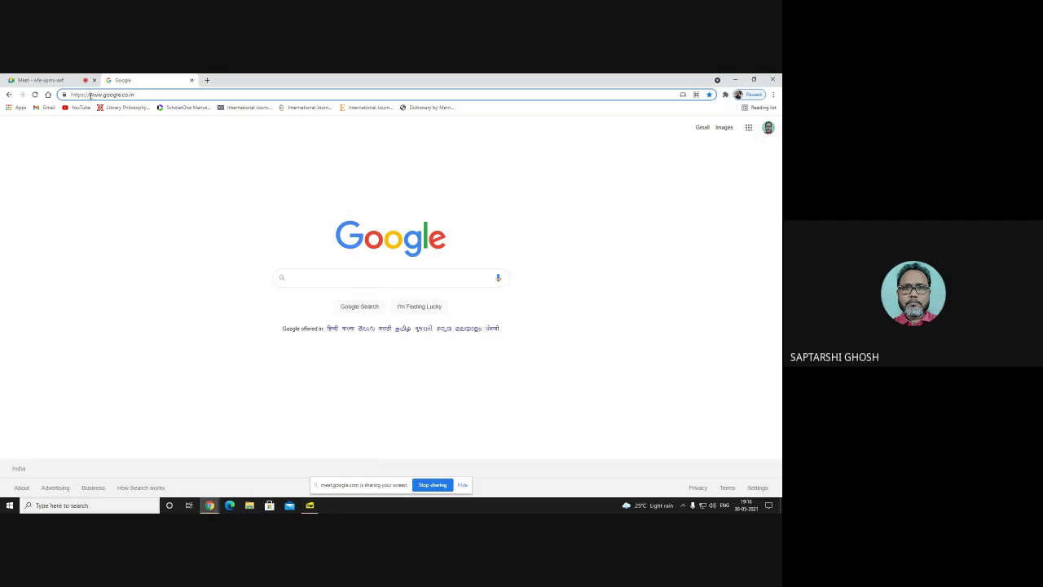
mouse_move(90, 95)
mouse_down()
mouse_move(137, 95)
mouse_move(70, 94)
mouse_up()
click(137, 95)
click(83, 95)
drag(149, 98, 66, 95)
key(BackSpace)
text(josr)
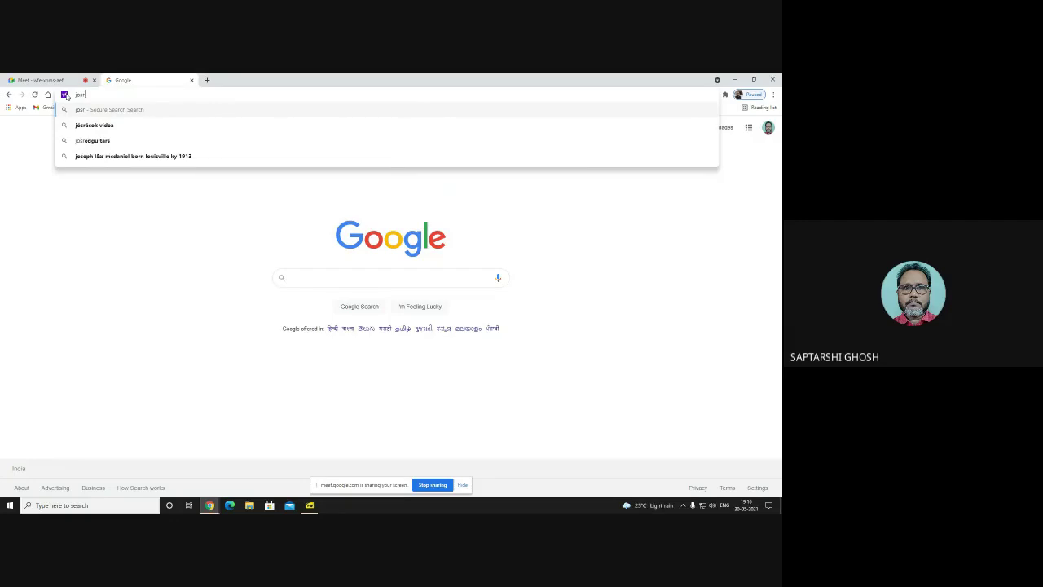
key(BackSpace)
key(BackSpace)
key(BackSpace)
text(sor)
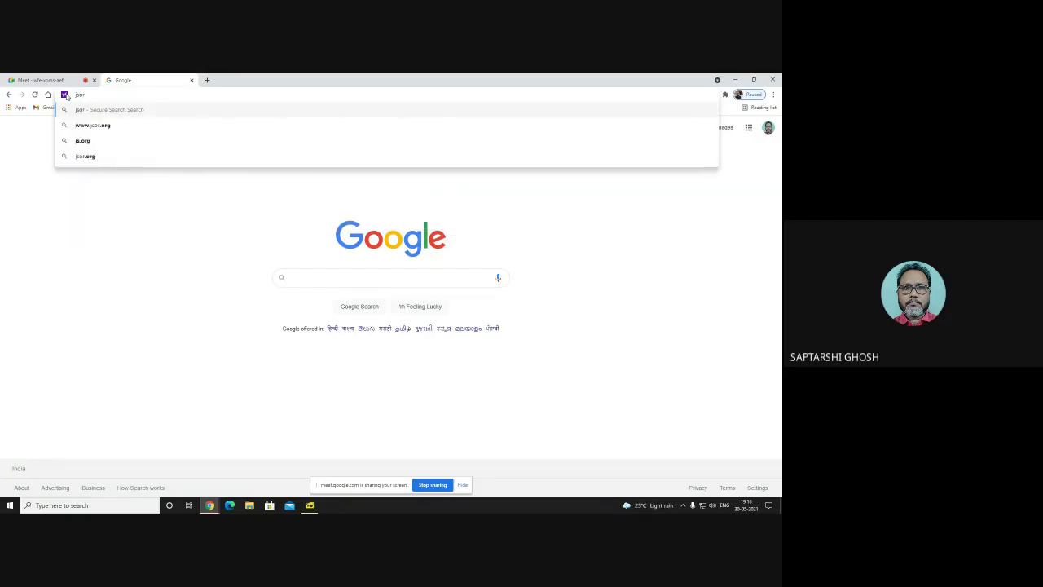
key(BackSpace)
key(BackSpace)
key(BackSpace)
text(st)
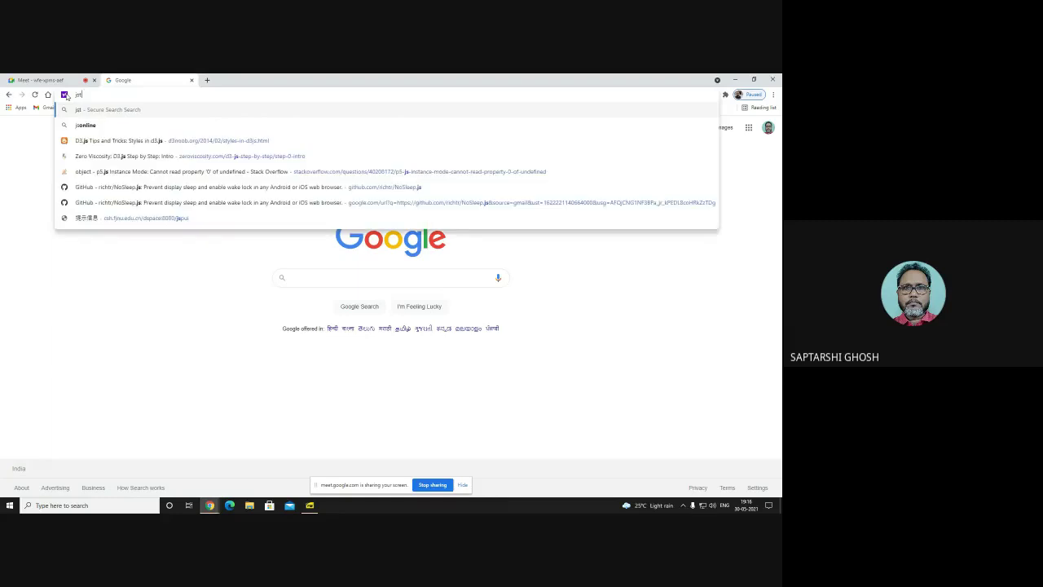
text(or)
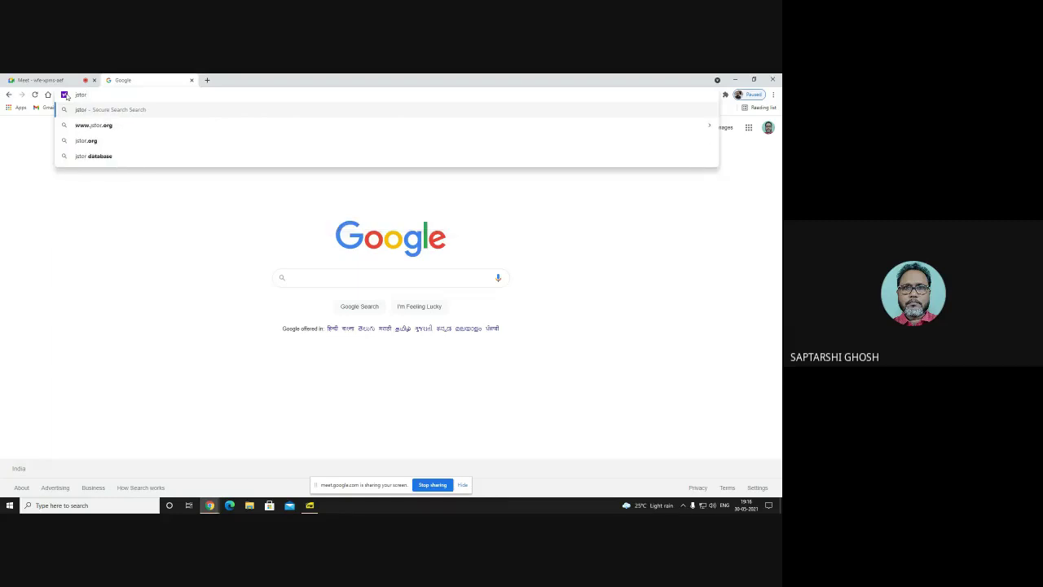
click(95, 127)
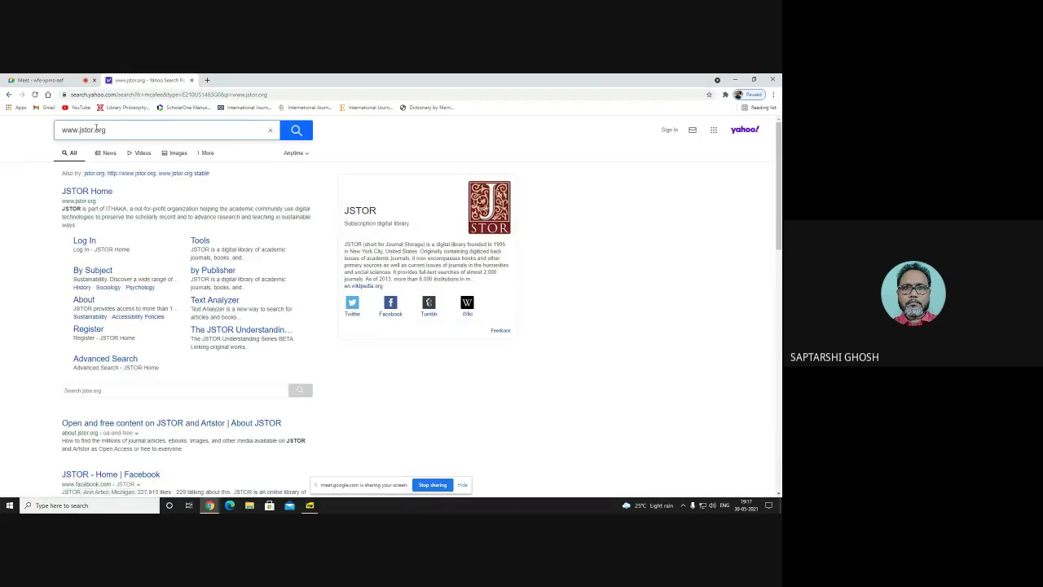
- Open the JSTOR Home result, close the Yahoo results tab, and highlight the jstor.org address
click(91, 193)
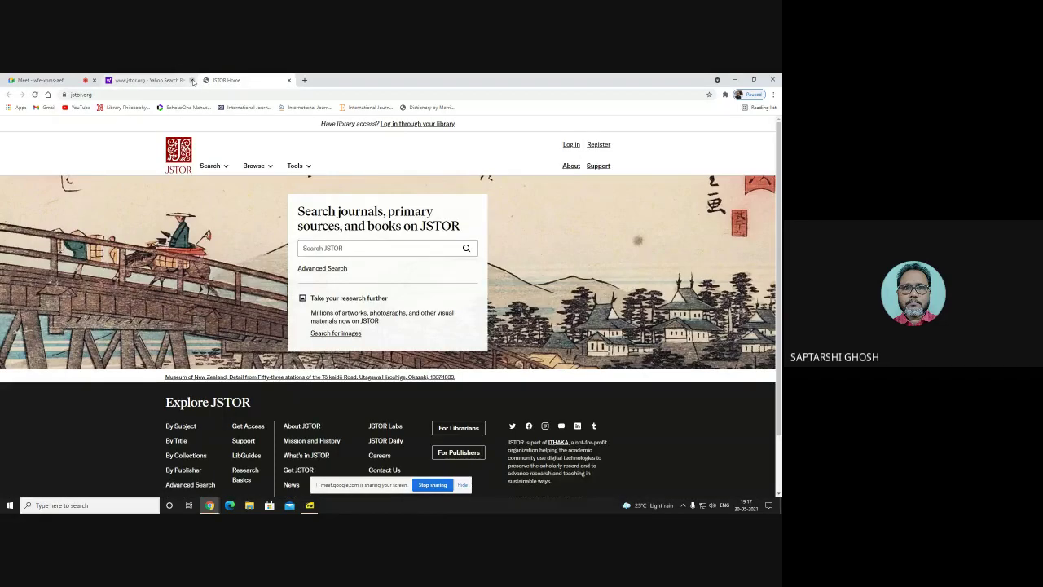
click(192, 80)
click(76, 94)
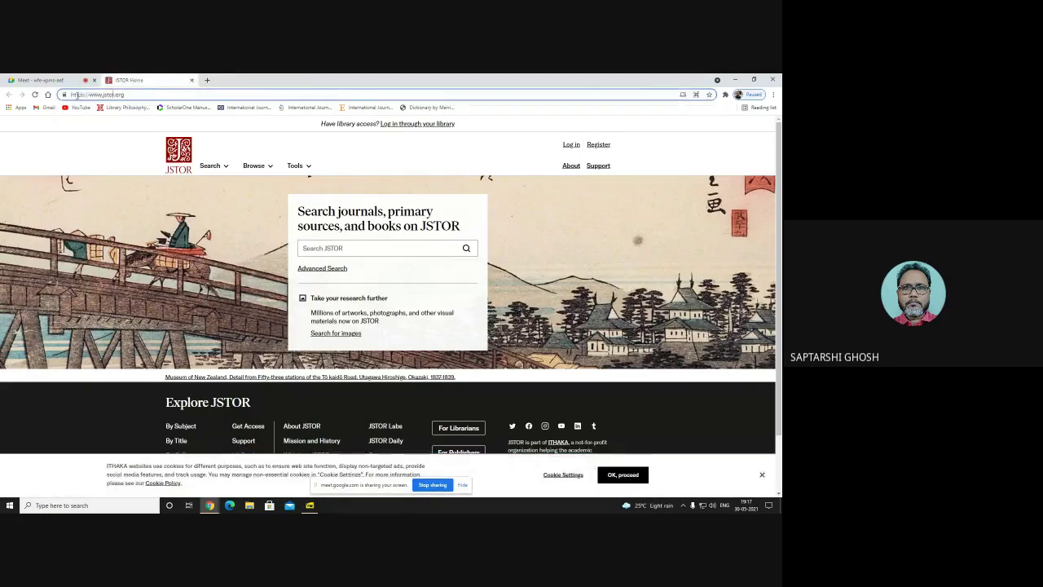
drag(137, 96, 68, 96)
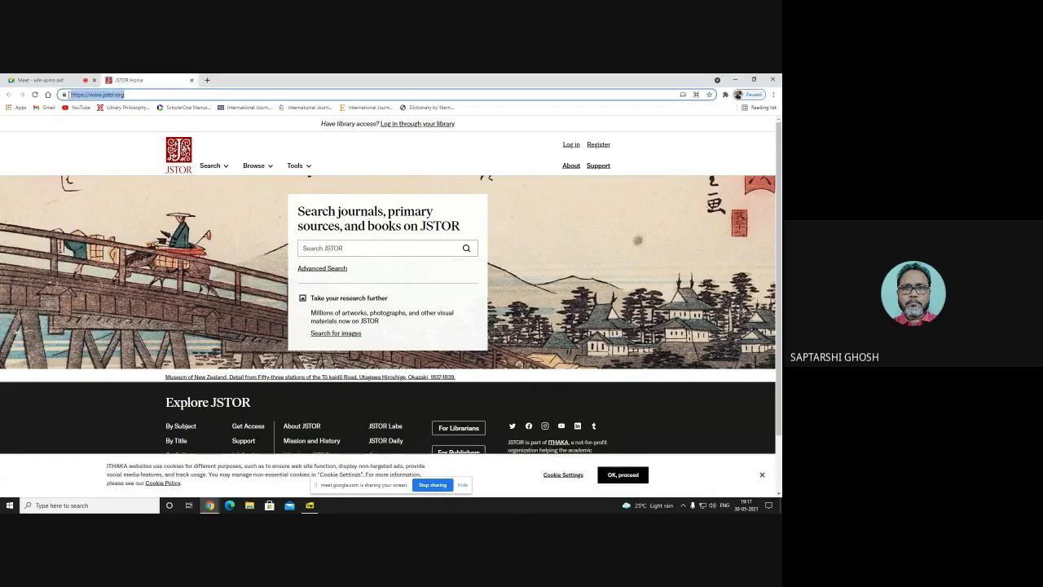
click(134, 95)
drag(131, 94, 70, 95)
click(524, 155)
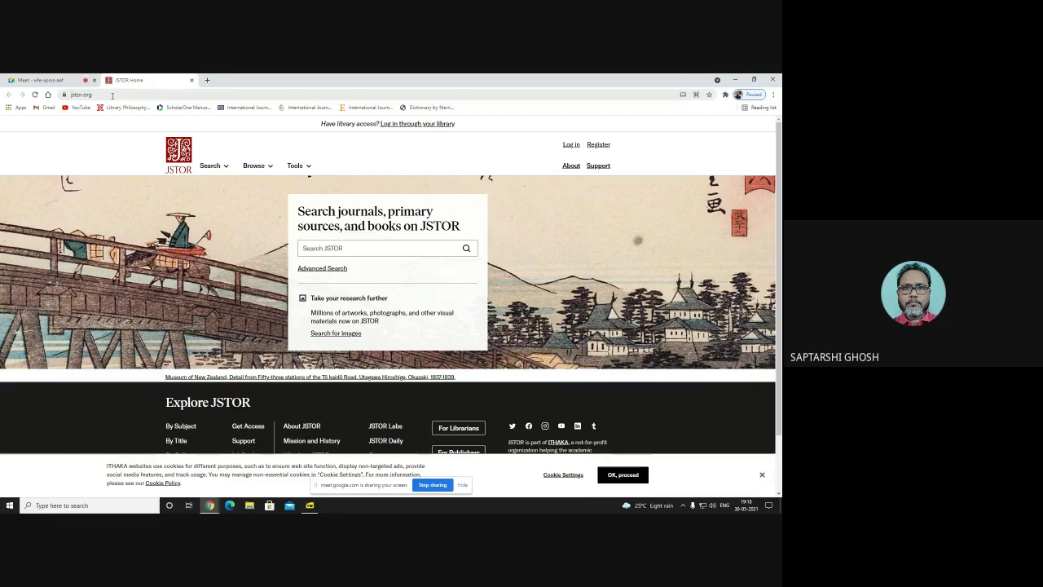
- Replace jstor.org with 127.0.0.1 in the address bar, reaching a 403 Forbidden page
click(141, 94)
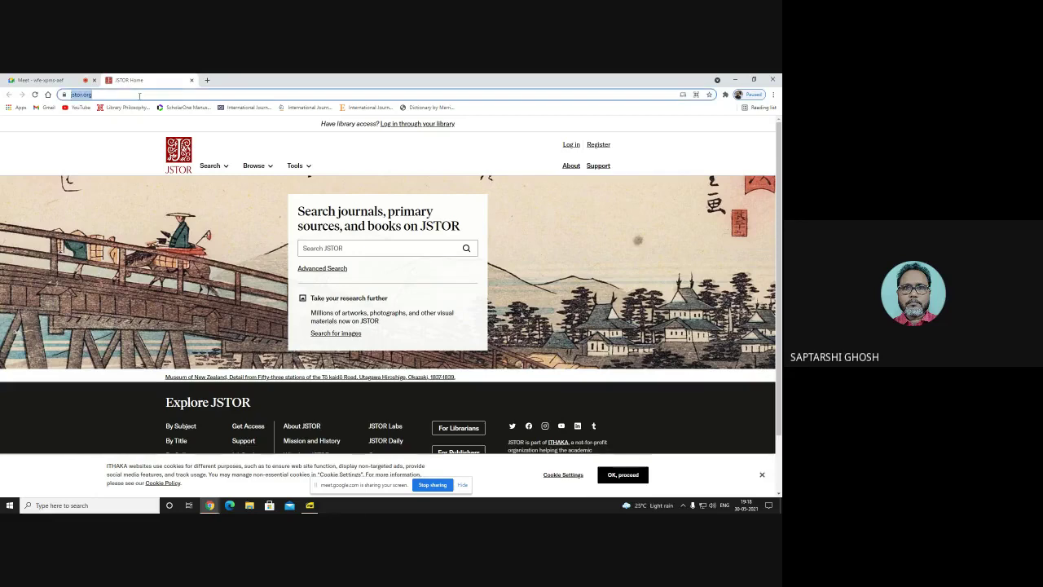
text(1)
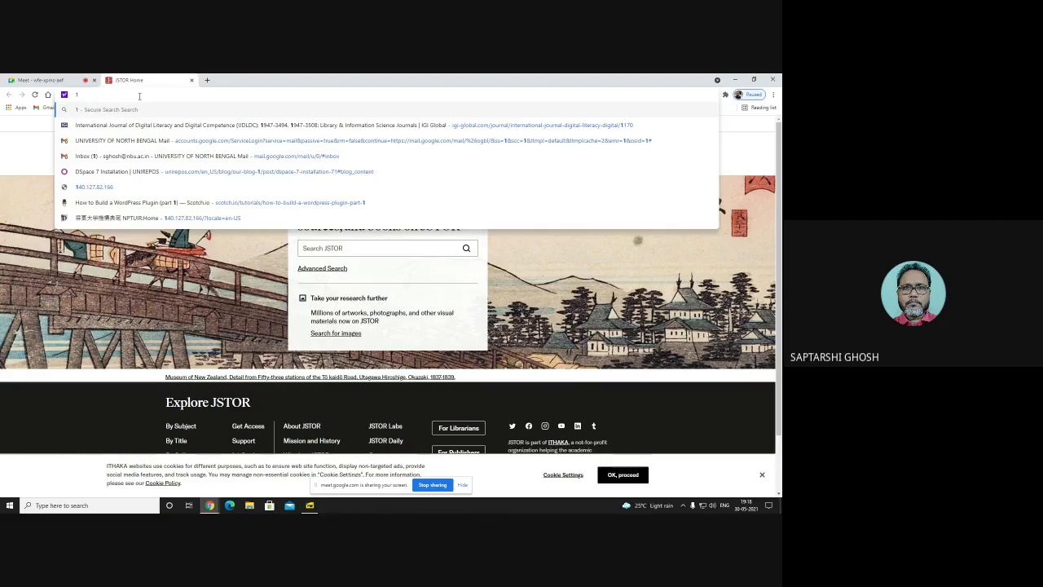
text(27)
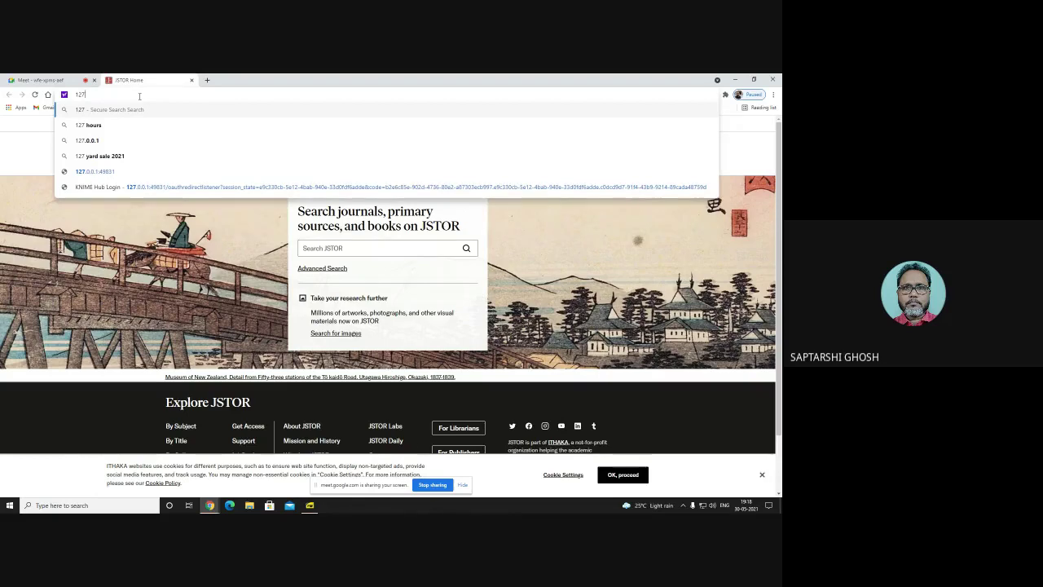
text(.0.0)
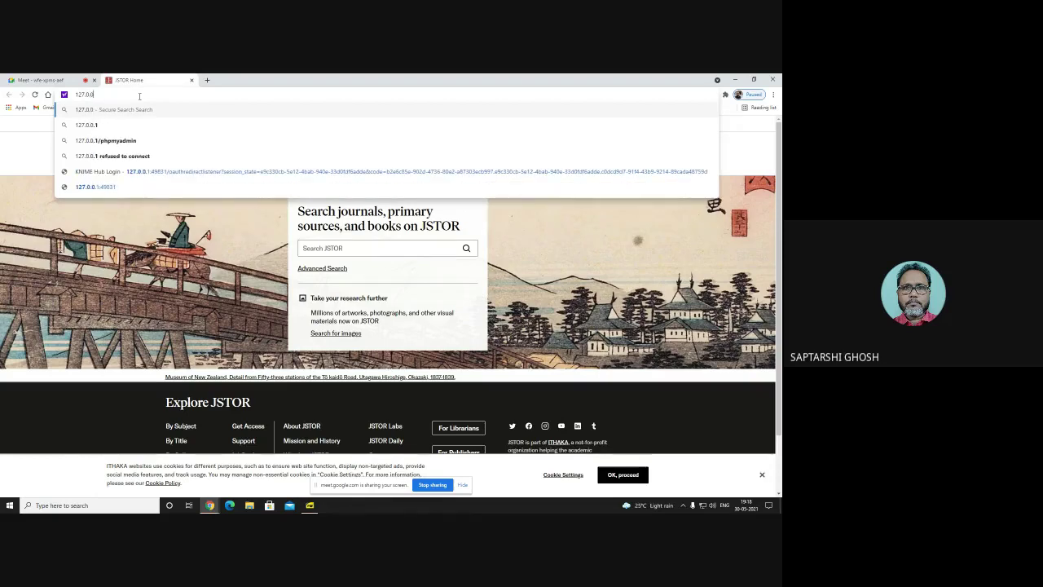
text(.1)
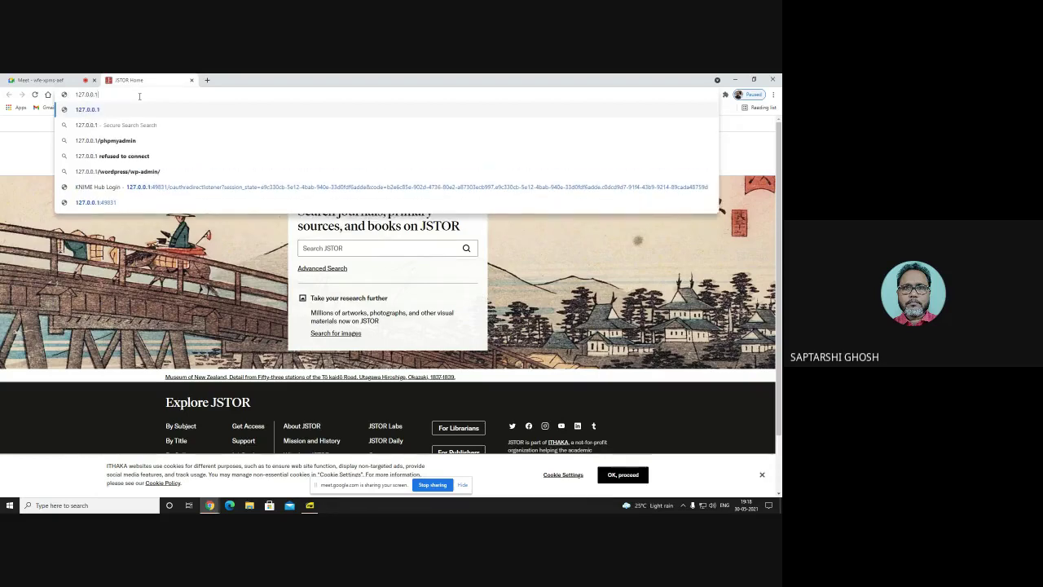
key(Return)
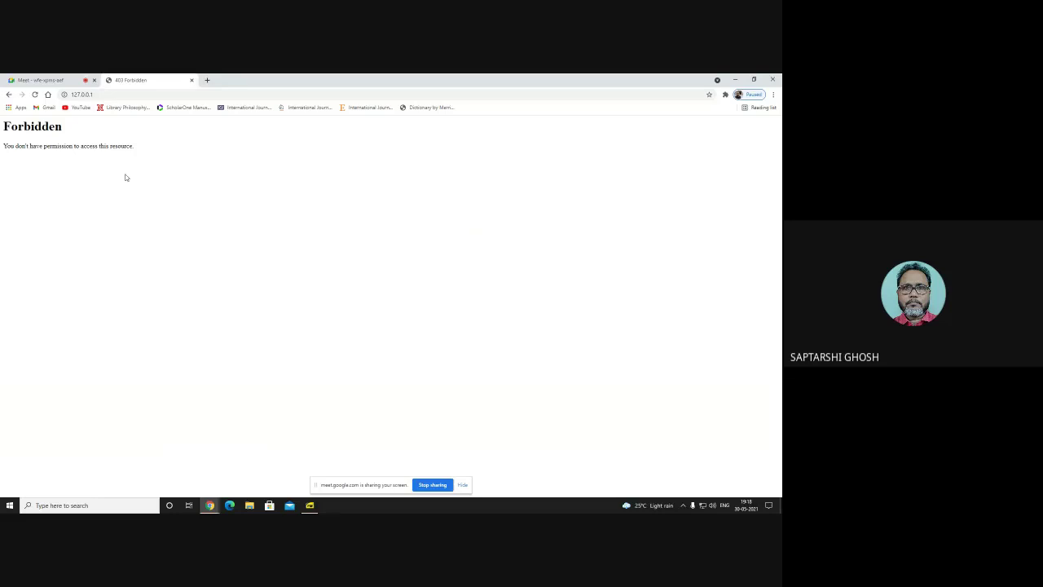
click(78, 95)
click(87, 94)
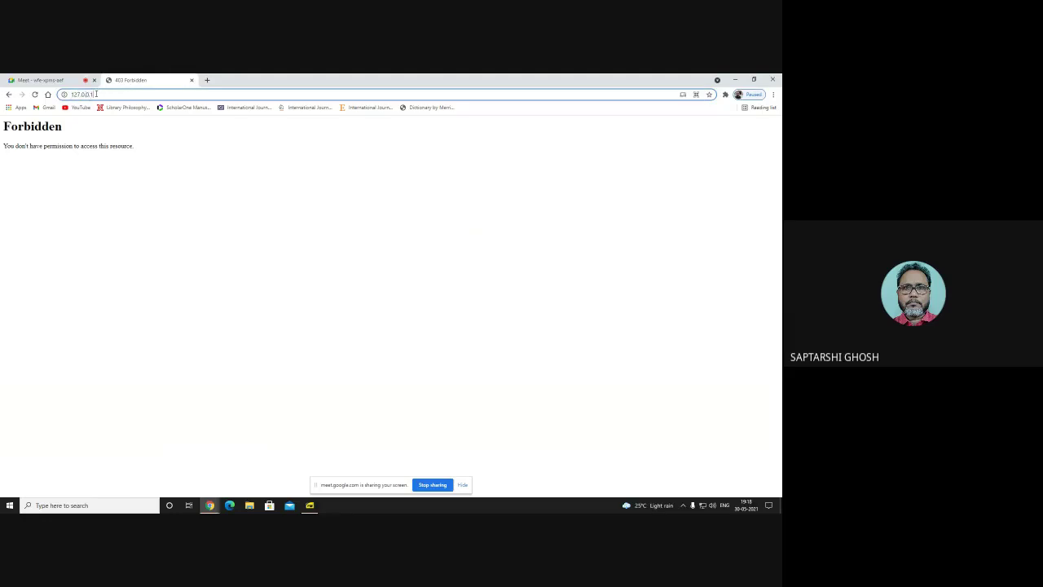
drag(96, 94, 69, 94)
click(101, 95)
click(99, 93)
drag(95, 94, 70, 94)
click(101, 93)
drag(72, 94, 95, 93)
click(95, 93)
drag(72, 94, 97, 95)
click(106, 95)
drag(71, 94, 97, 93)
click(97, 93)
mouse_move(70, 95)
mouse_down()
mouse_move(102, 96)
mouse_move(72, 95)
mouse_up()
click(98, 94)
click(82, 98)
key(shift+Left)
key(shift+Left)
key(shift+Left)
key(shift+Left)
key(shift+Left)
key(shift+Left)
key(shift+Left)
key(shift+Left)
key(shift+Left)
click(102, 96)
key(shift+Home)
- Close the 403 tab, minimise Chrome, refresh the desktop, select the Ampps setup file, then restore Chrome
click(191, 79)
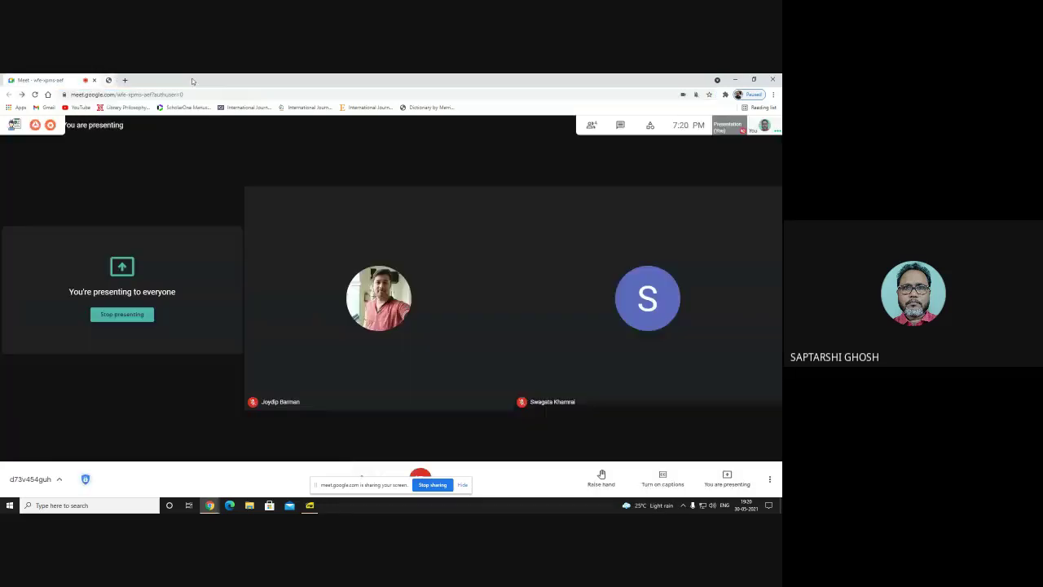
click(738, 79)
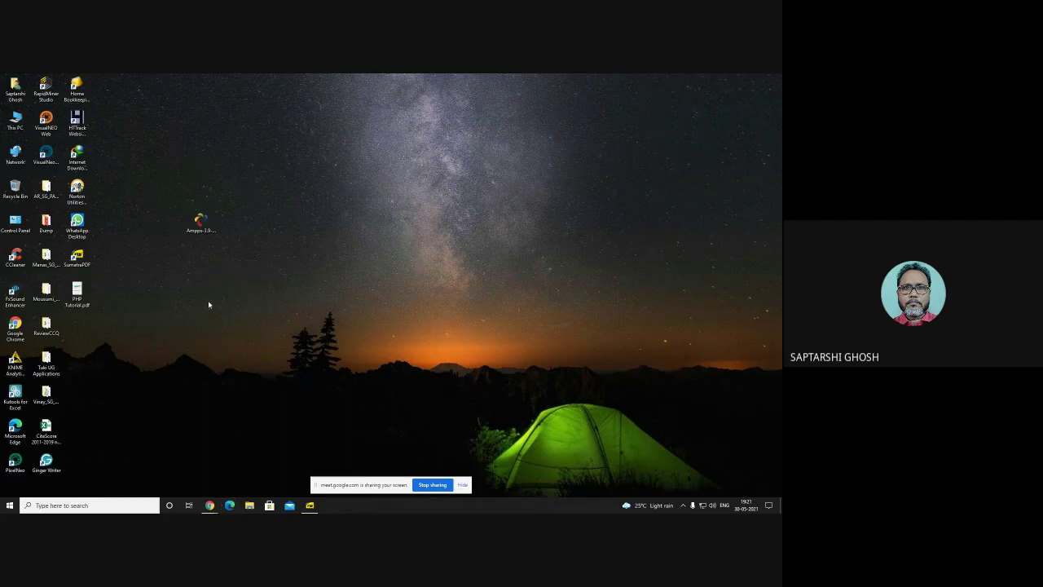
right_click(337, 246)
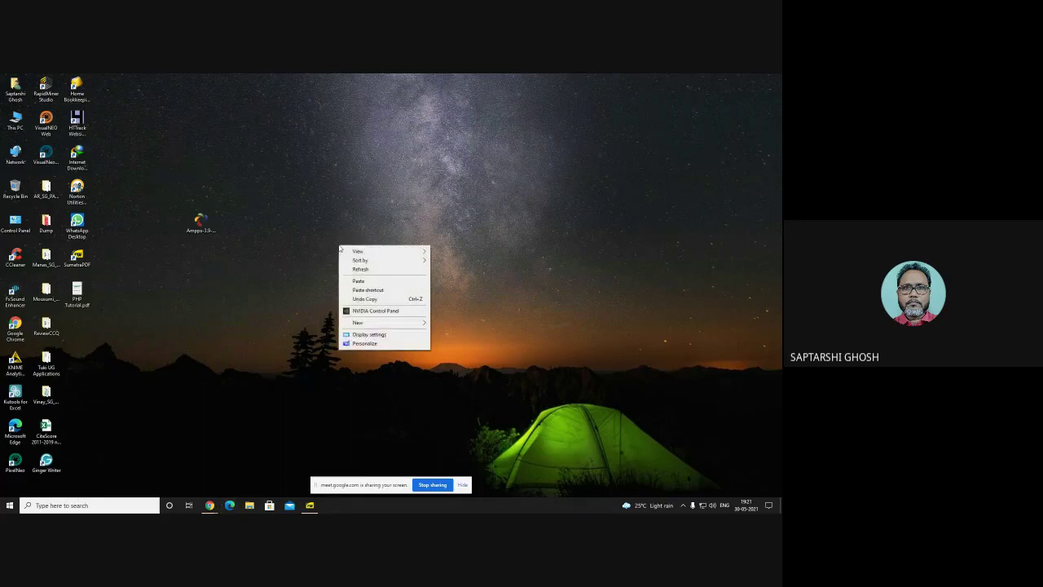
click(360, 270)
click(201, 227)
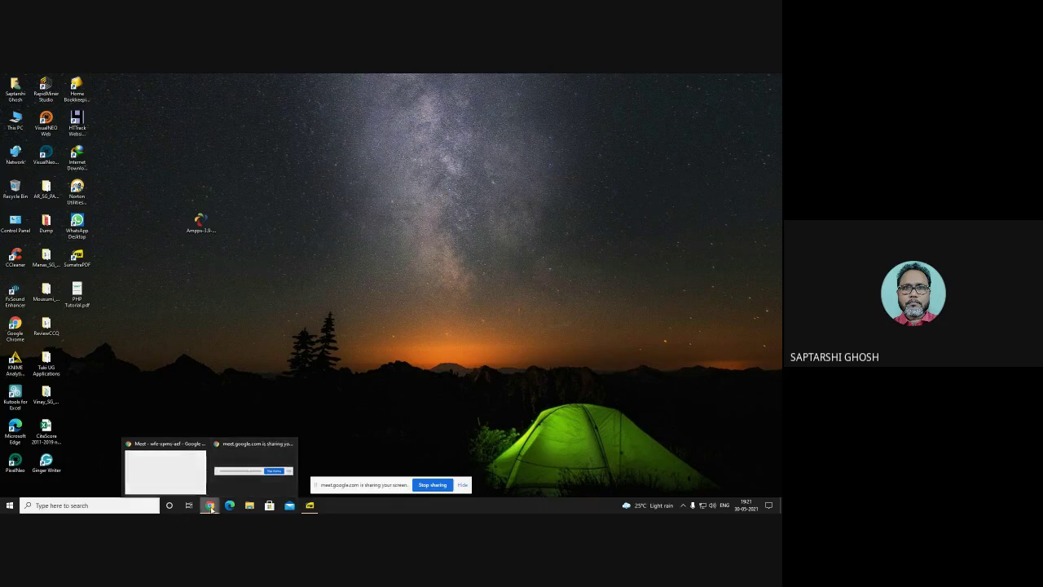
click(187, 466)
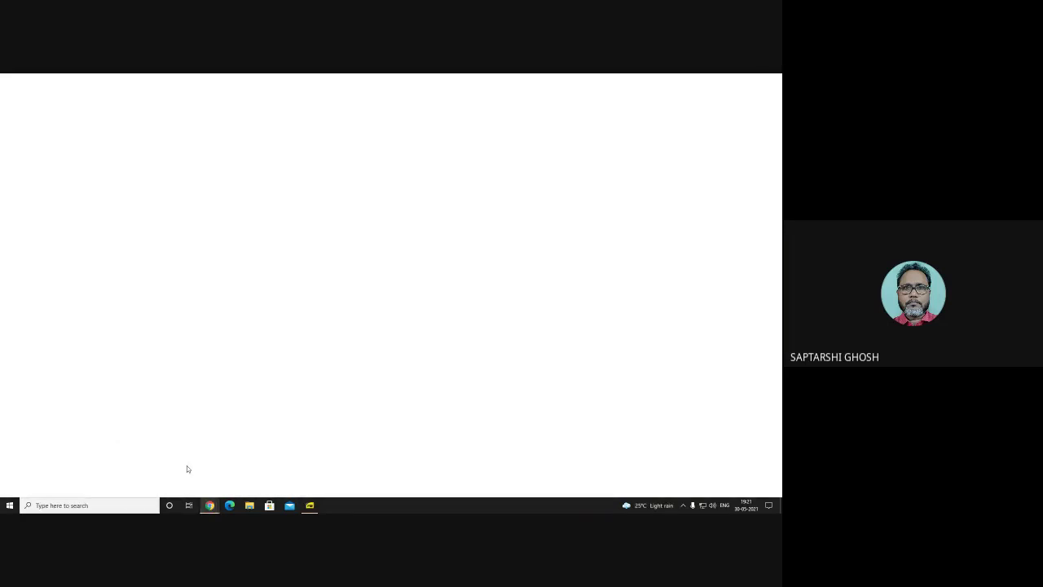
- In a new tab, go to Google via its shortcut tile and search for Ampps
click(109, 80)
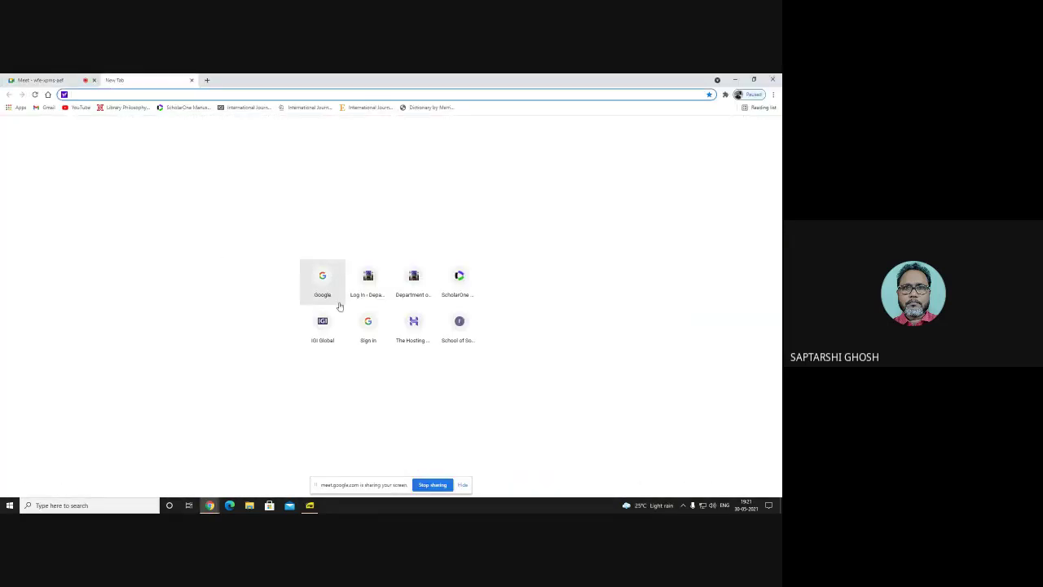
click(321, 281)
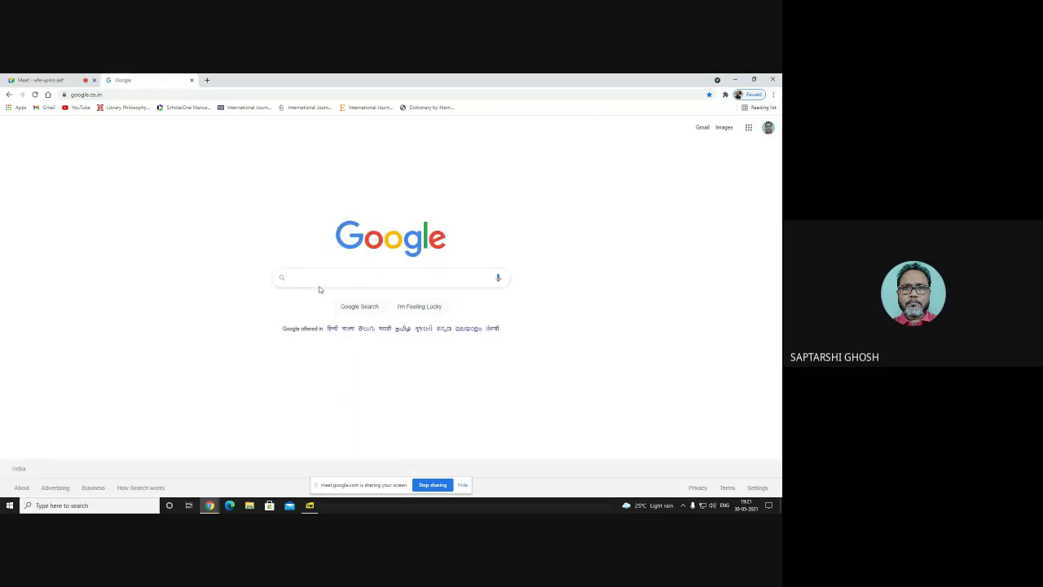
text(Am)
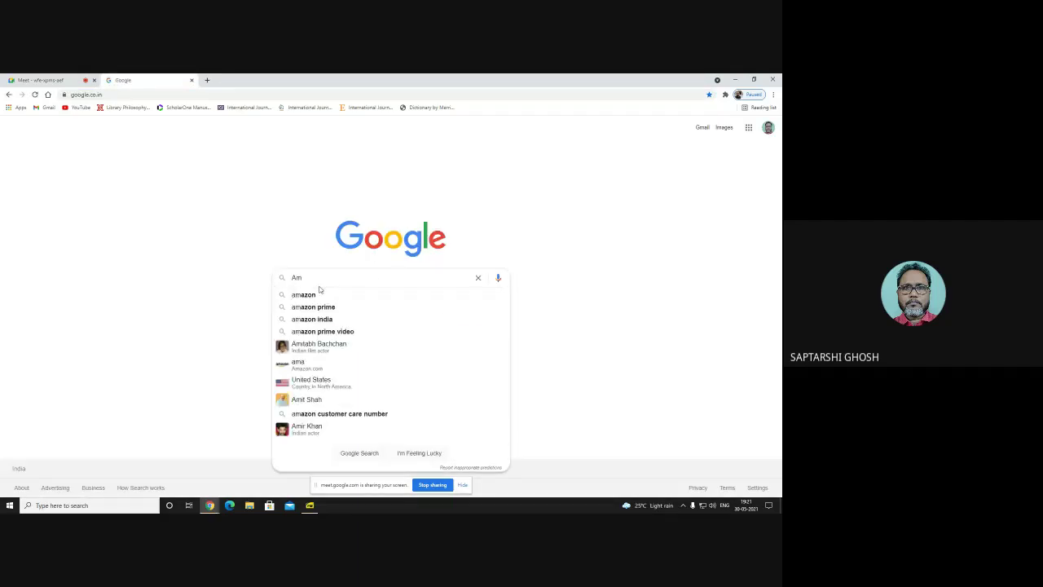
text(pps)
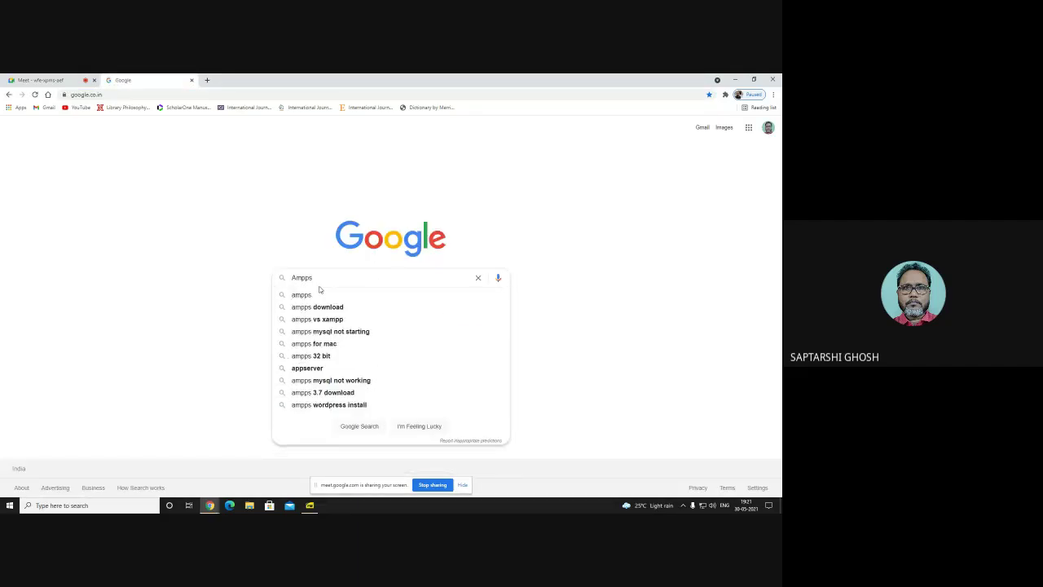
key(Return)
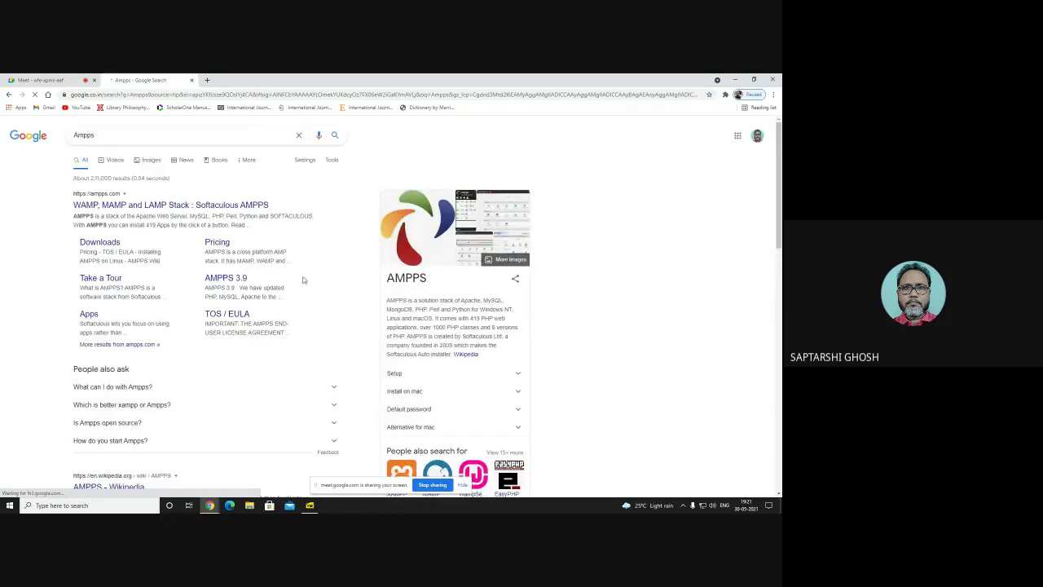
- Open the Softaculous AMPPS site and highlight the bundled MySQL, MongoDB, Perl and Python in its banner
click(149, 206)
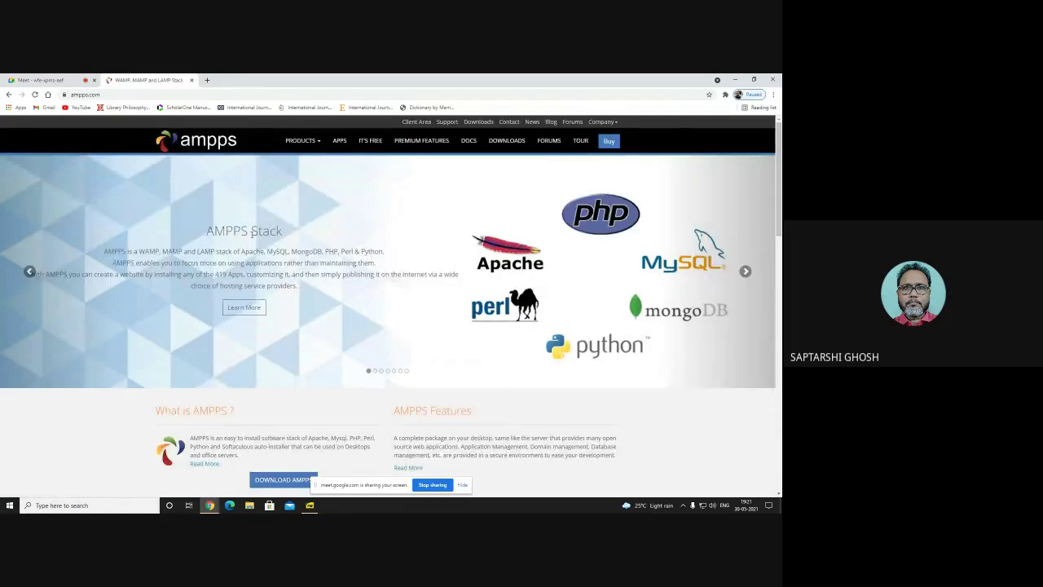
drag(206, 234, 286, 238)
click(215, 251)
drag(266, 251, 289, 252)
drag(290, 252, 388, 255)
click(293, 253)
drag(382, 253, 342, 256)
click(356, 255)
drag(361, 253, 383, 252)
click(370, 274)
drag(338, 251, 351, 251)
click(349, 251)
- Highlight the With Softaculous heading and scroll through the AMPPS overview sections
drag(778, 196, 779, 260)
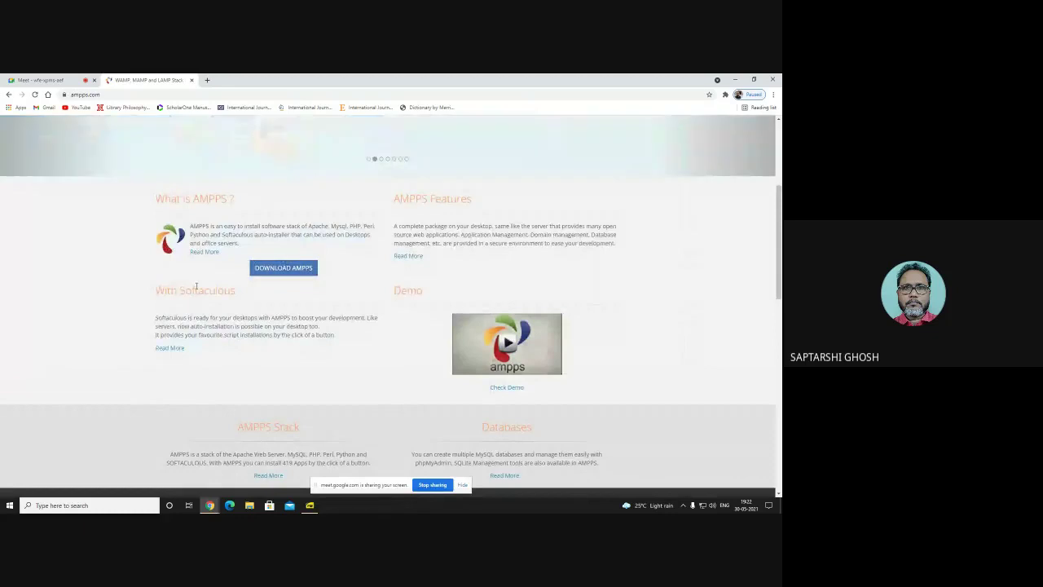
mouse_move(155, 291)
mouse_down()
mouse_move(249, 297)
mouse_move(152, 295)
mouse_up()
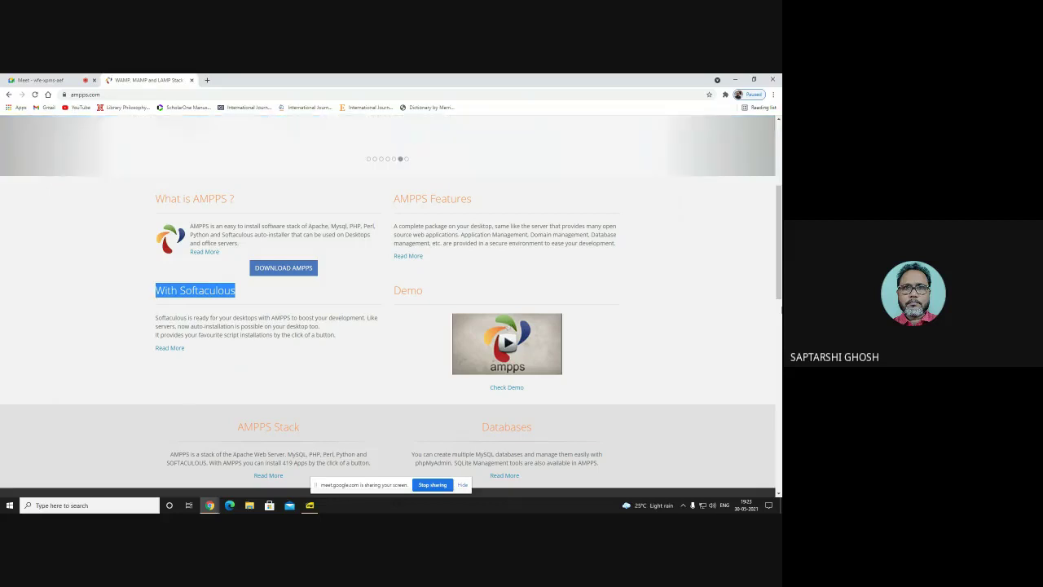
scroll(391, 302, down, 10)
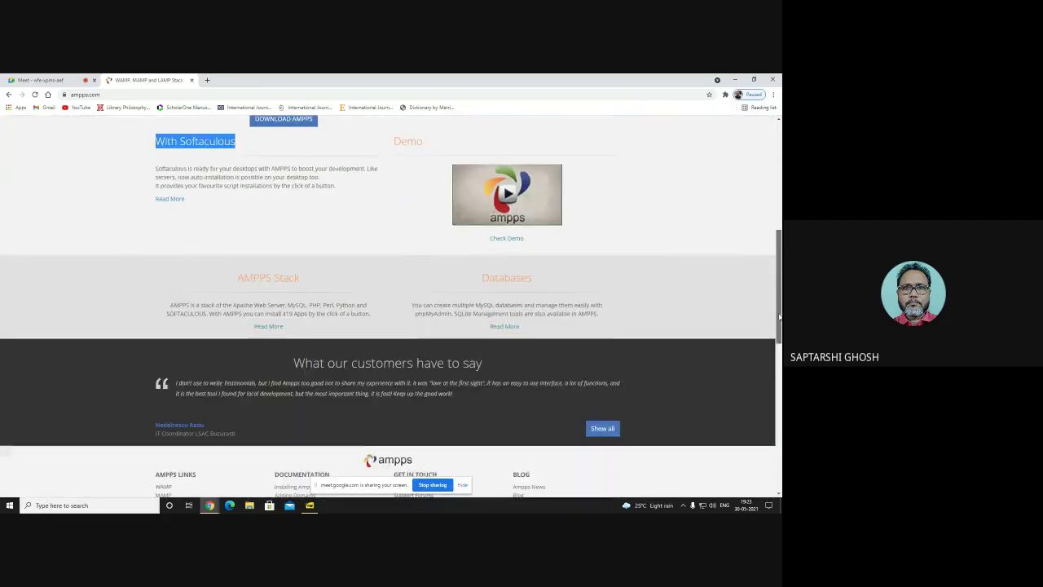
key(Home)
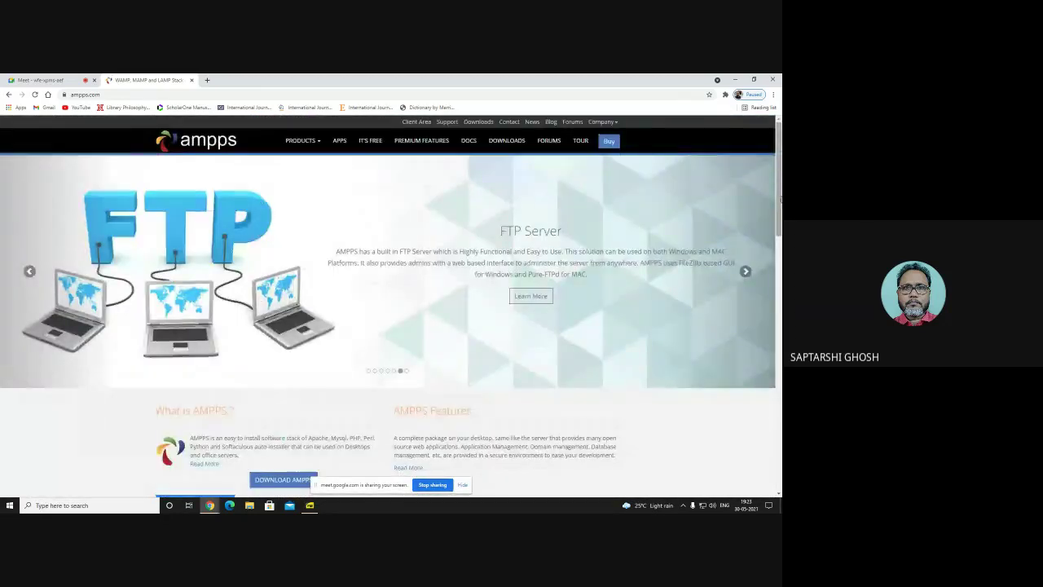
scroll(378, 277, down, 3)
- Open the AMPPS downloads page and compare Current Version 3.8 with the Download Ampps 3.9 section
click(294, 274)
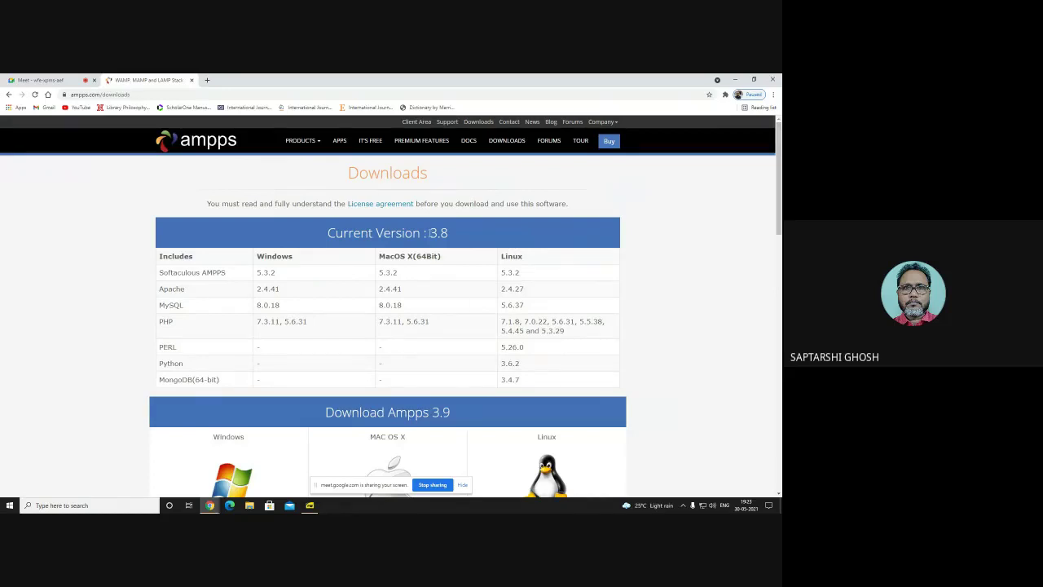
mouse_move(779, 199)
mouse_down()
mouse_move(780, 383)
mouse_move(780, 200)
mouse_up()
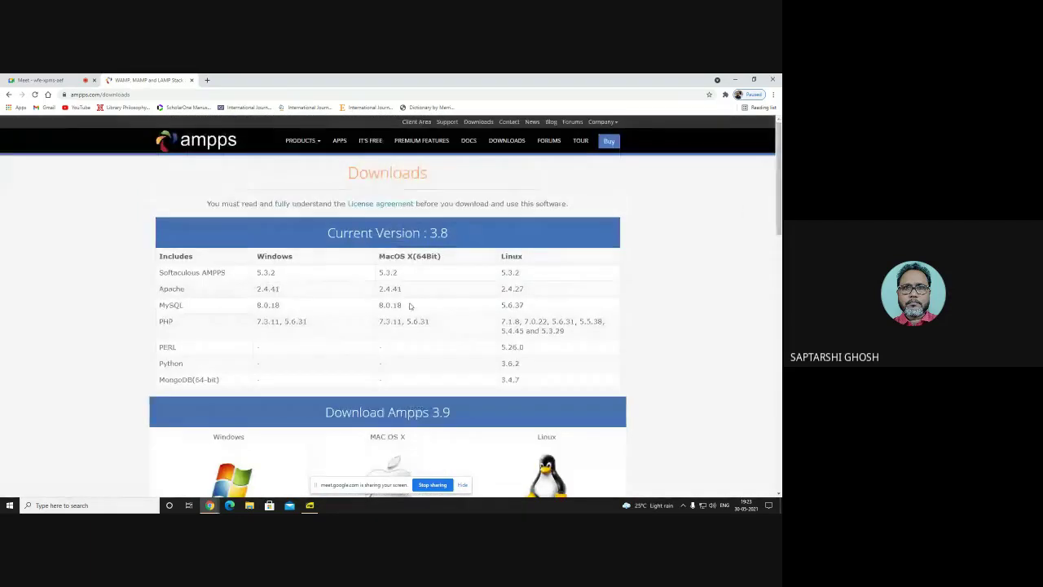
scroll(359, 228, down, 3)
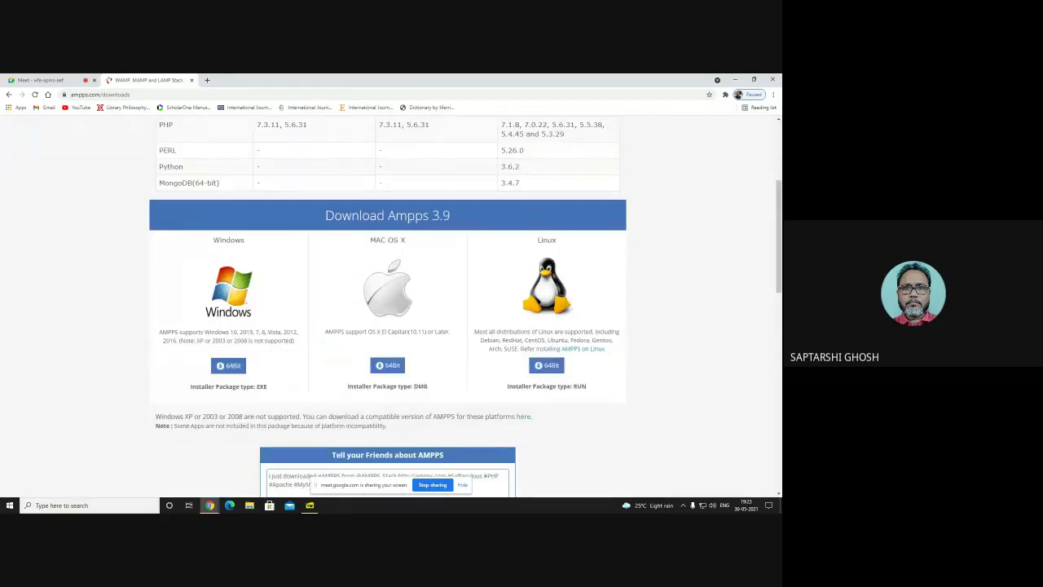
drag(326, 216, 384, 216)
scroll(780, 255, up, 3)
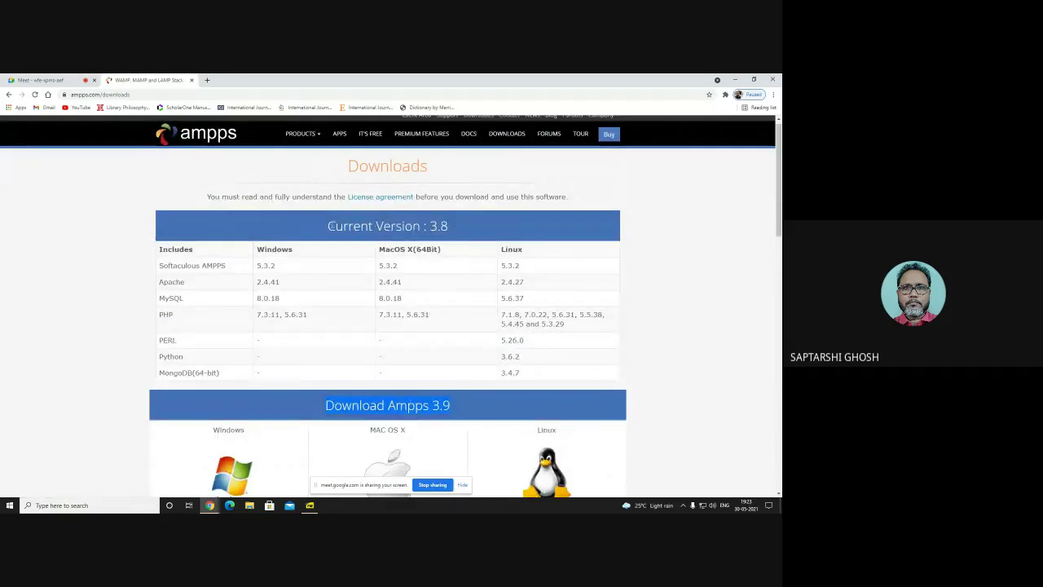
drag(327, 226, 455, 229)
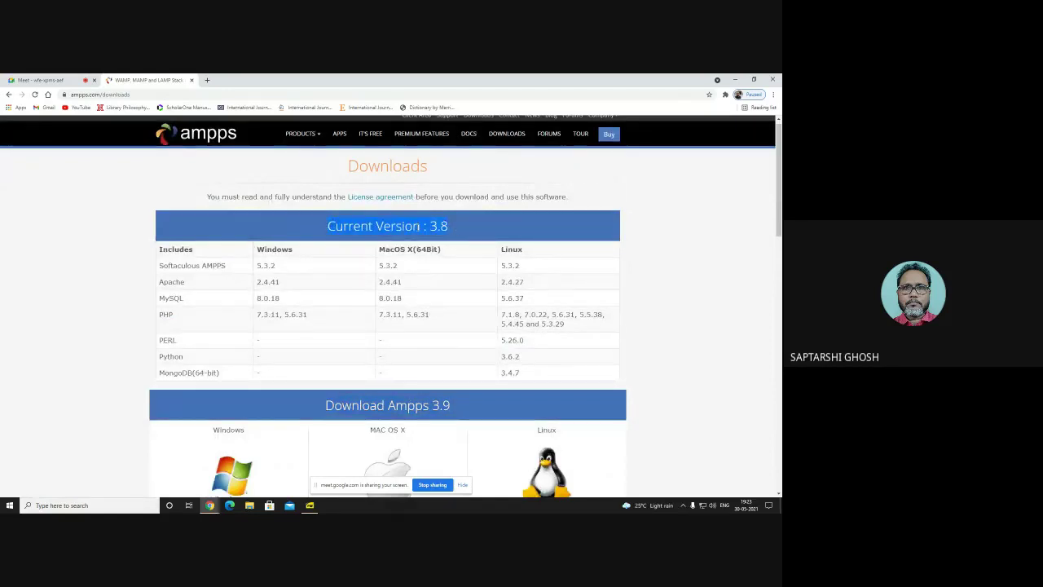
scroll(777, 255, down, 3)
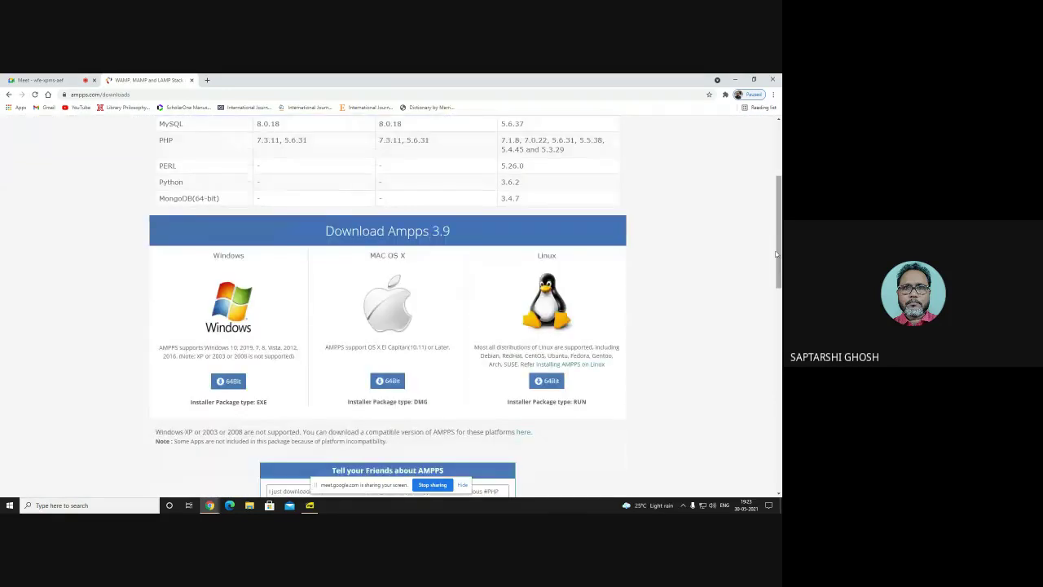
drag(326, 231, 450, 232)
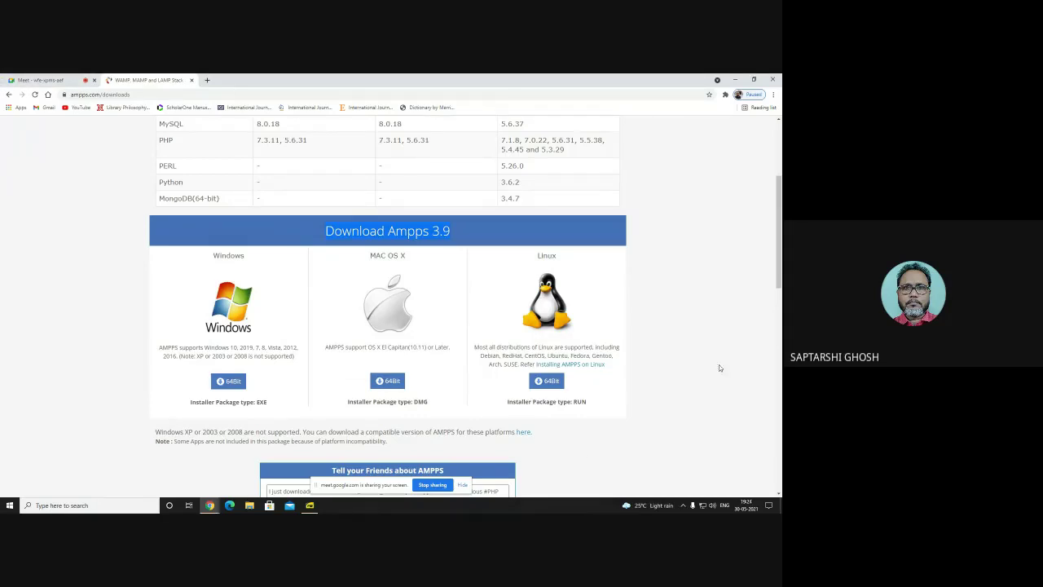
click(171, 348)
- Highlight the supported Windows versions and the XP/2003/2008 unsupported note, then minimise Chrome
drag(163, 348, 301, 351)
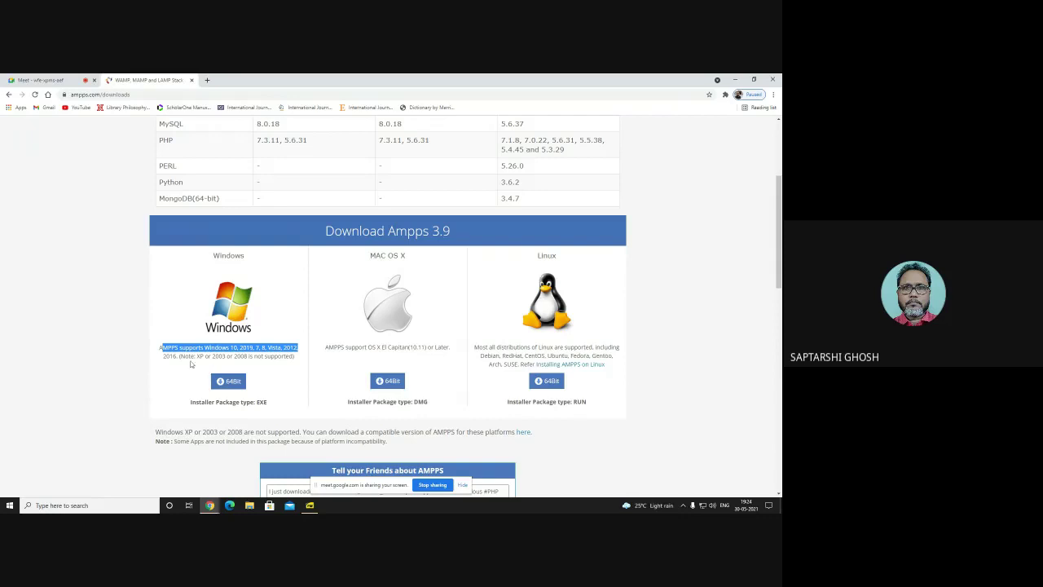
click(187, 362)
drag(196, 356, 294, 358)
click(291, 317)
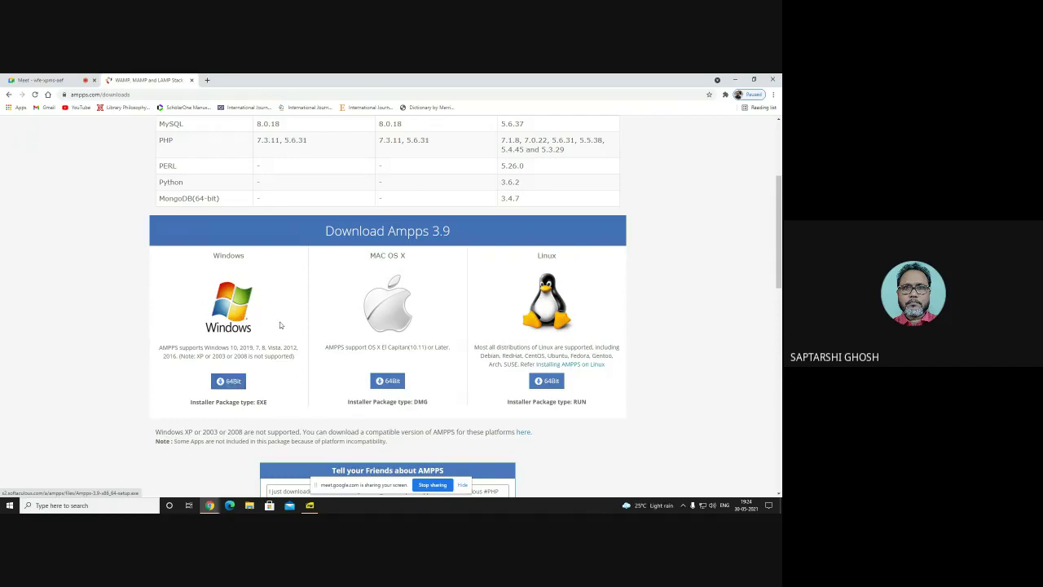
click(735, 79)
- Open This PC's Properties and highlight the System type showing a 64-bit operating system
right_click(14, 118)
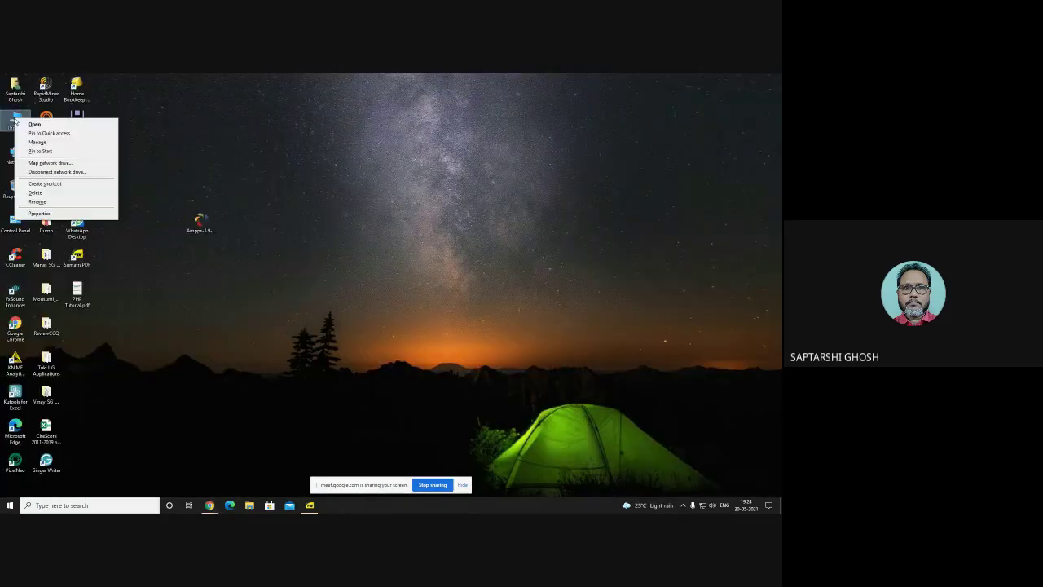
click(66, 216)
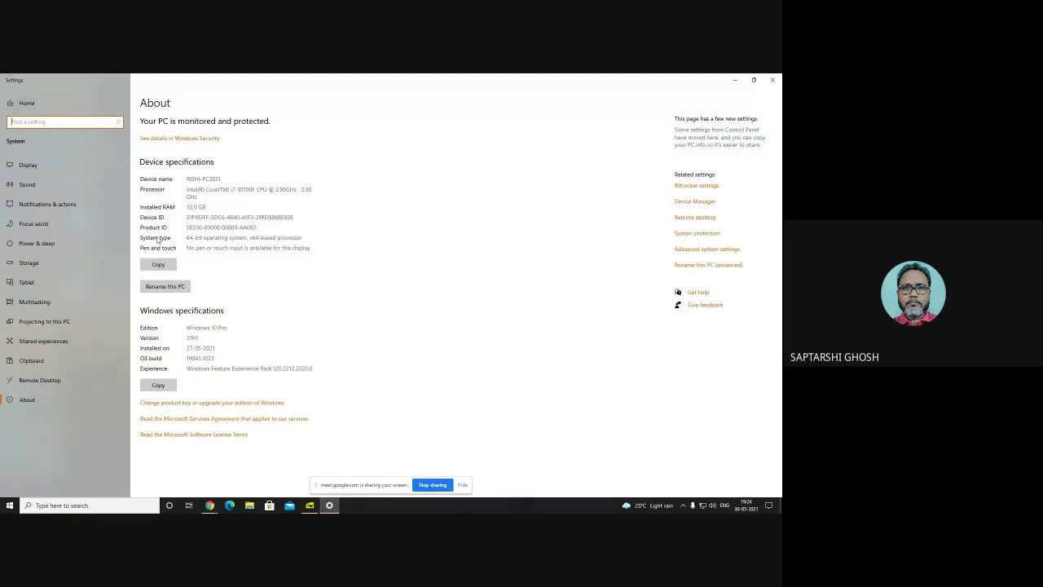
drag(188, 237, 308, 238)
click(259, 237)
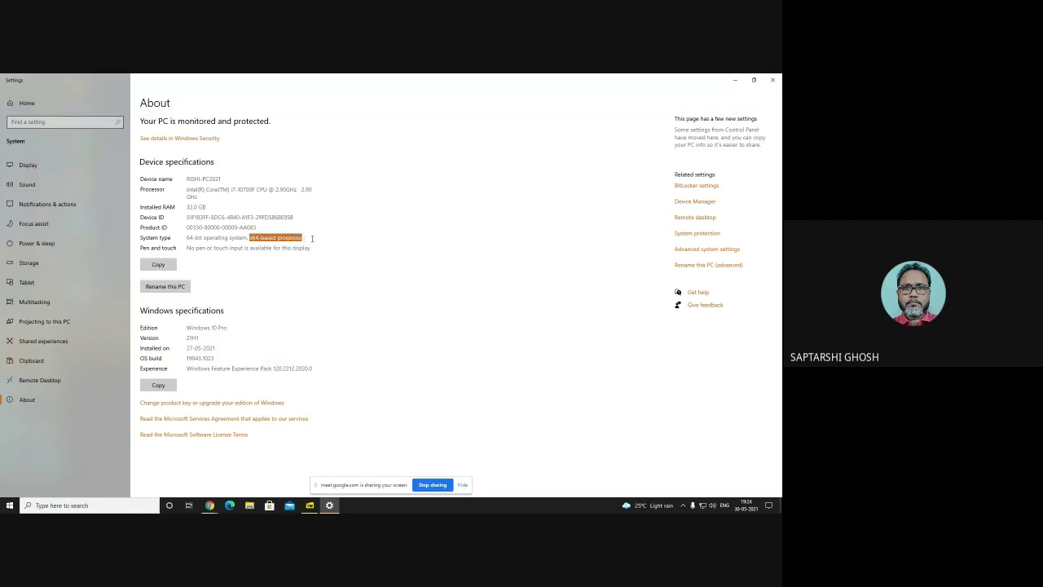
click(323, 241)
drag(188, 237, 307, 239)
click(410, 241)
- Highlight Installed RAM 32.0 GB, recheck the System type, then close Settings
drag(188, 209, 215, 209)
click(246, 209)
drag(187, 207, 208, 208)
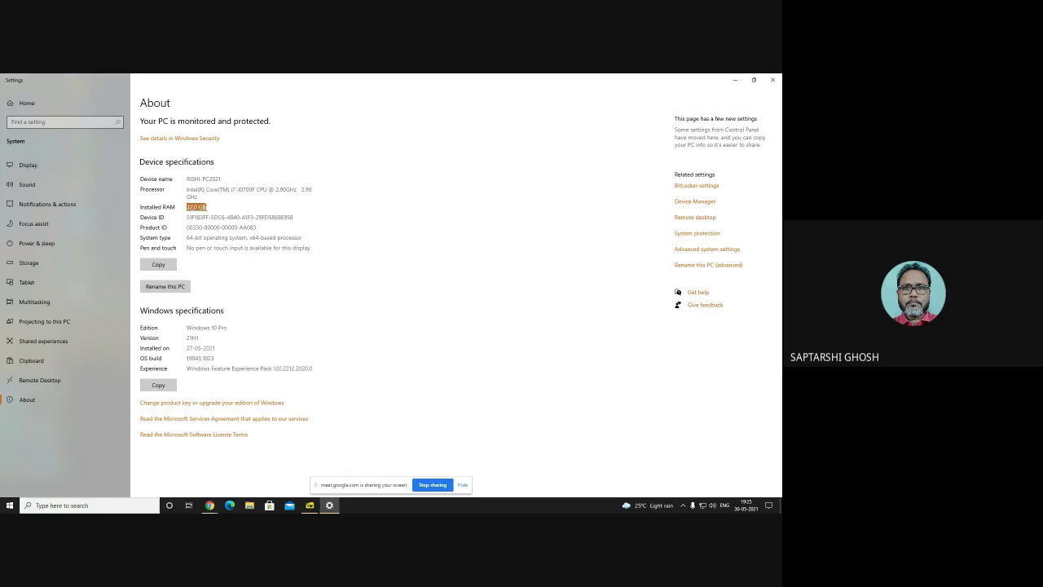
click(219, 208)
drag(187, 238, 310, 244)
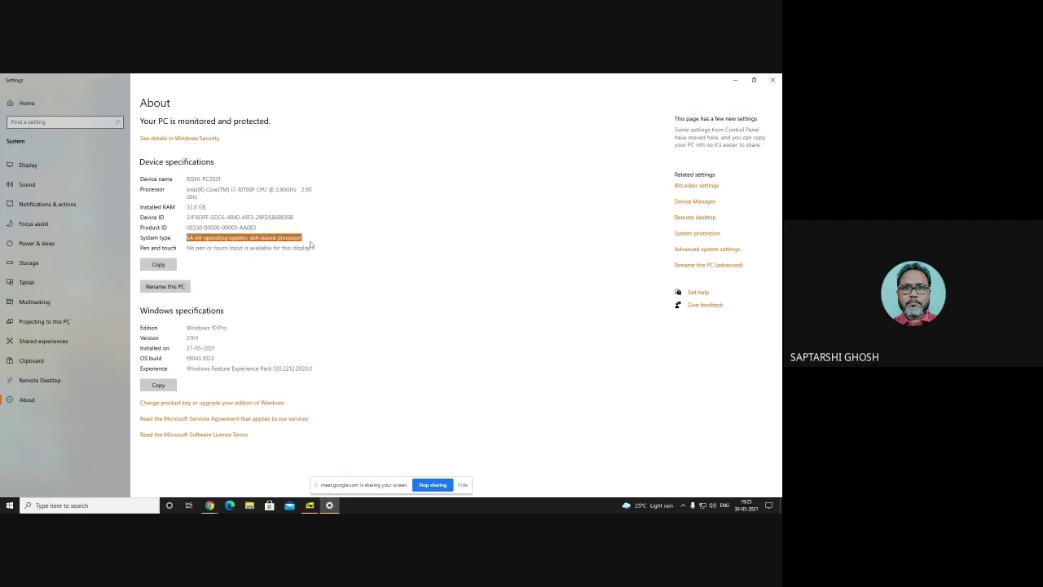
click(219, 246)
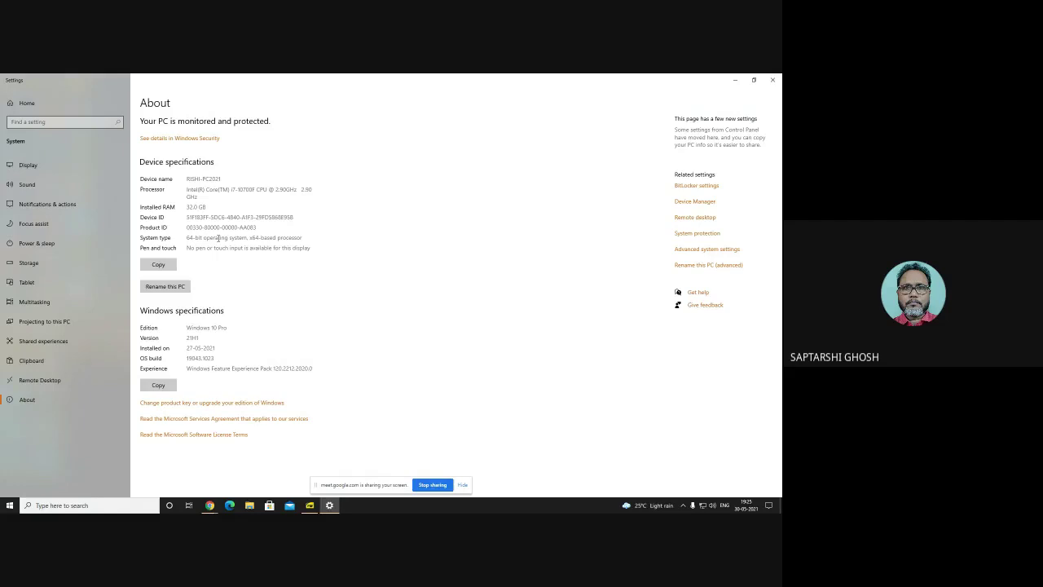
click(773, 79)
right_click(16, 120)
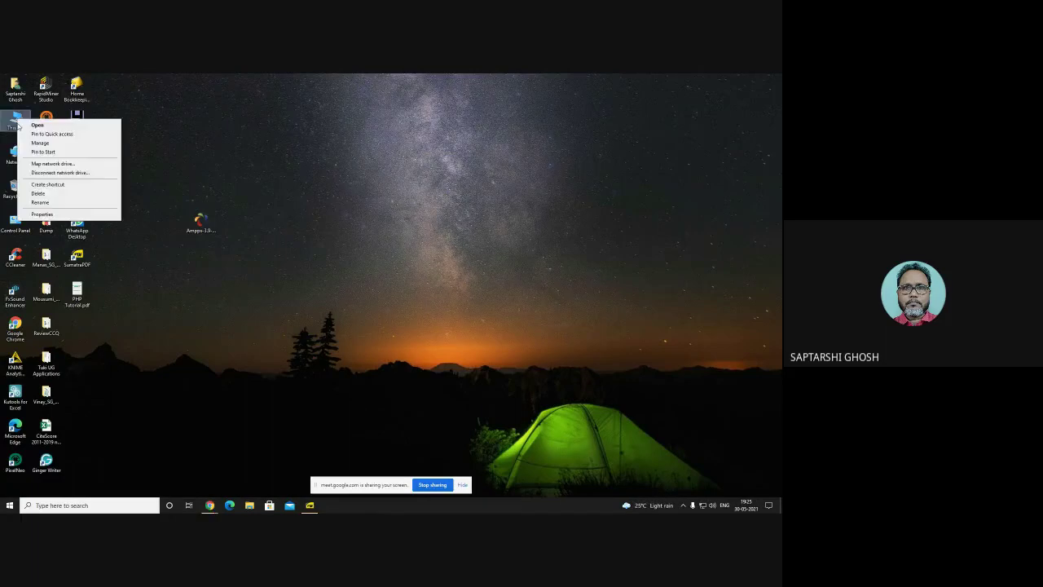
click(44, 220)
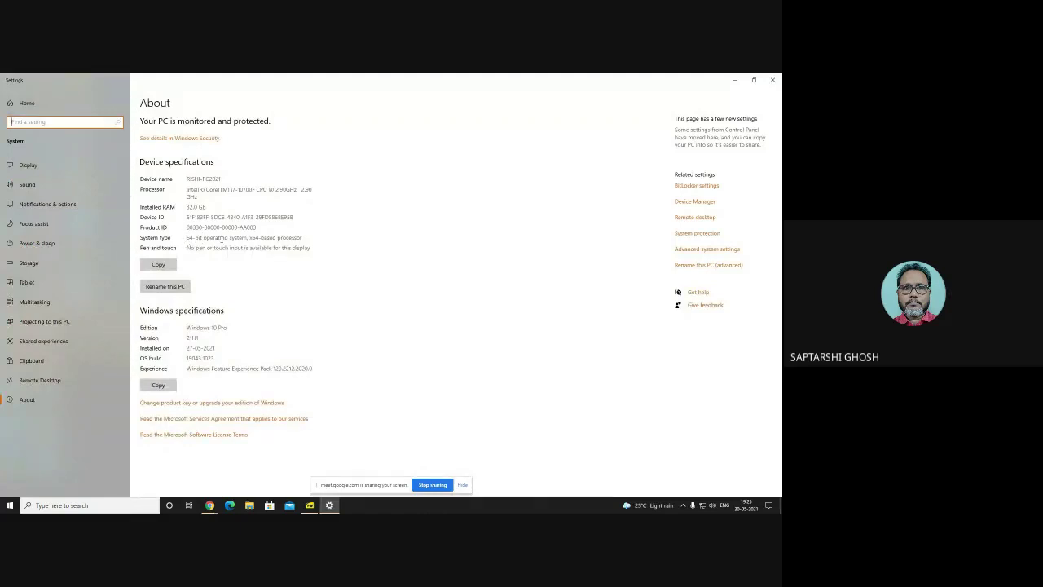
drag(302, 238, 185, 238)
click(411, 267)
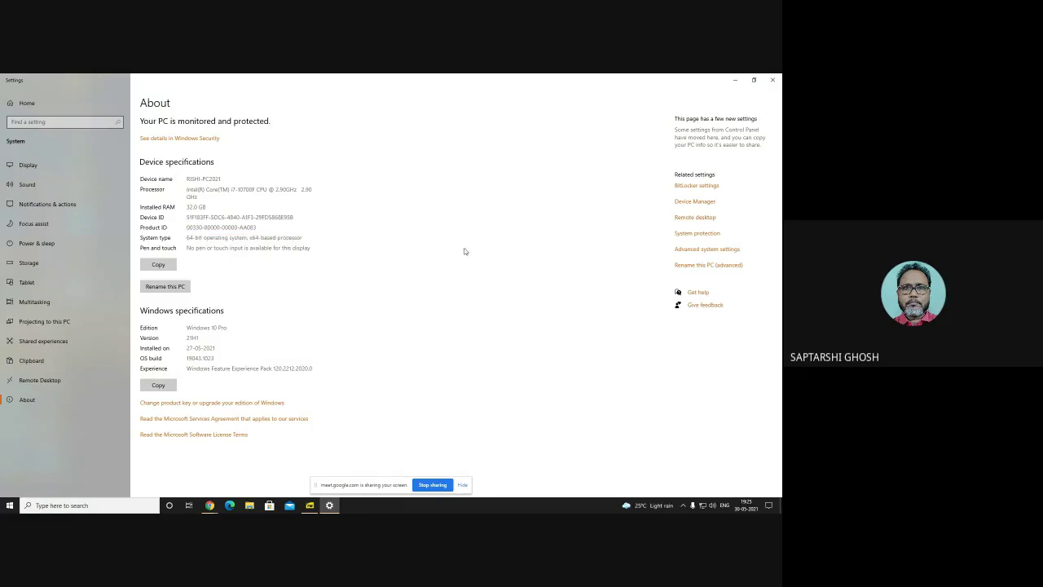
click(772, 80)
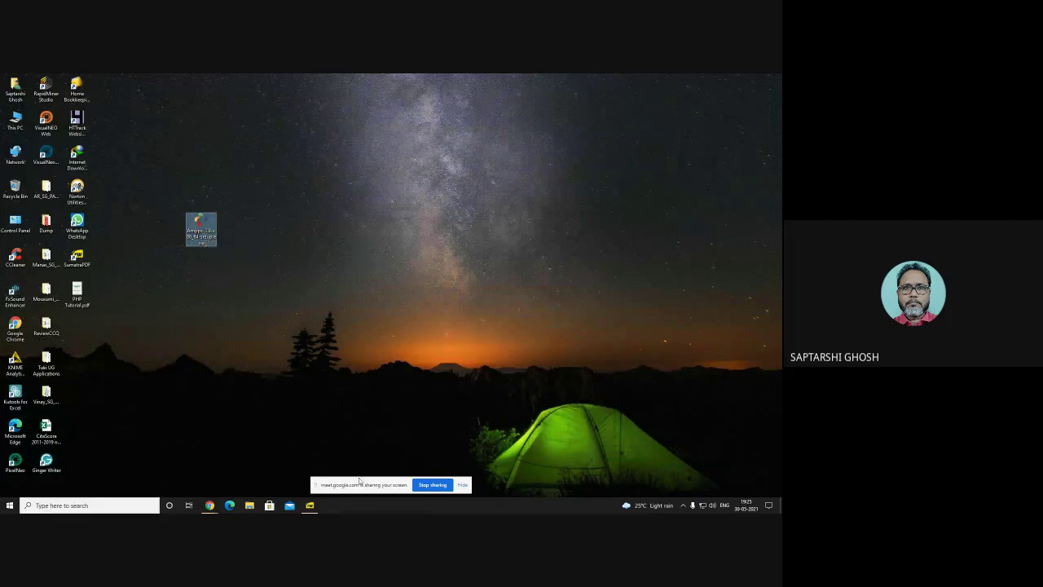
- Run the Ampps setup file from the desktop as administrator
drag(362, 483, 673, 94)
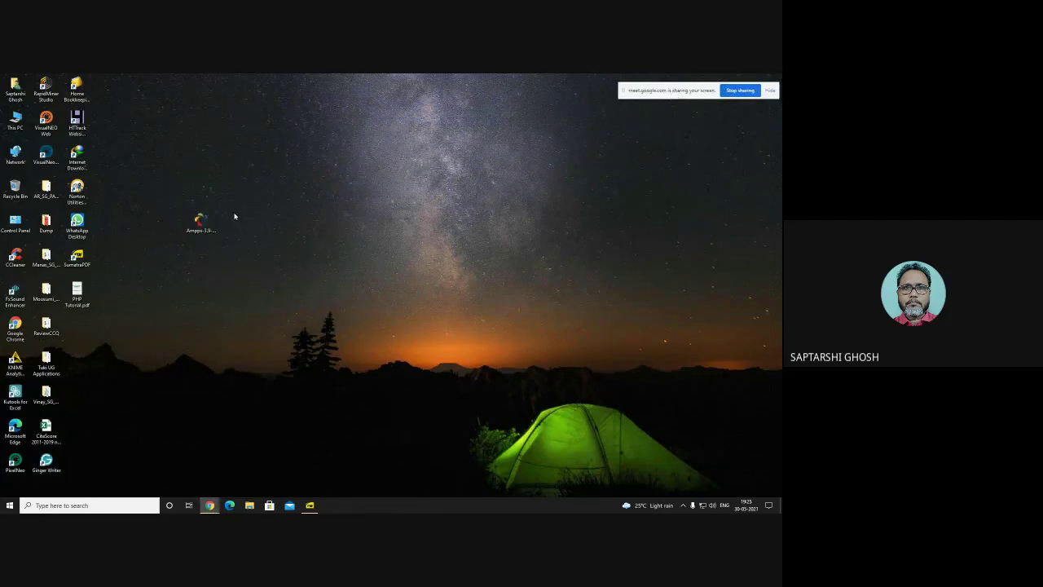
click(198, 223)
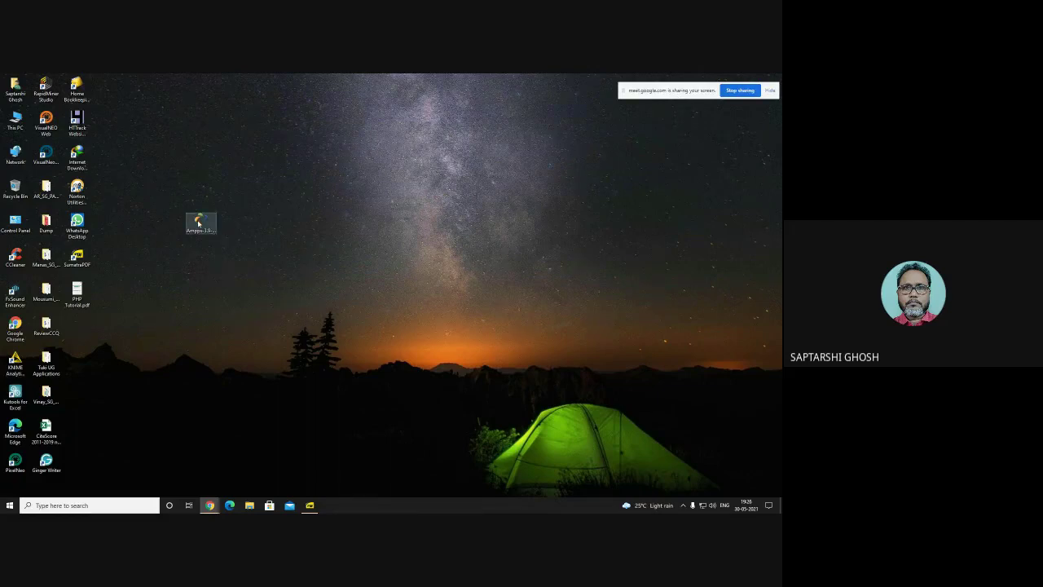
right_click(199, 223)
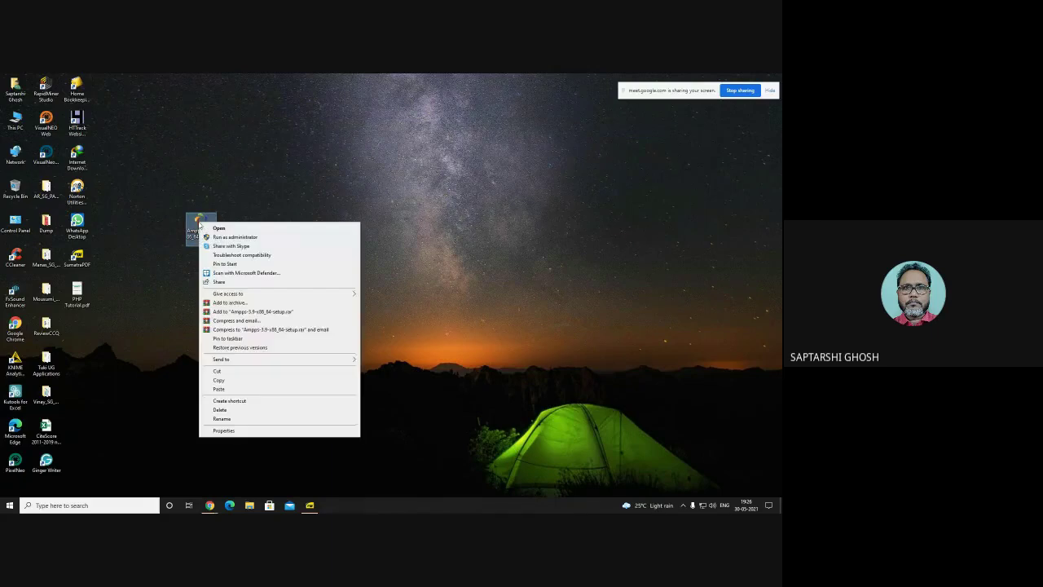
click(224, 237)
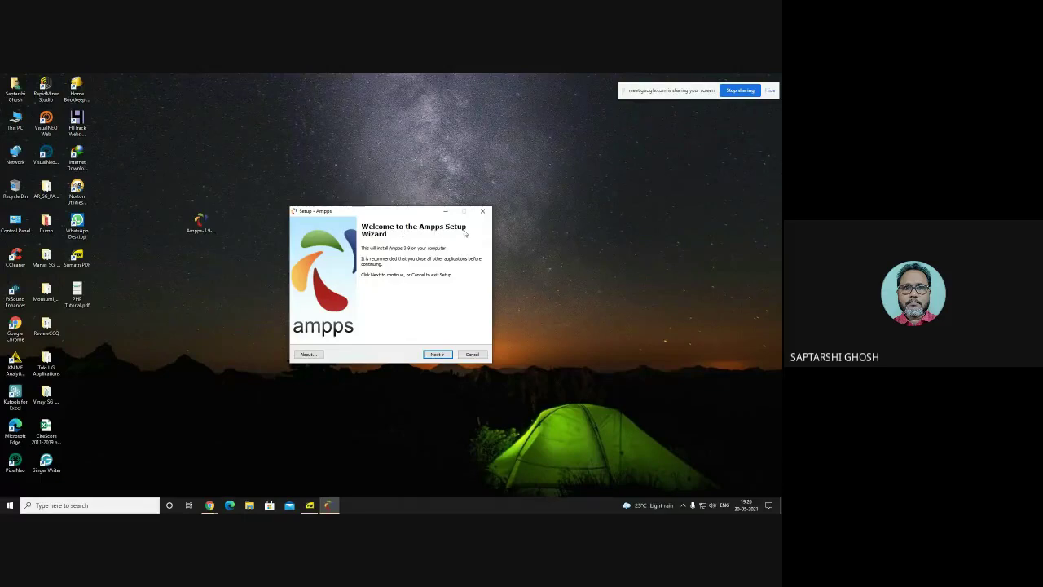
- Accept the licence agreement and go past the information page to the install location
click(438, 354)
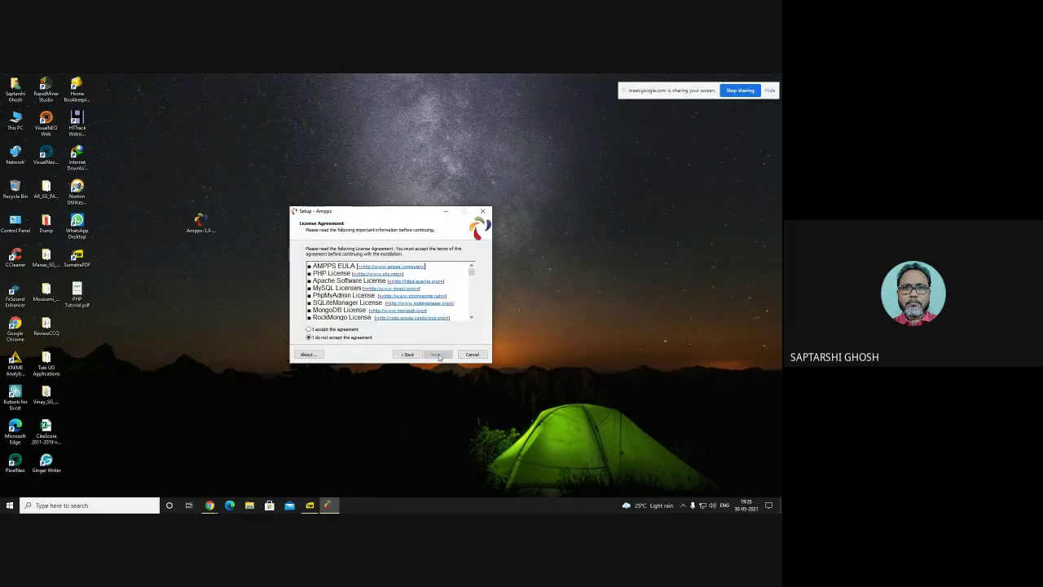
click(332, 330)
click(437, 355)
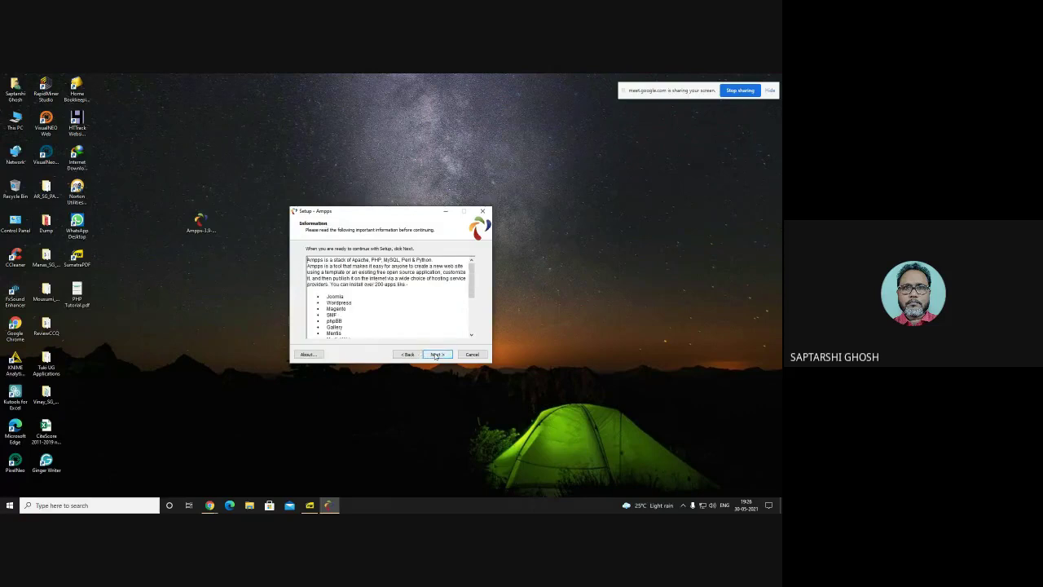
scroll(410, 267, down, 2)
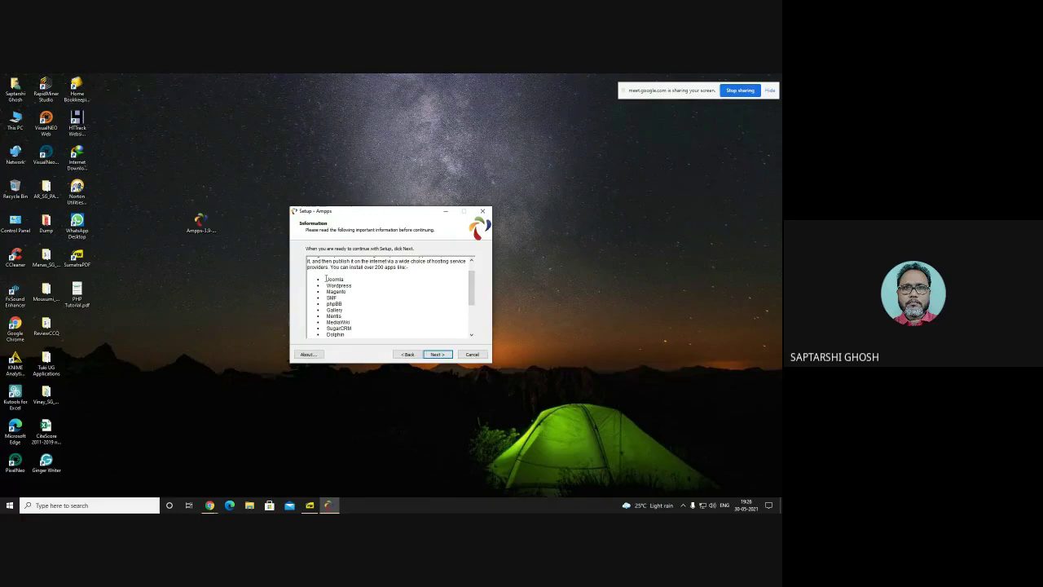
drag(325, 279, 333, 298)
click(333, 298)
drag(470, 298, 471, 326)
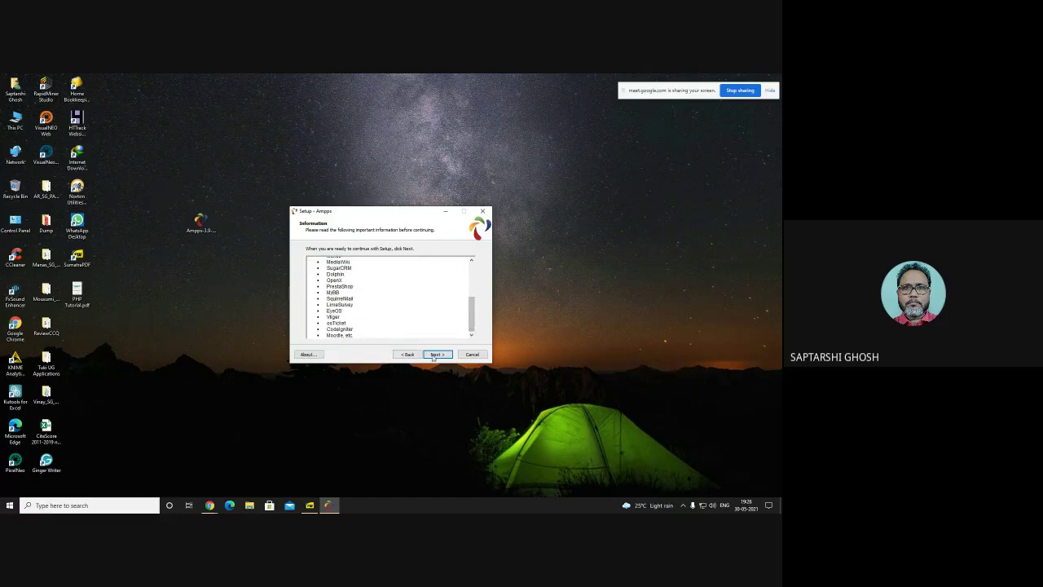
click(436, 355)
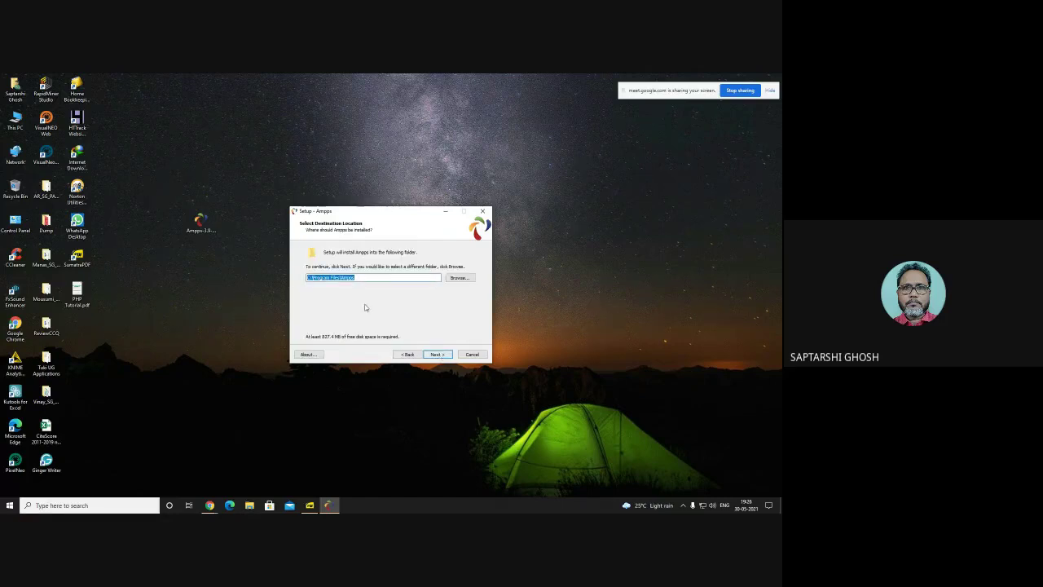
- Change the destination path from C:\Program Files\Ampps to C:\ampps
click(367, 278)
drag(381, 211, 402, 185)
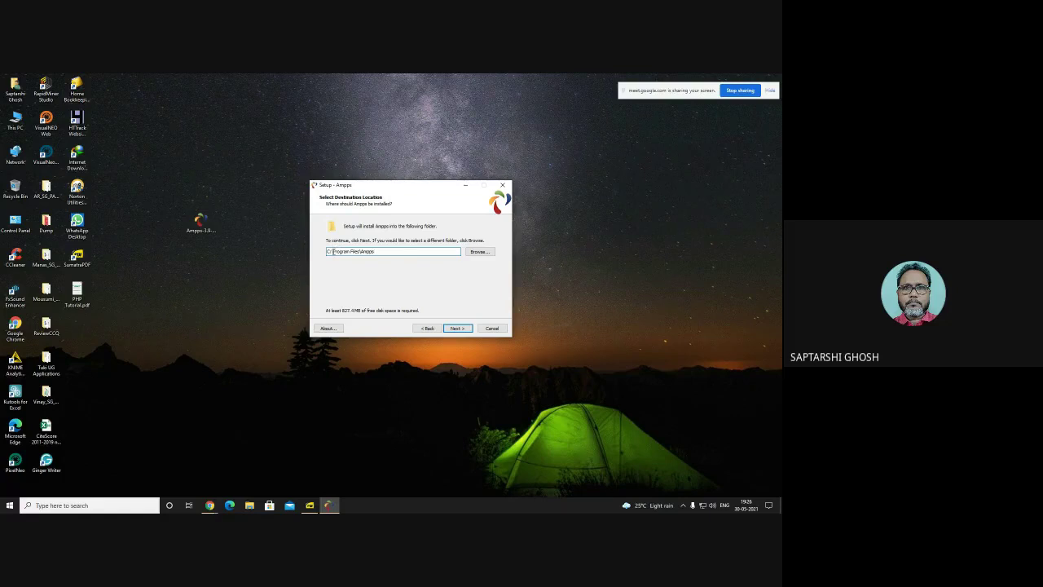
drag(332, 251, 374, 251)
key(End)
drag(384, 251, 333, 254)
key(BackSpace)
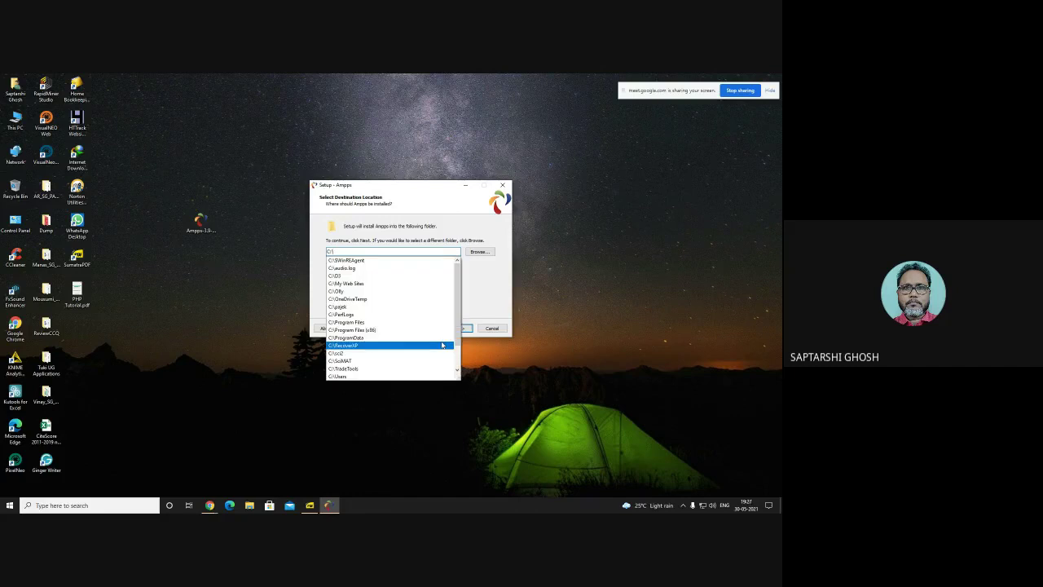
key(BackSpace)
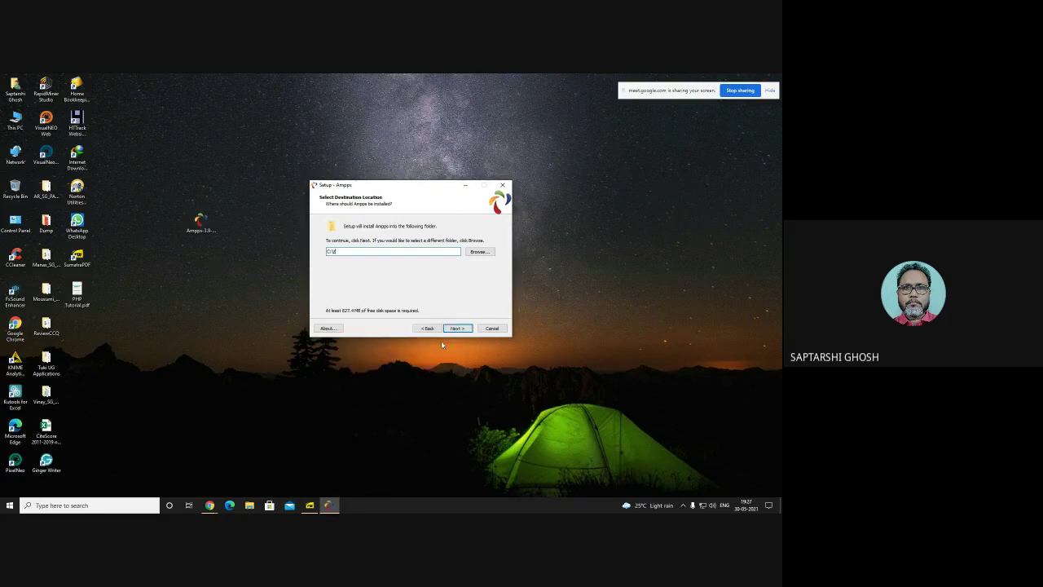
text(\a)
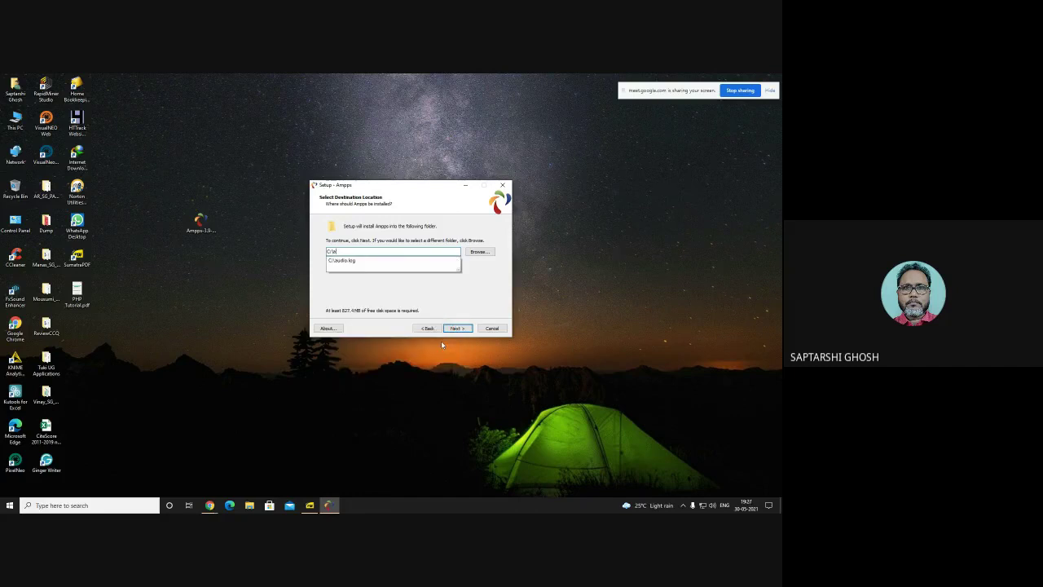
text(mpps)
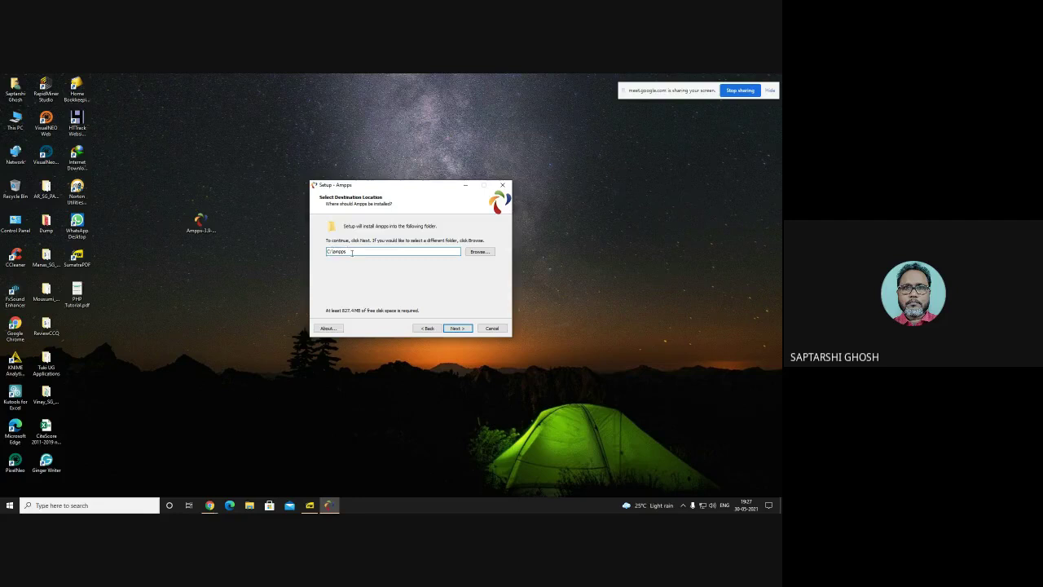
drag(349, 252, 324, 253)
click(369, 252)
- Confirm C:\ampps, keep the Ampps Start Menu folder and all shortcut icons
click(457, 328)
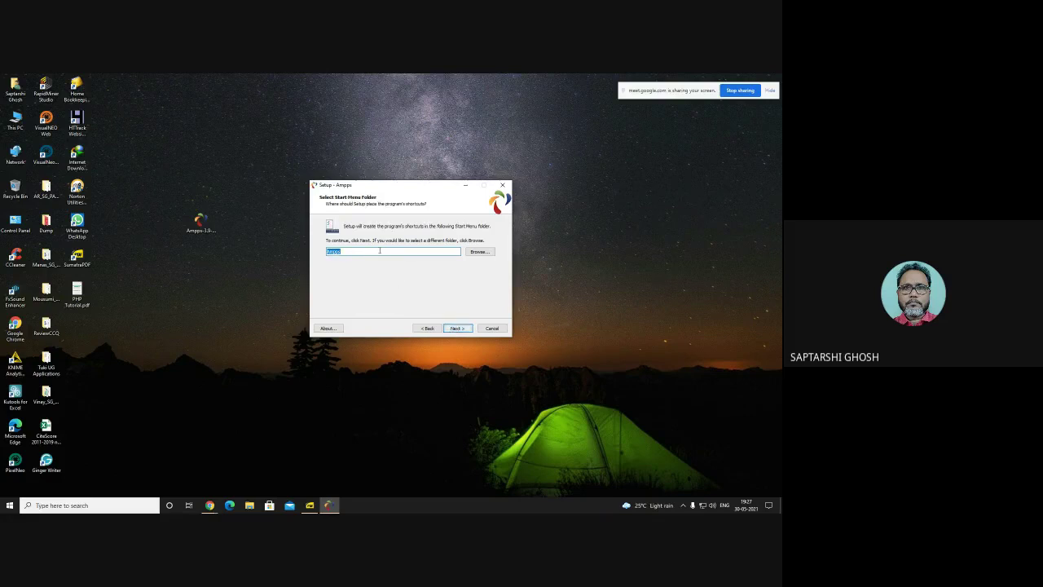
click(461, 329)
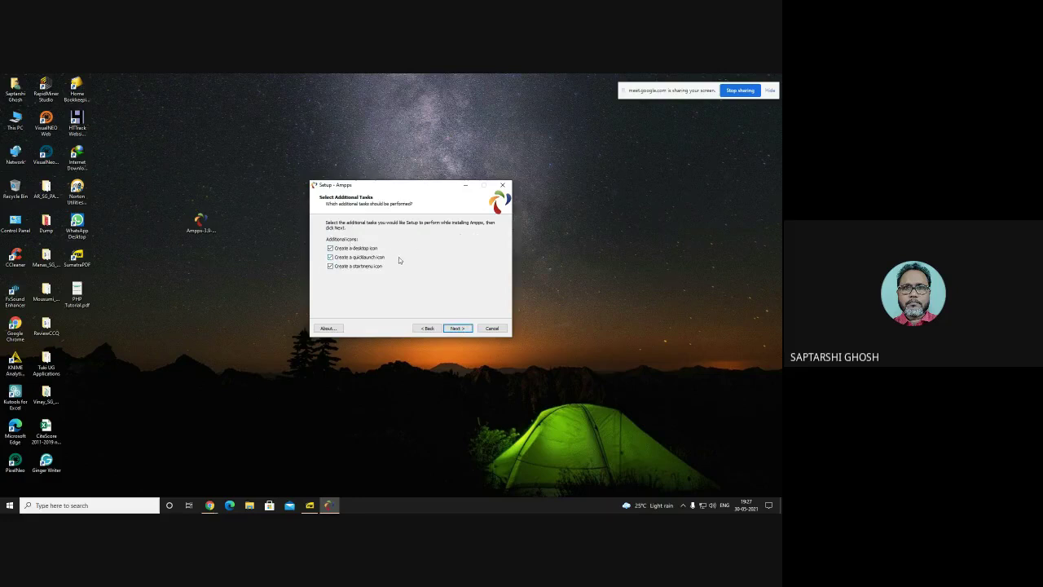
click(463, 329)
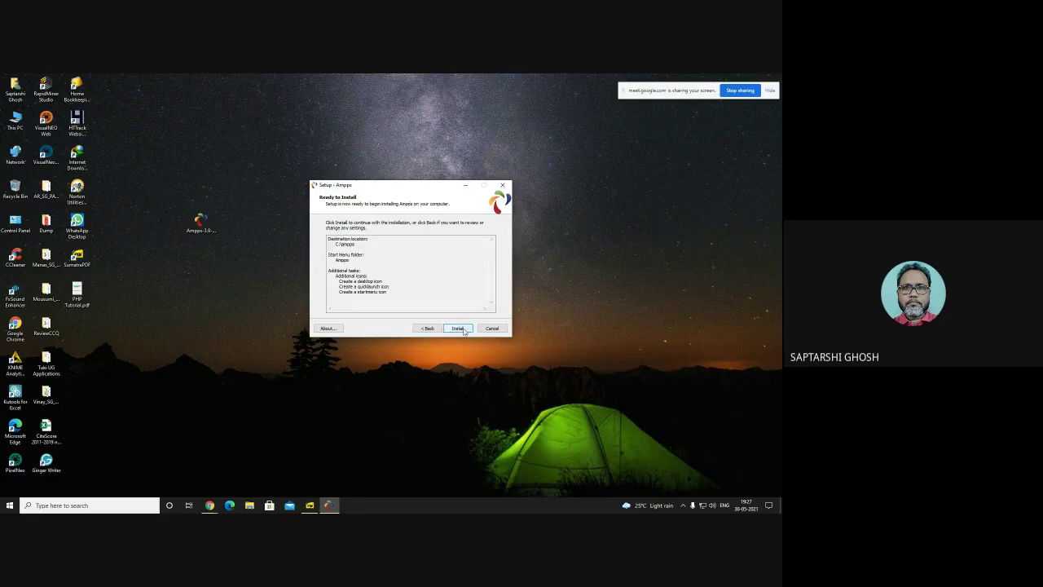
- Install Ampps, agree to and attempt the Visual C++ 2017 redistributable, then close its failure message
click(458, 328)
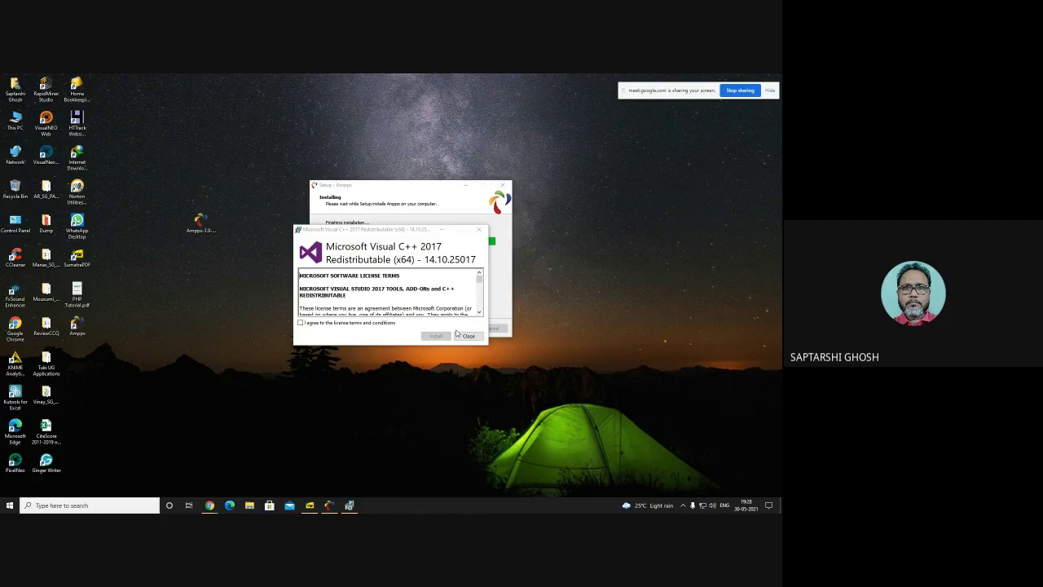
drag(387, 231, 359, 148)
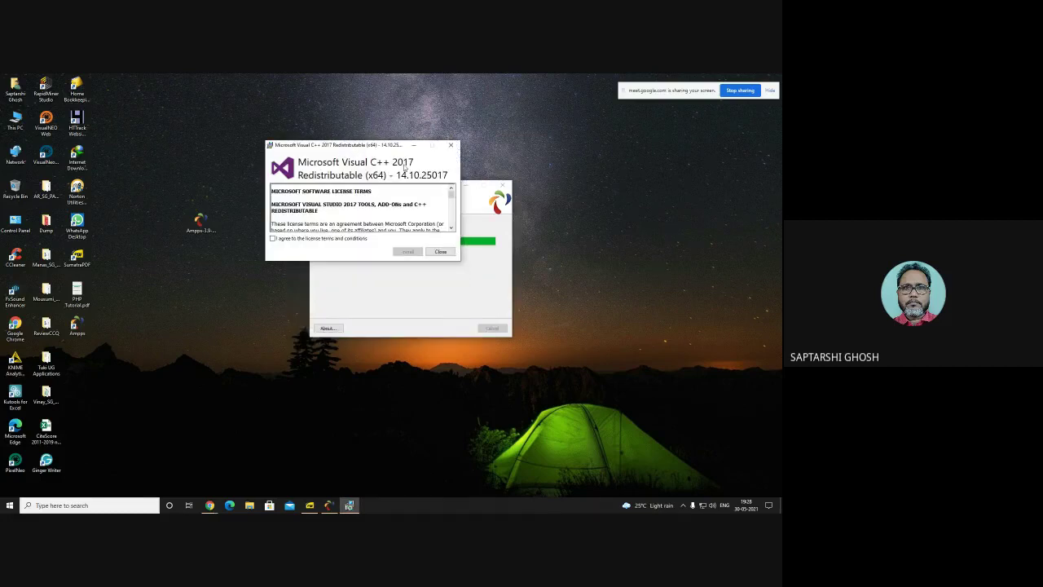
click(273, 239)
click(407, 252)
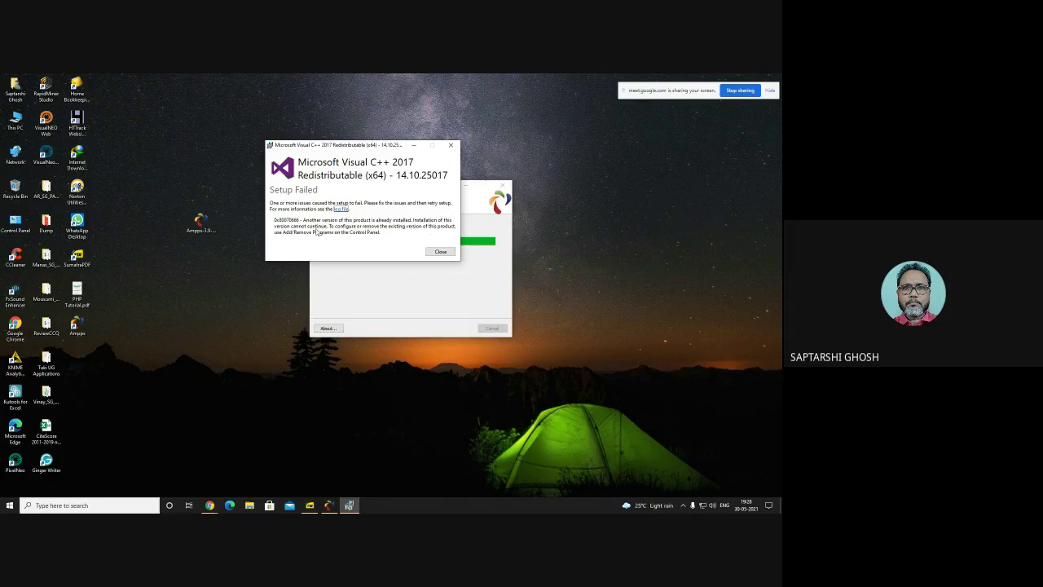
click(440, 252)
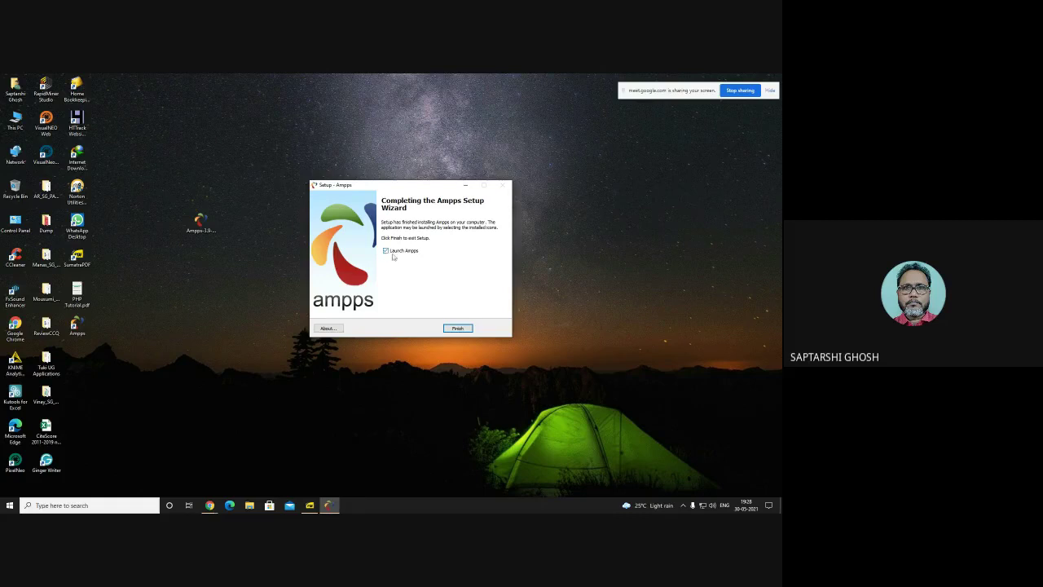
- Finish setup to launch Ampps, stopping the other Apache so Ampps' Apache starts
click(458, 327)
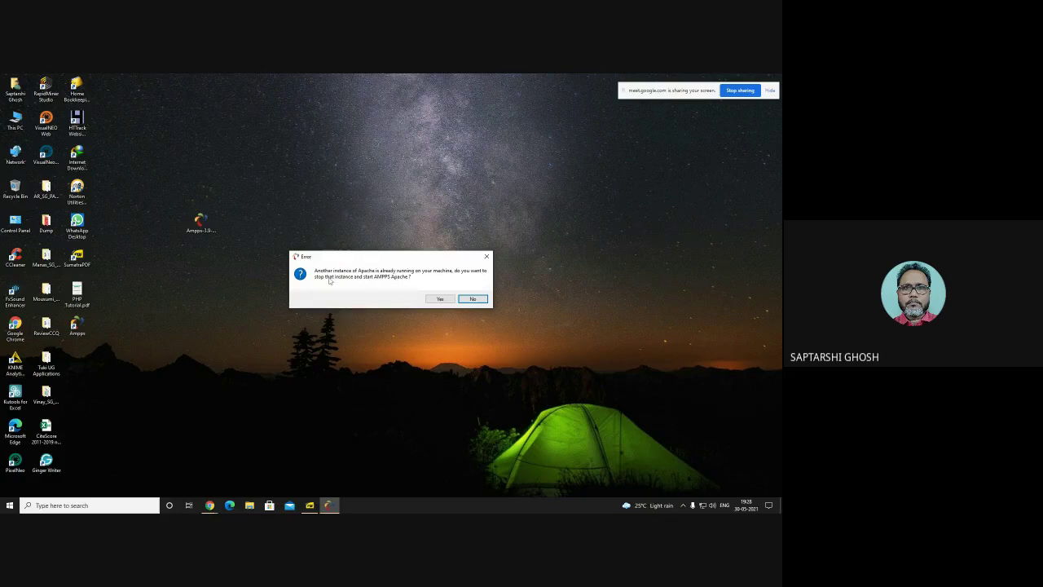
click(439, 299)
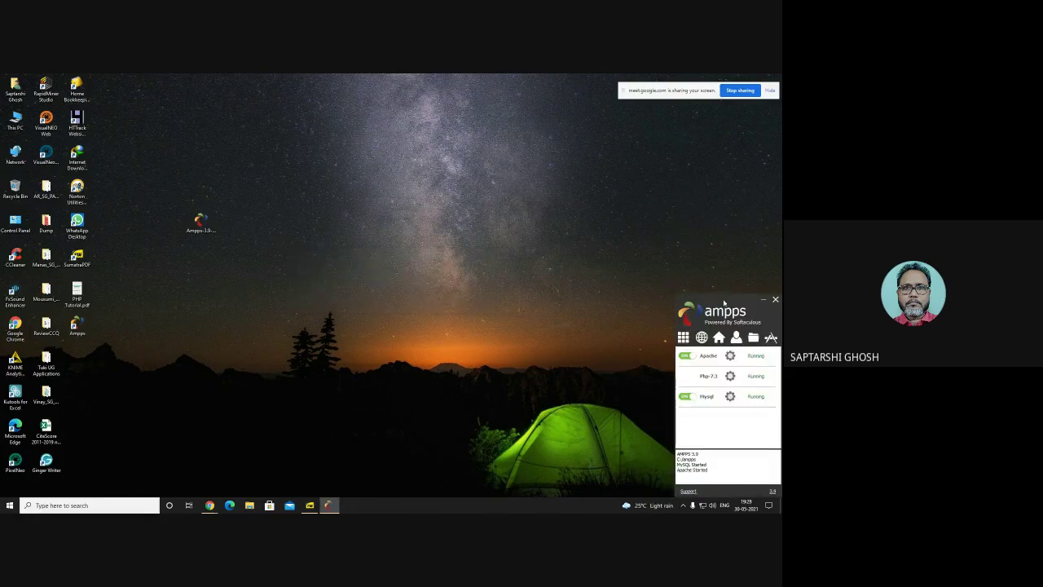
drag(706, 306, 305, 127)
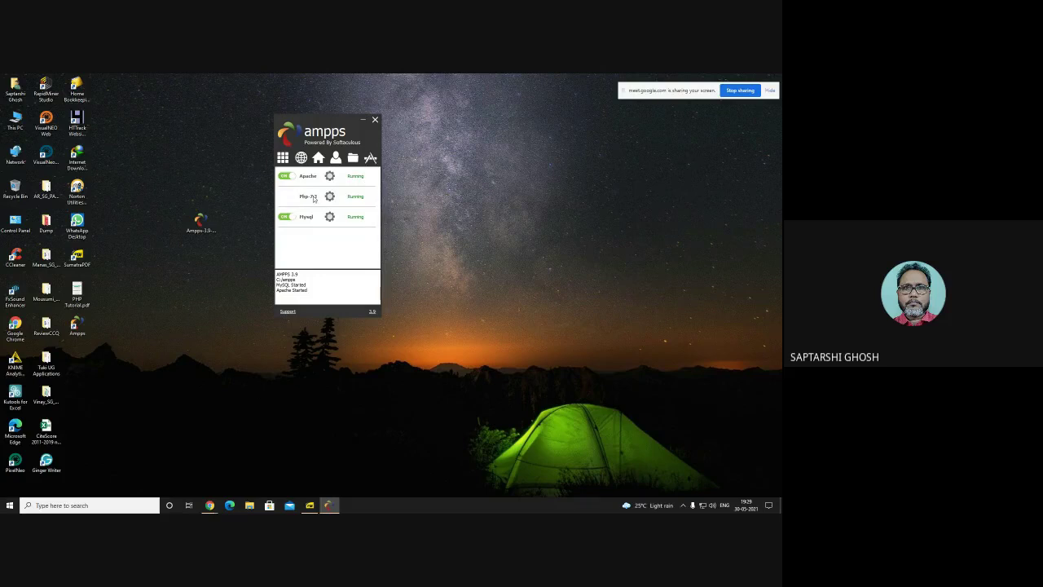
mouse_move(318, 201)
- Check the service log, then close the Ampps panel and reveal the hidden tray icons
drag(276, 275, 298, 284)
click(295, 287)
drag(339, 124, 732, 296)
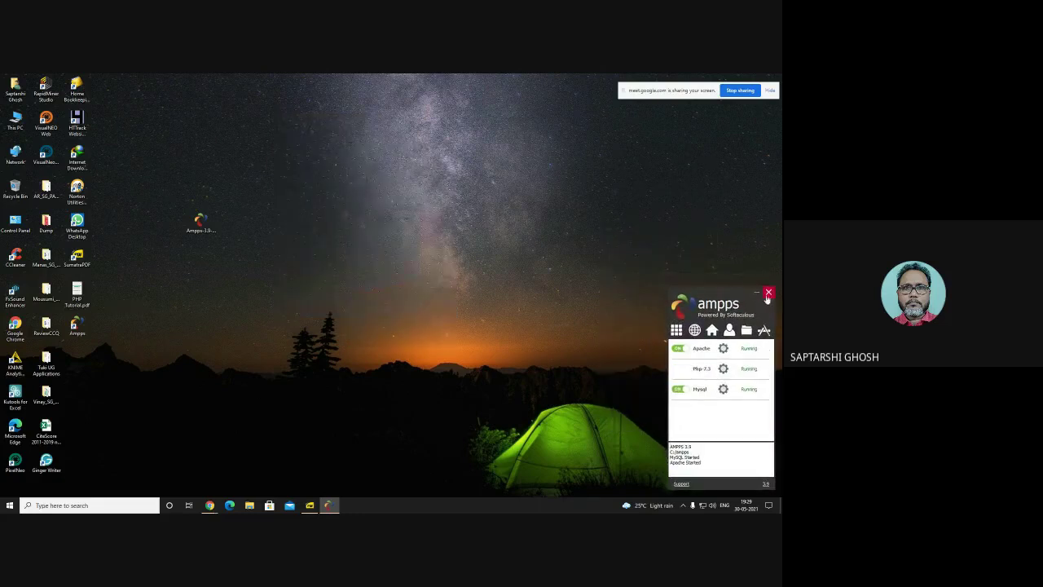
click(768, 292)
click(683, 506)
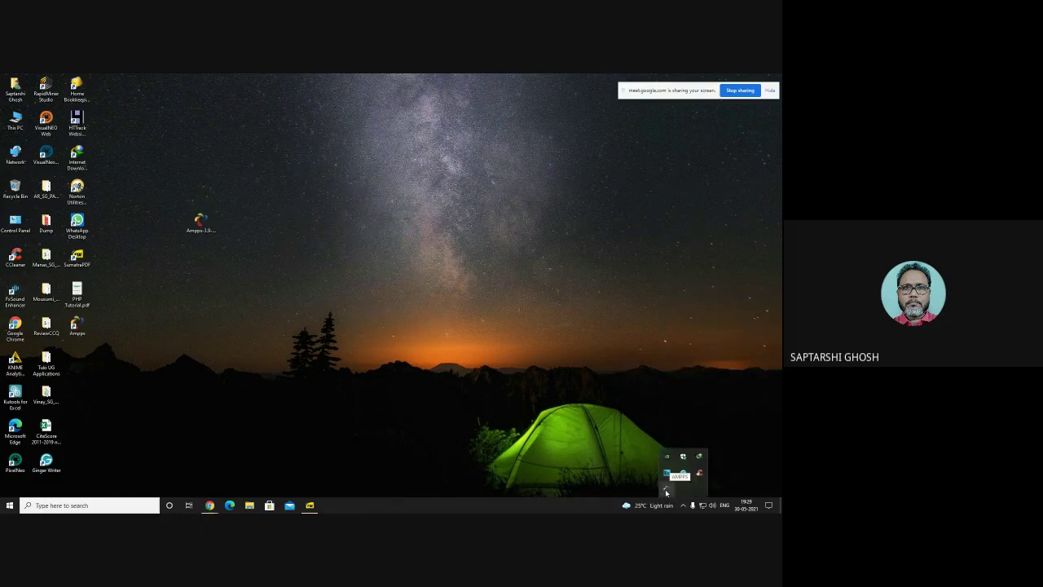
- Bring Chrome forward, go to its home page and enter 127.0.0.1 in the address bar
click(200, 224)
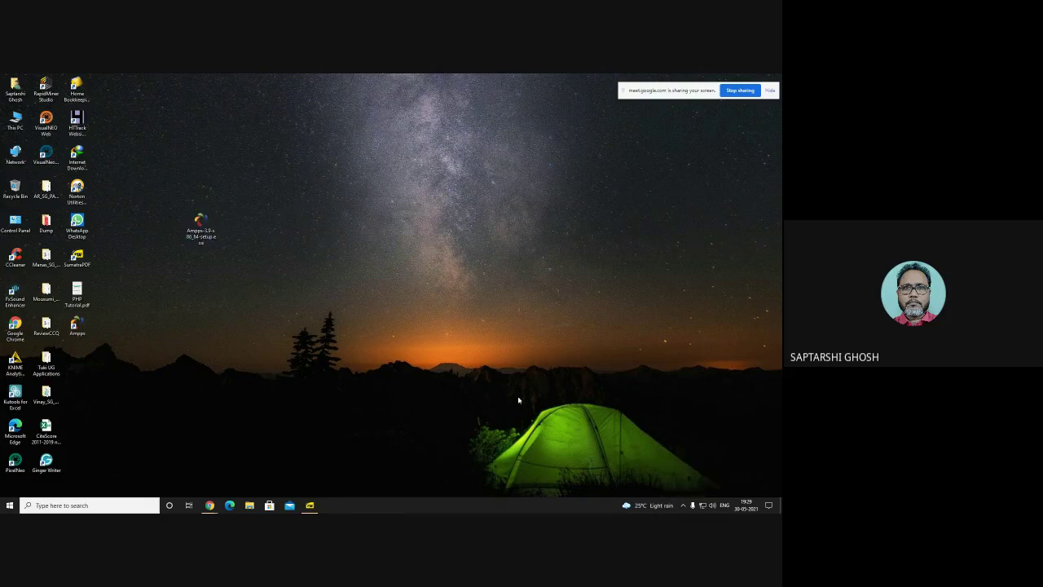
click(208, 505)
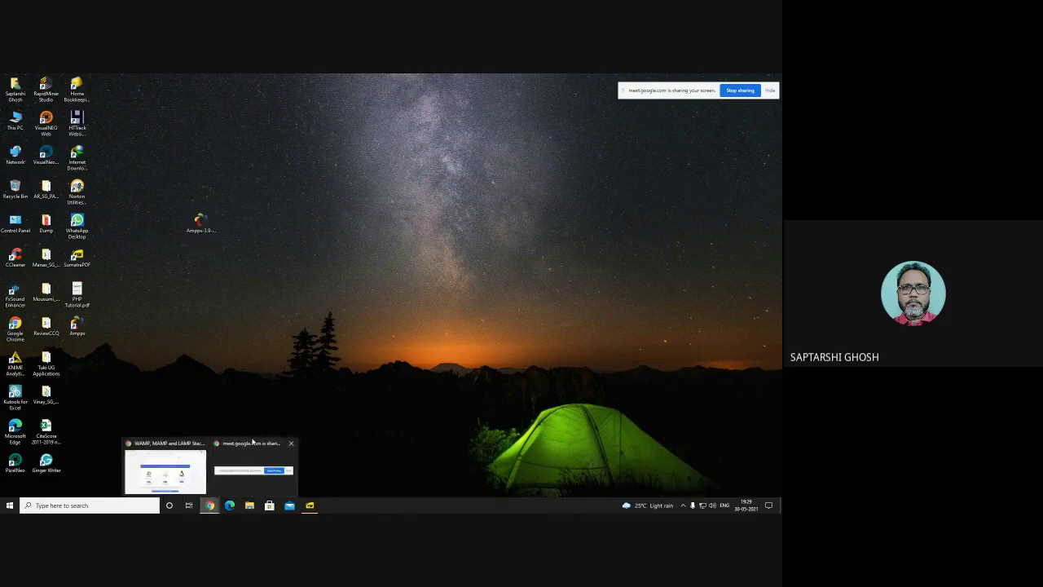
click(169, 456)
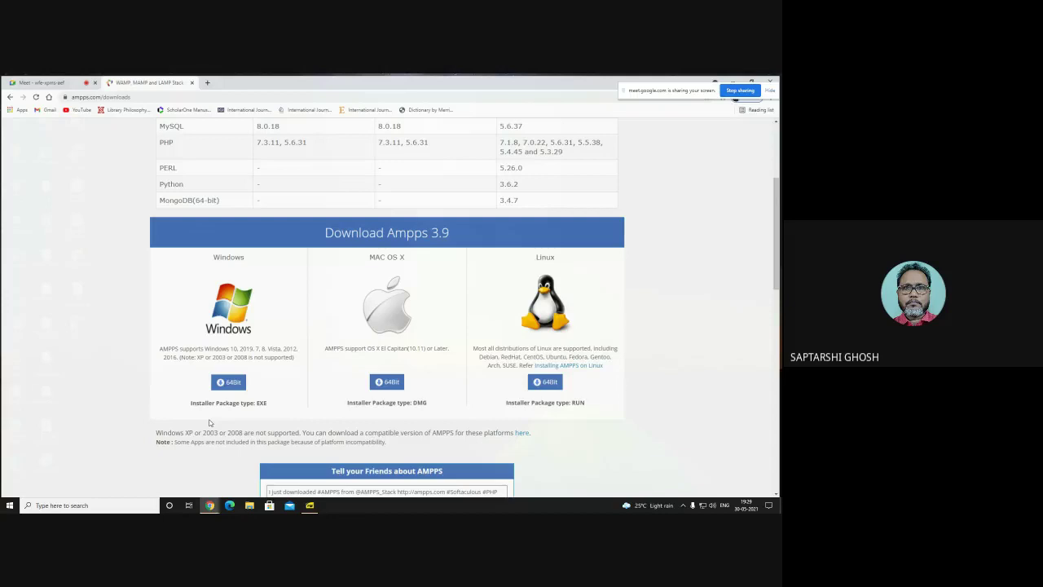
click(47, 96)
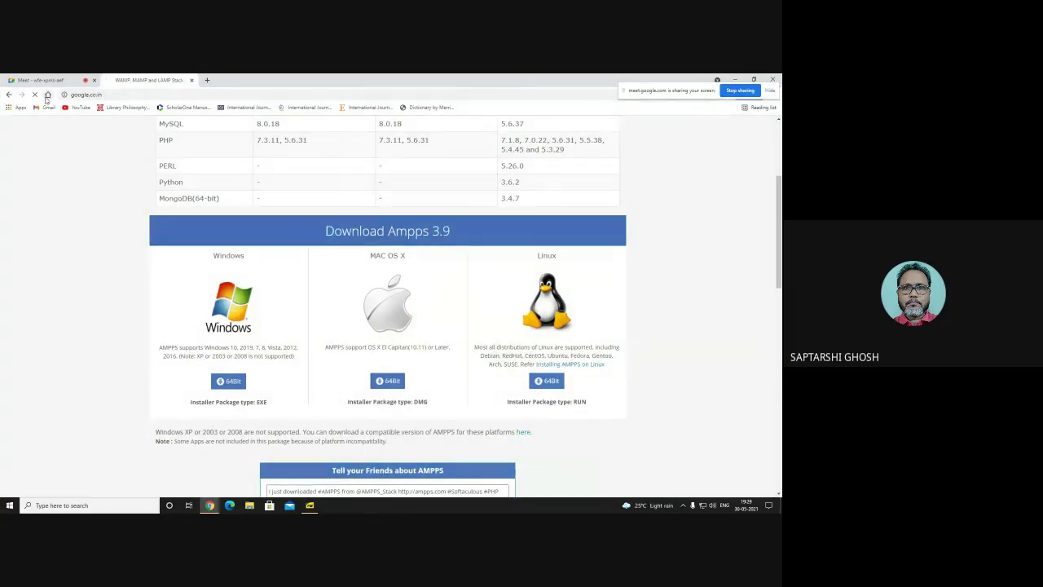
click(113, 97)
text(12)
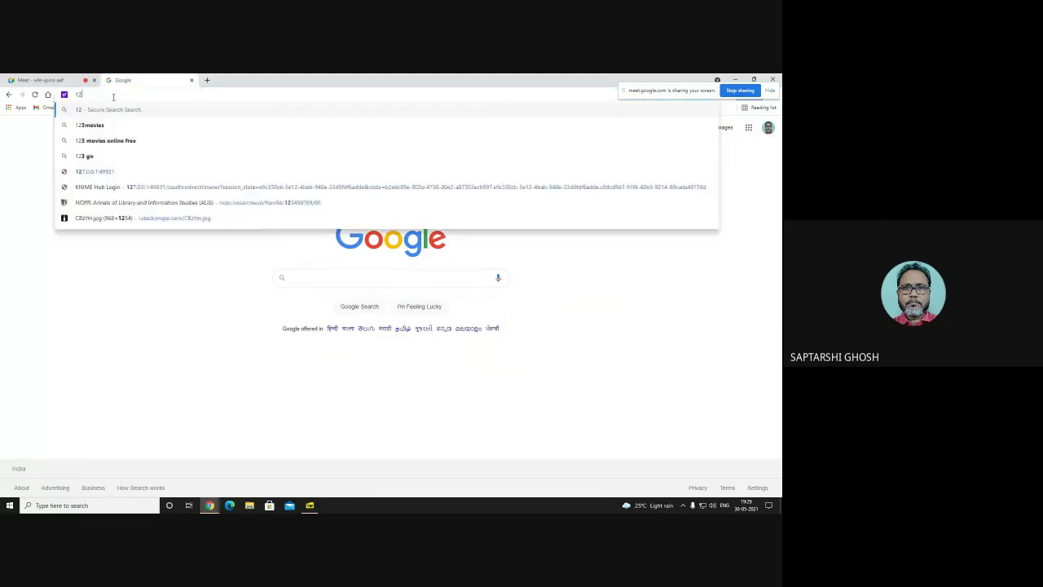
text(7.0.)
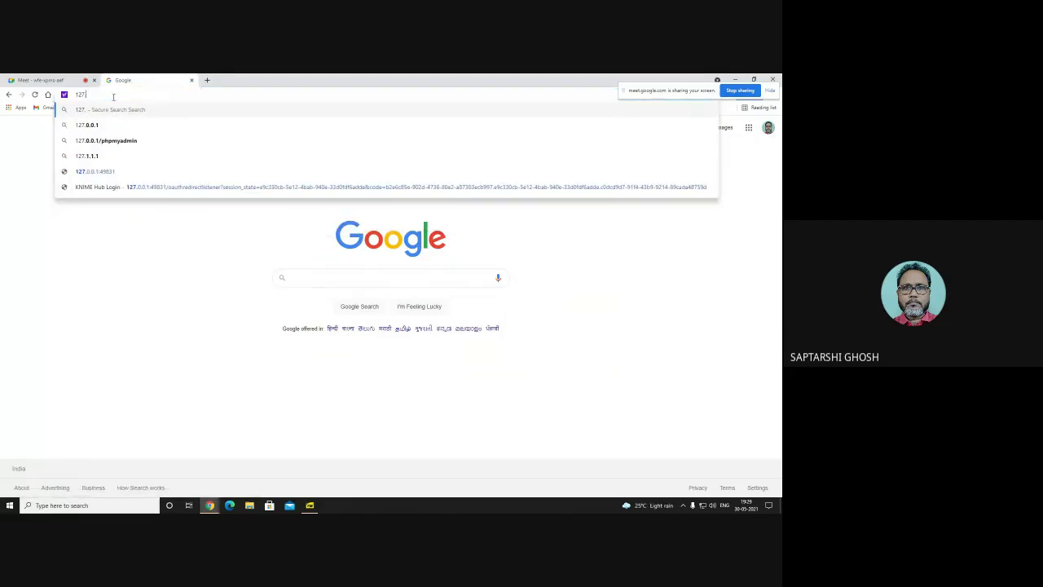
text(0.1)
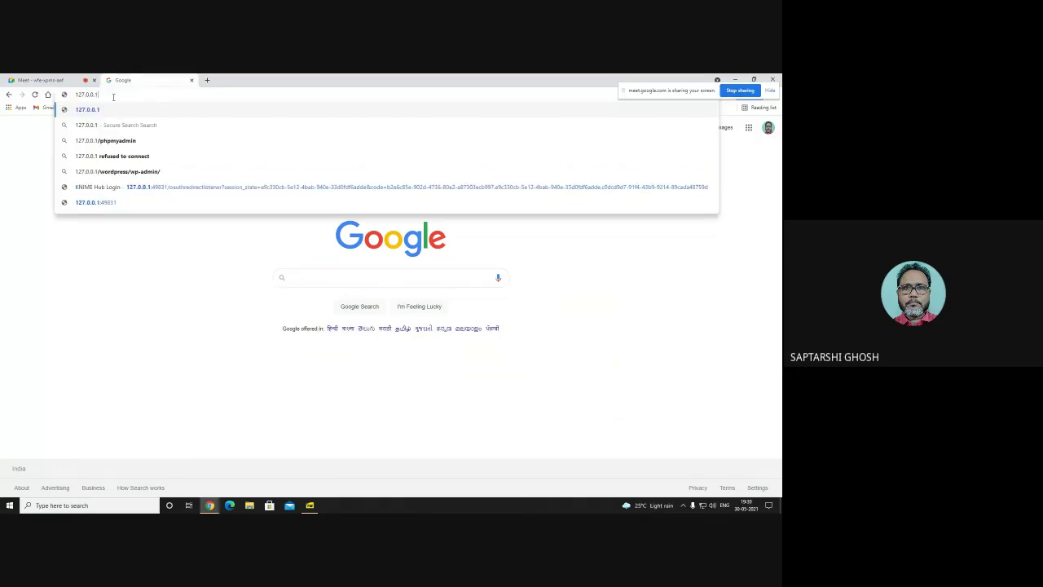
key(Return)
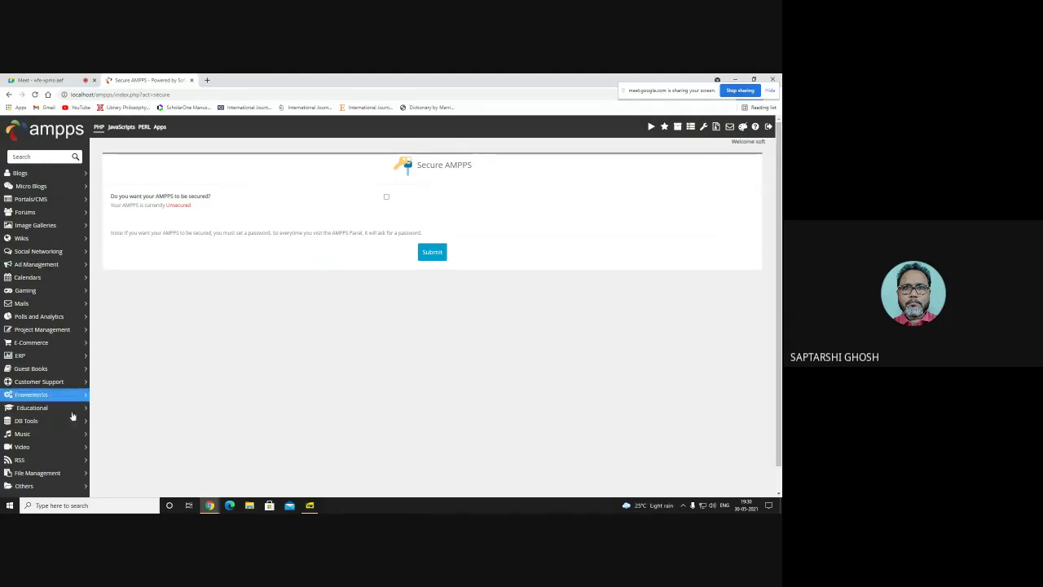
- Inspect the Secure AMPPS page's web address in the address bar
click(72, 94)
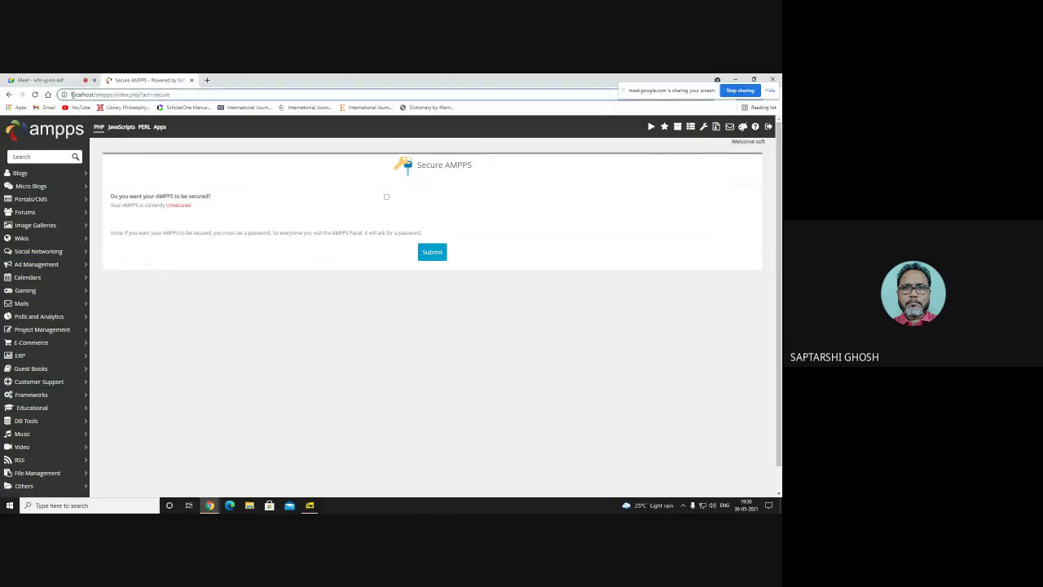
click(101, 95)
drag(72, 95, 172, 98)
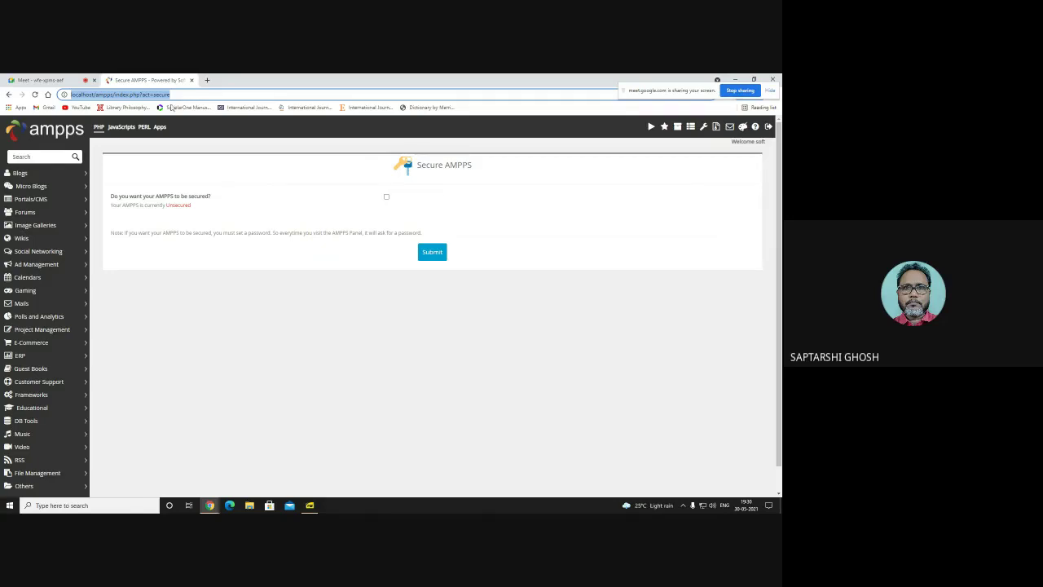
drag(173, 94, 70, 95)
click(181, 106)
- Tick Secure AMPPS, enter the new panel password in both fields and submit
click(386, 197)
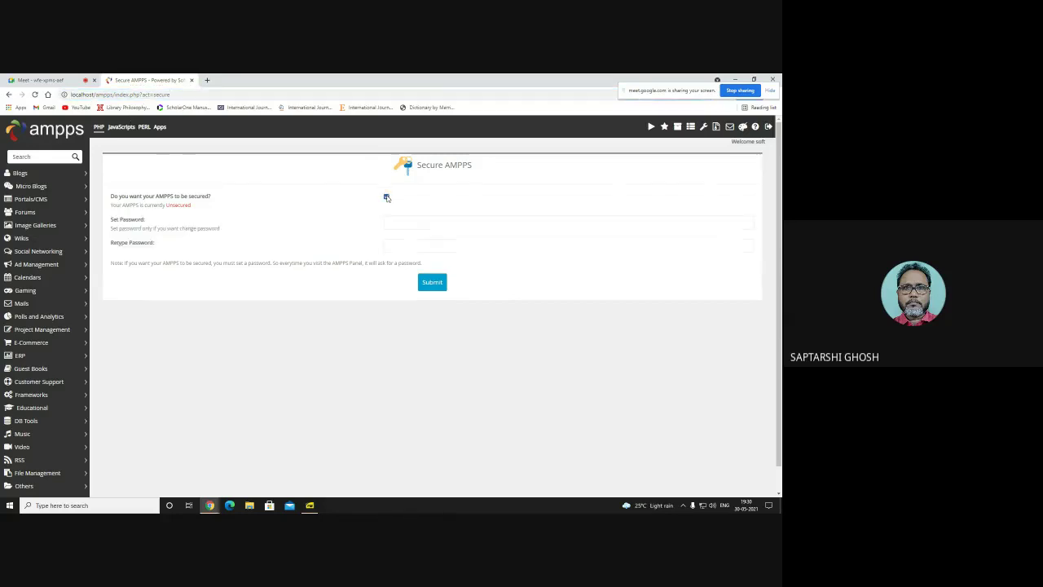
click(392, 223)
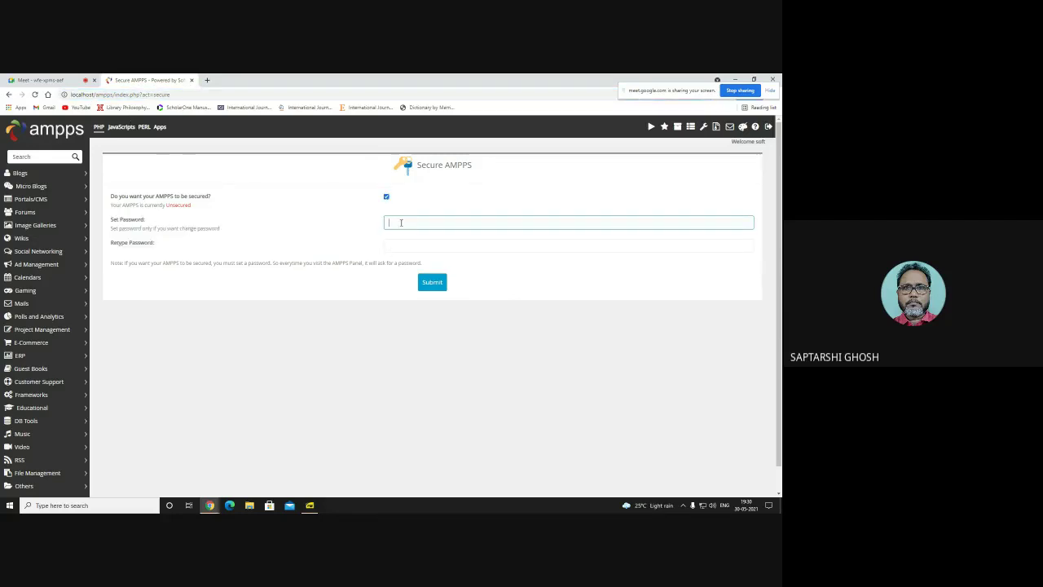
text(a)
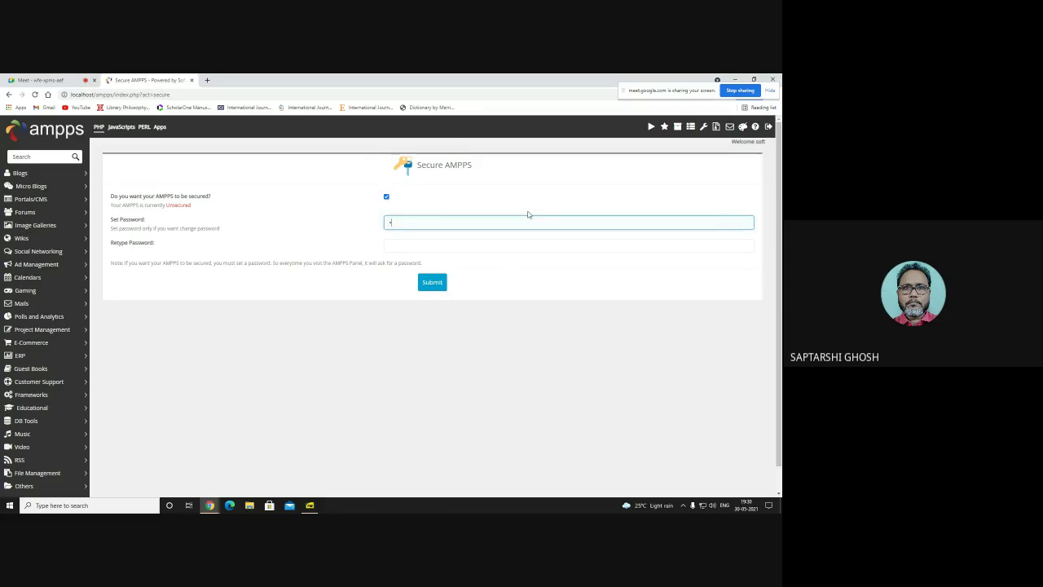
text(d)
click(427, 245)
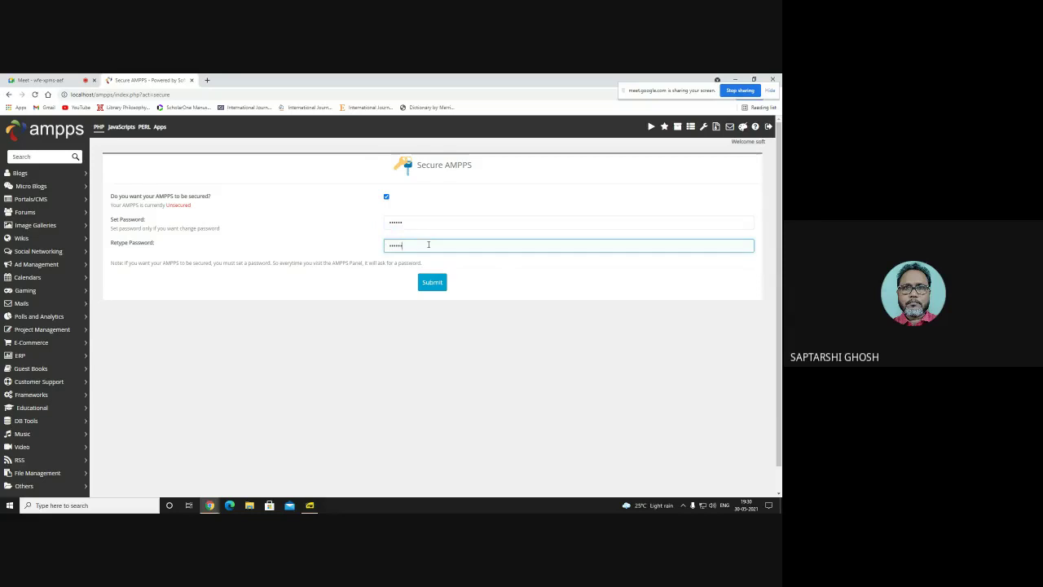
click(432, 282)
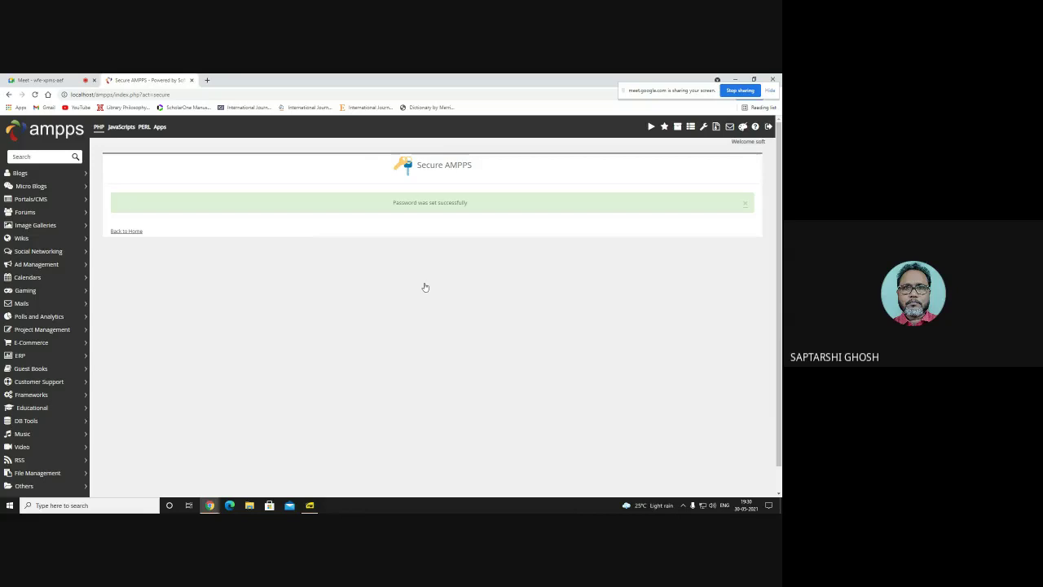
click(93, 96)
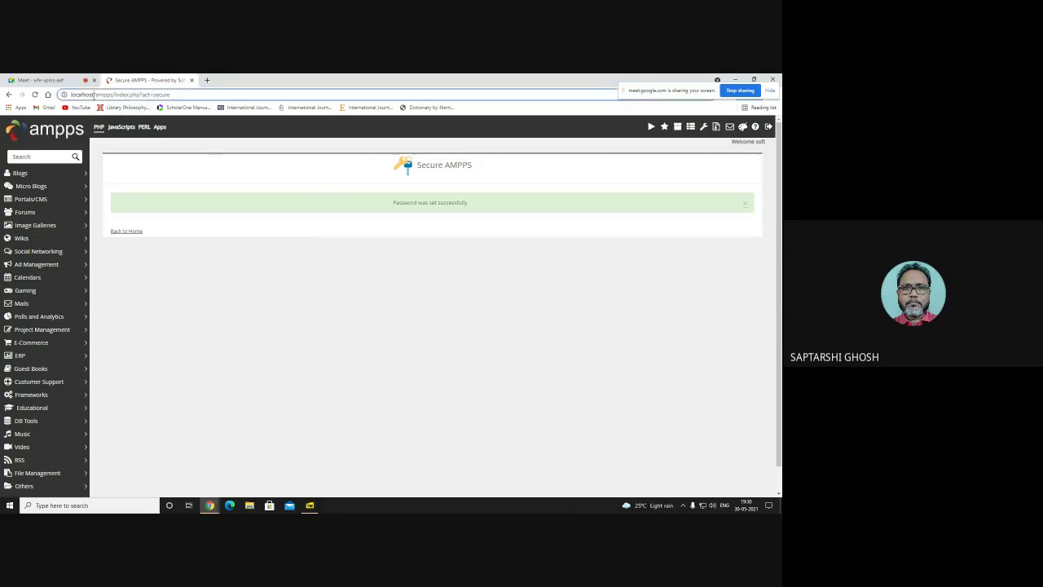
- Cut the address back to localhost to load the Index of / listing
drag(94, 96, 218, 97)
key(BackSpace)
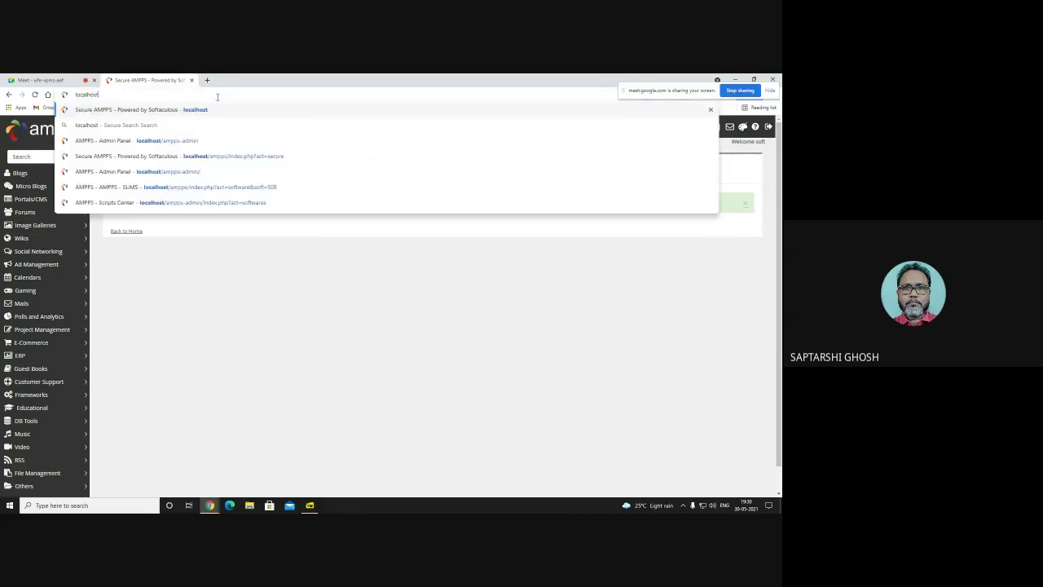
key(Return)
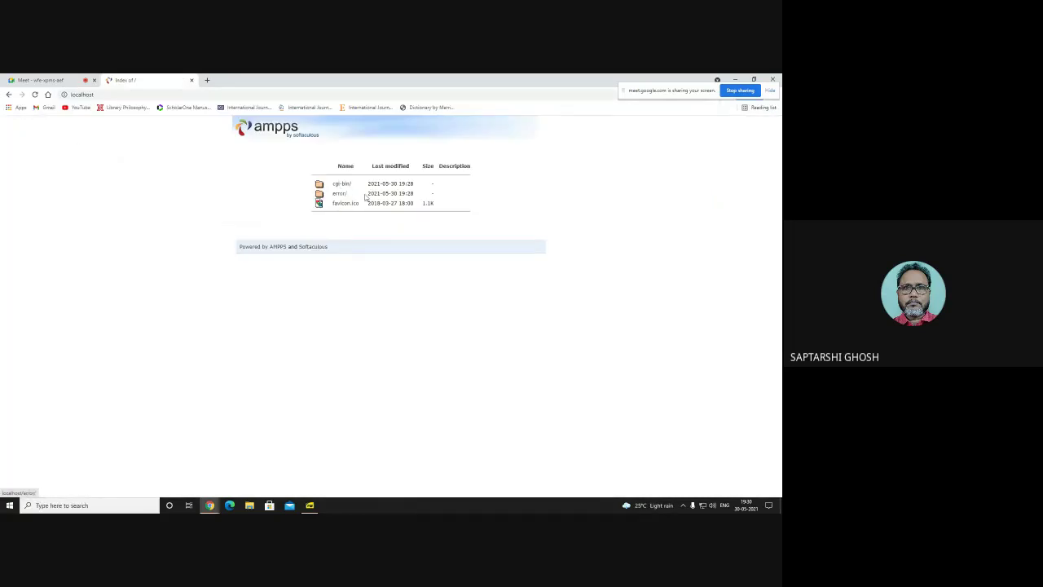
- Try appending /127.0.0.1 after localhost in the address bar, then dismiss the suggestions
click(77, 94)
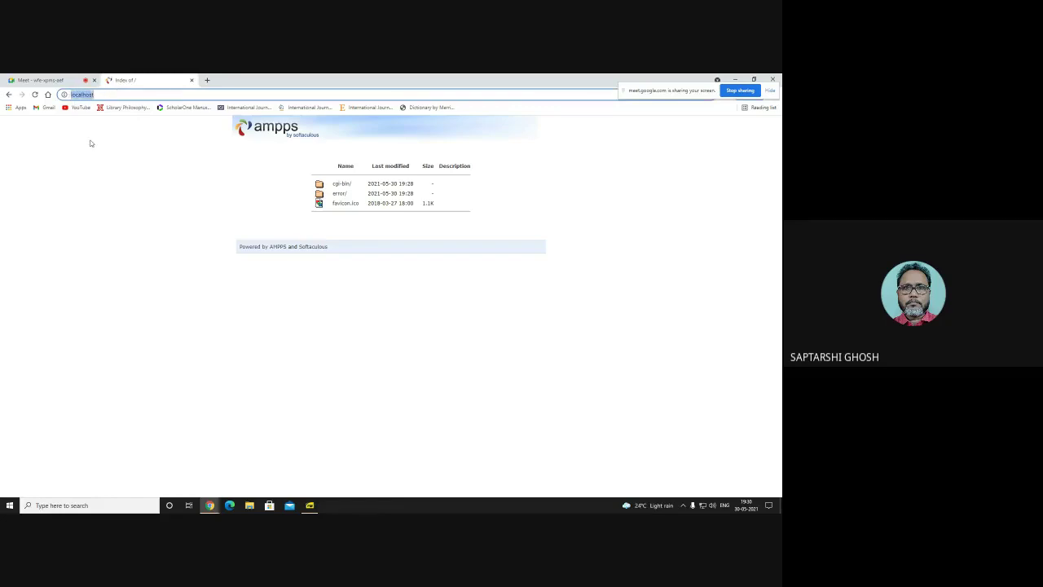
click(101, 95)
text(/)
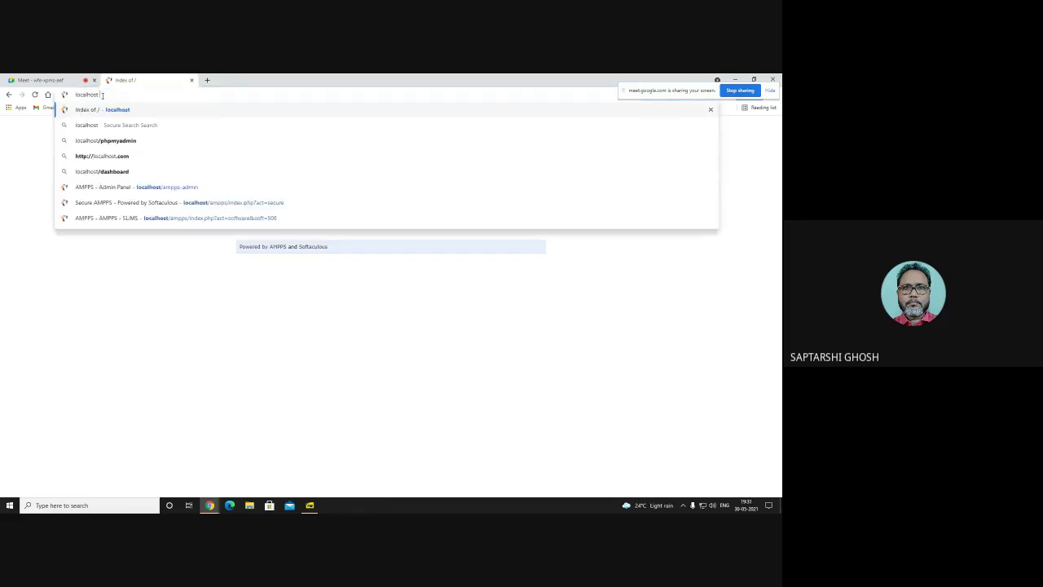
text(12)
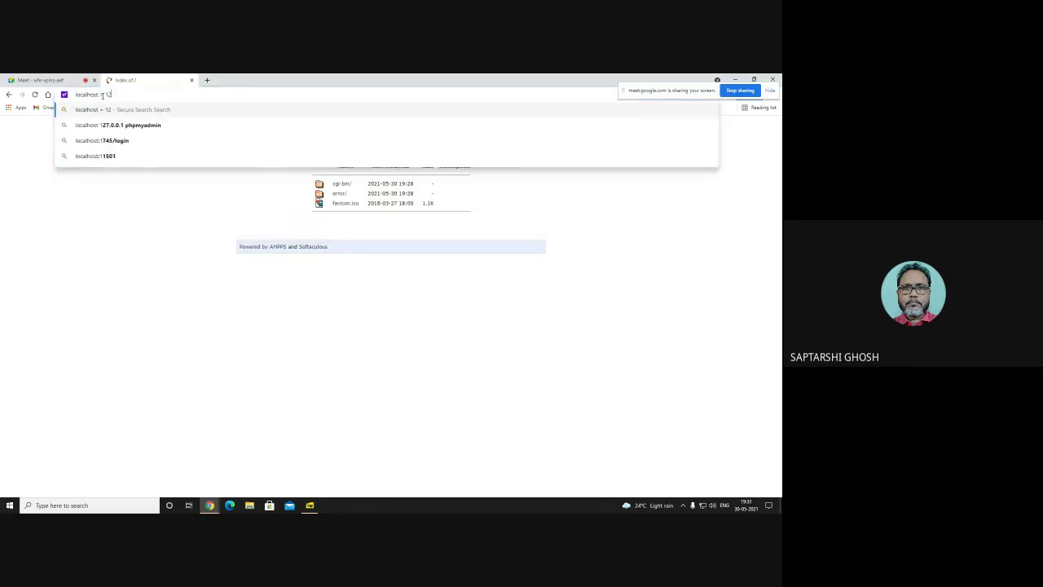
text(7.0.0.1)
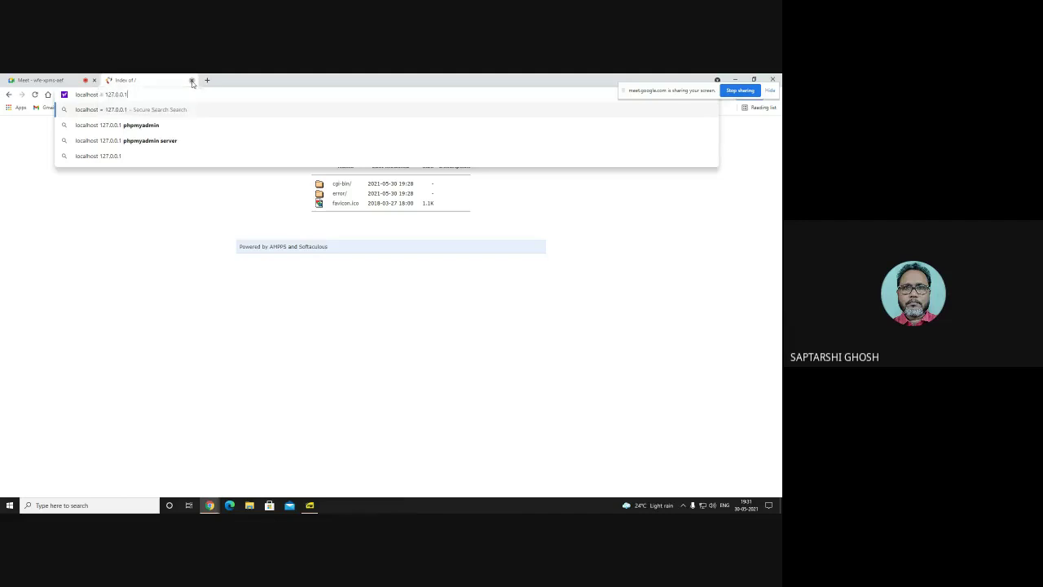
click(187, 235)
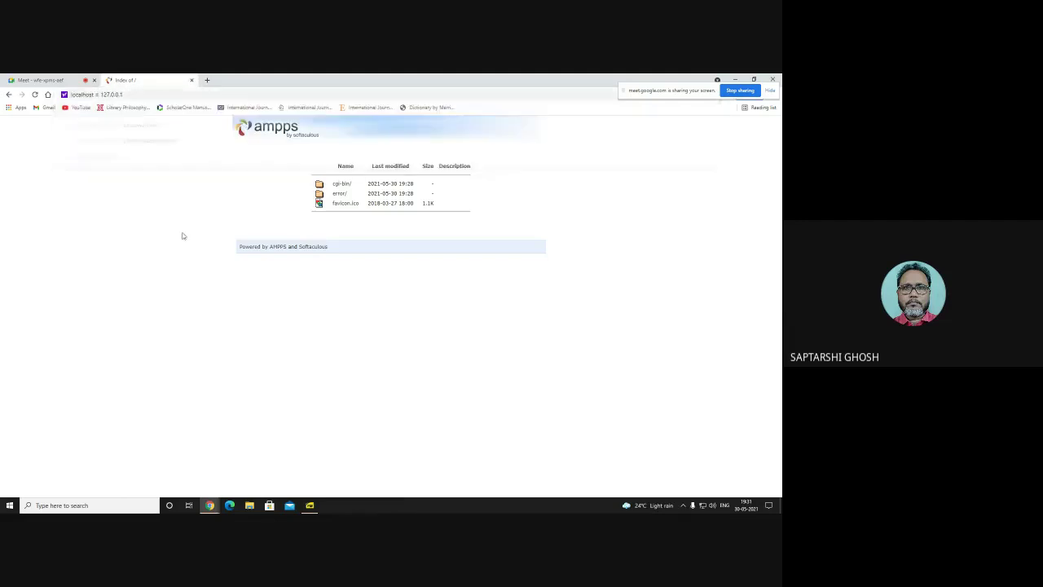
- Open File Explorer and browse C: into Windows\System32, selecting a few files
click(251, 505)
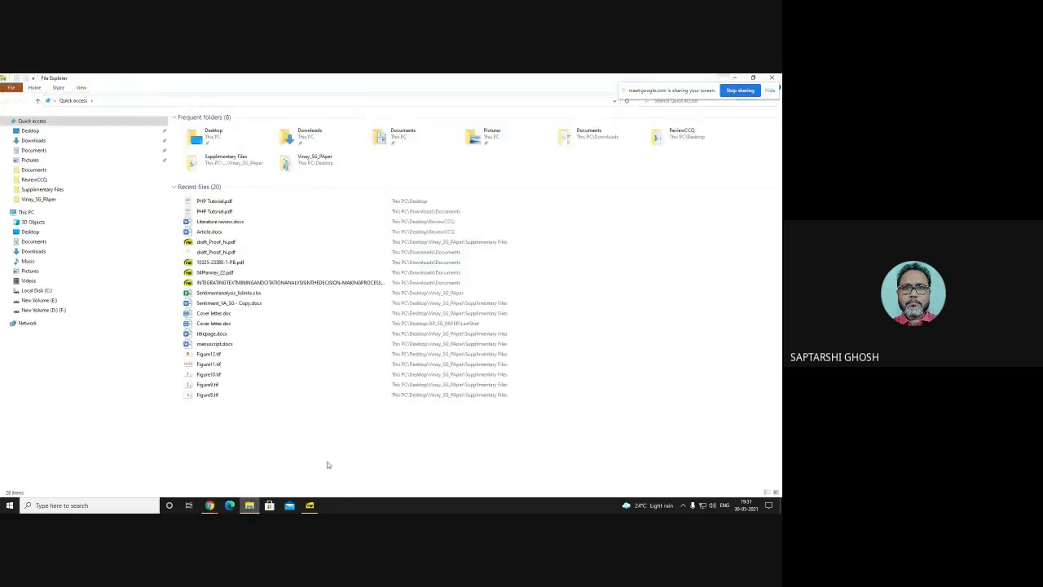
click(37, 290)
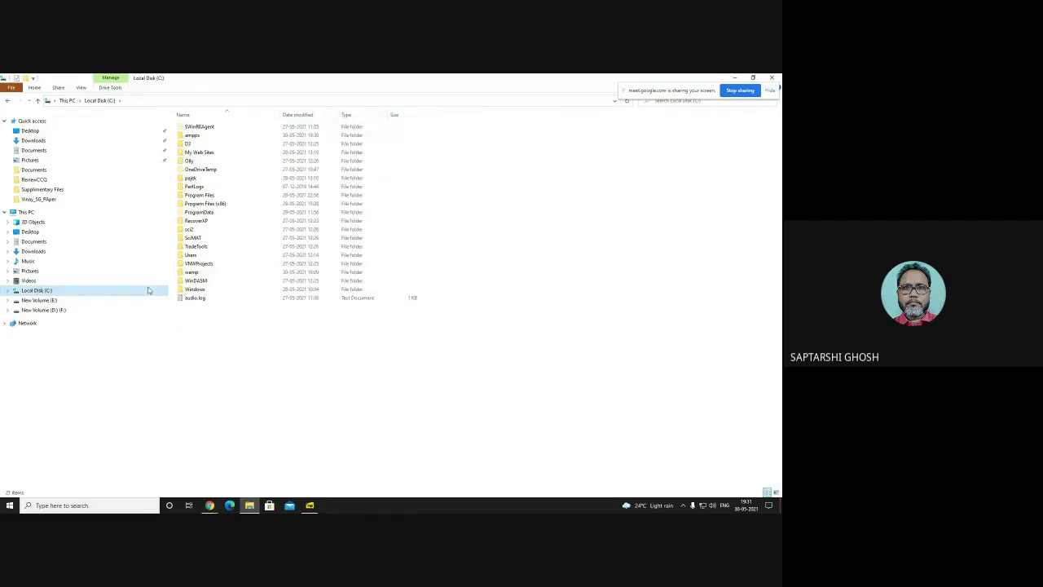
double_click(196, 290)
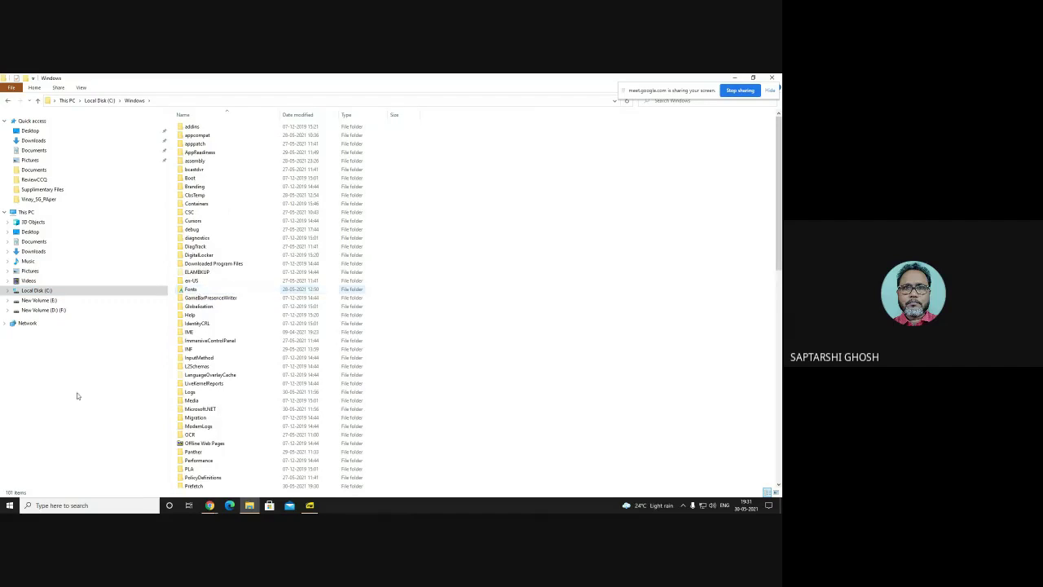
scroll(781, 259, down, 9)
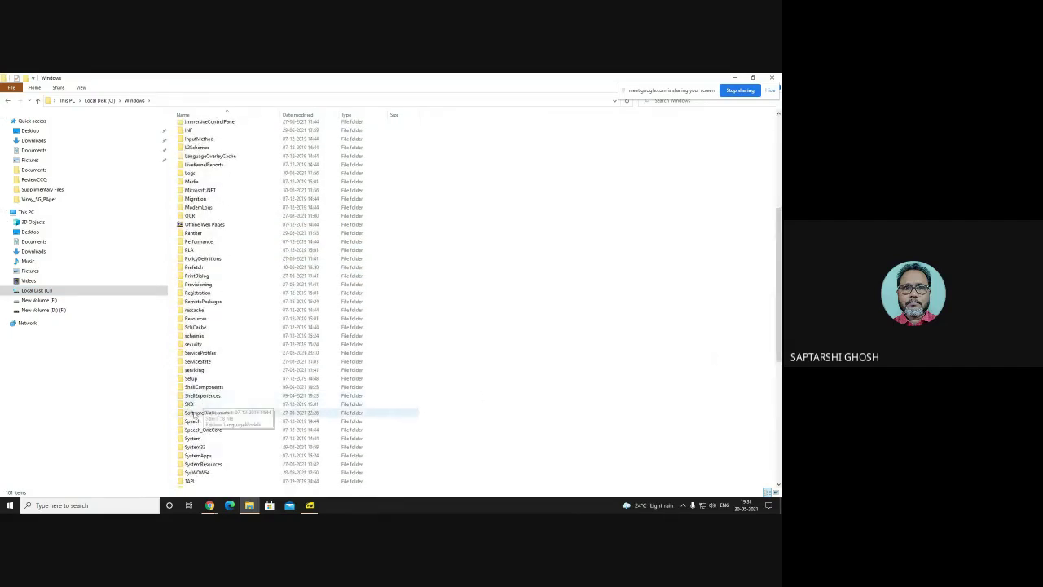
double_click(203, 451)
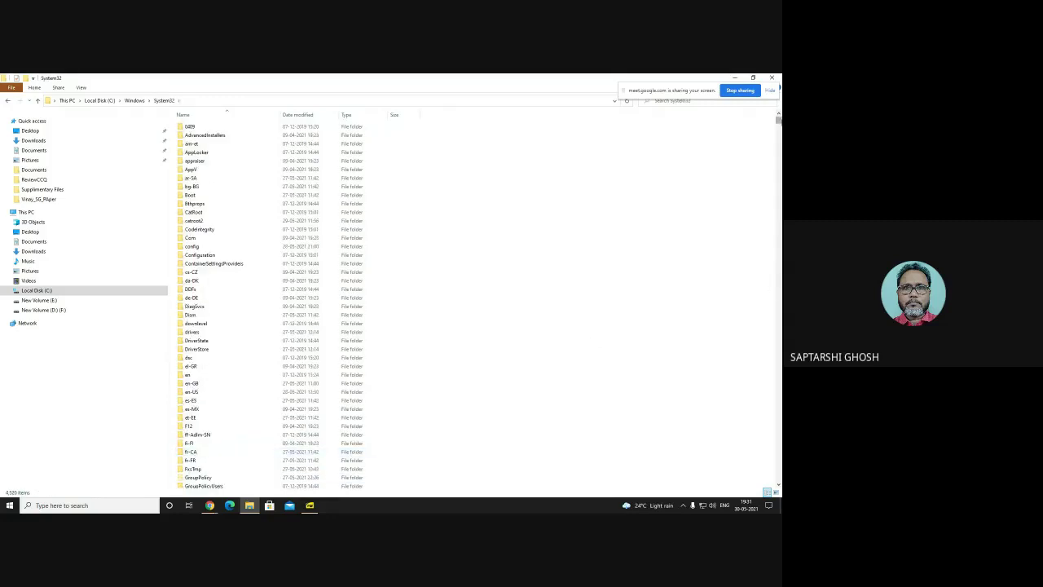
mouse_move(778, 119)
mouse_down()
mouse_move(778, 273)
mouse_move(778, 240)
mouse_up()
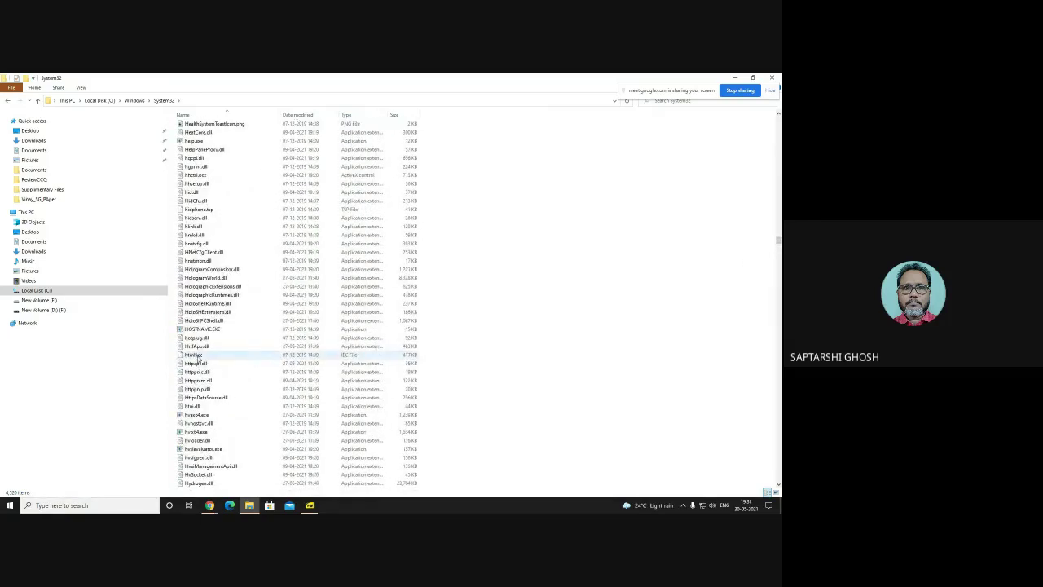
click(197, 356)
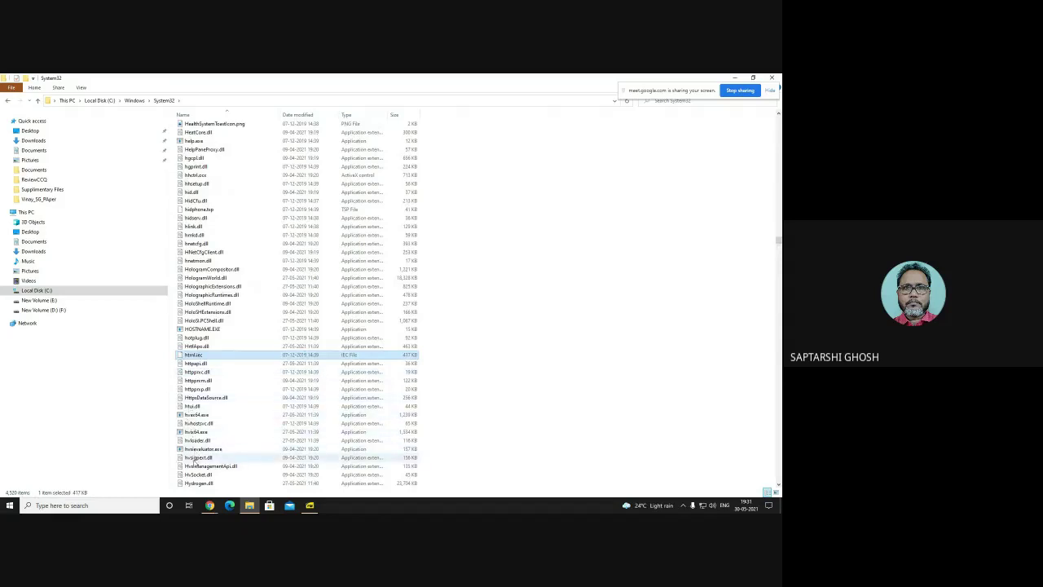
click(210, 467)
key(Down)
key(Down)
key(Down)
key(Down)
key(Down)
key(Down)
key(Down)
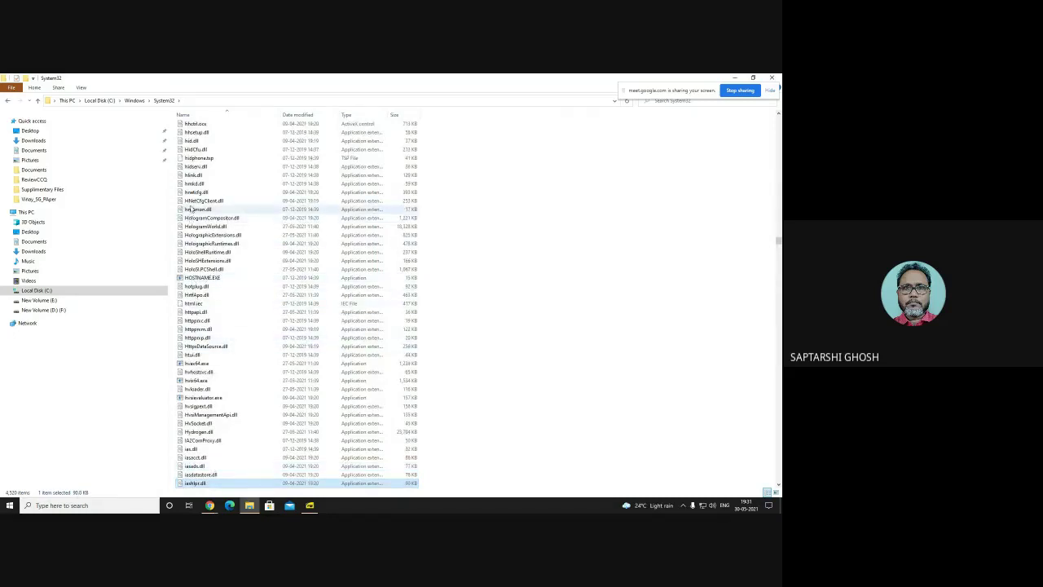
- Return to the Windows folder, peek into the System folder, and go back up
scroll(777, 238, up, 7)
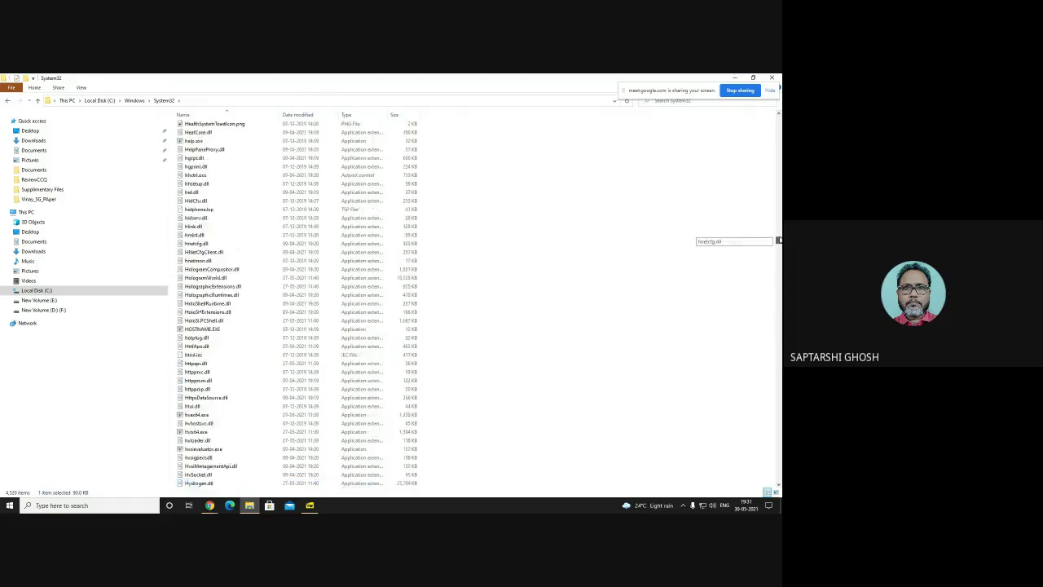
click(147, 100)
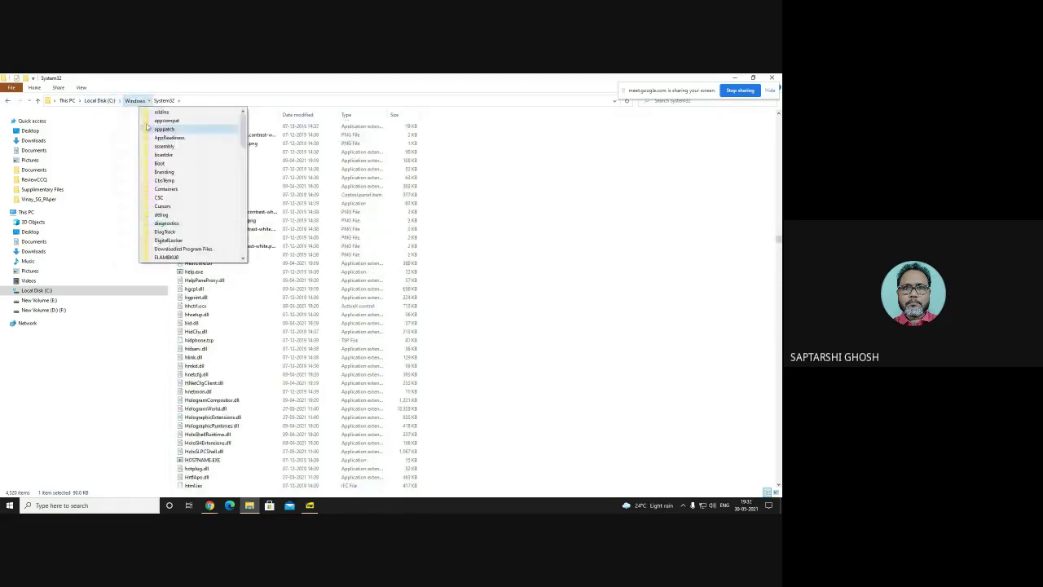
click(134, 101)
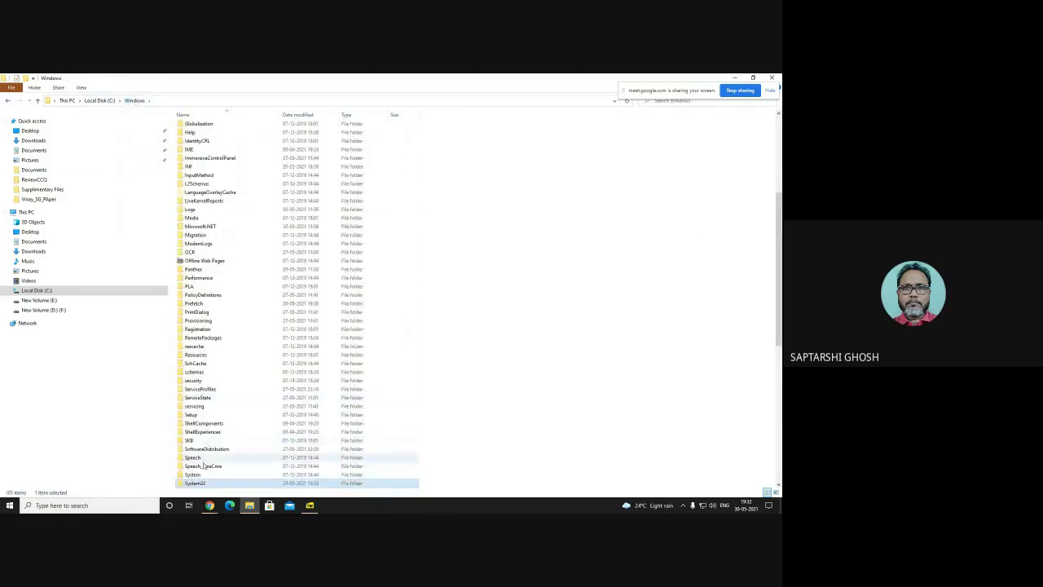
double_click(193, 475)
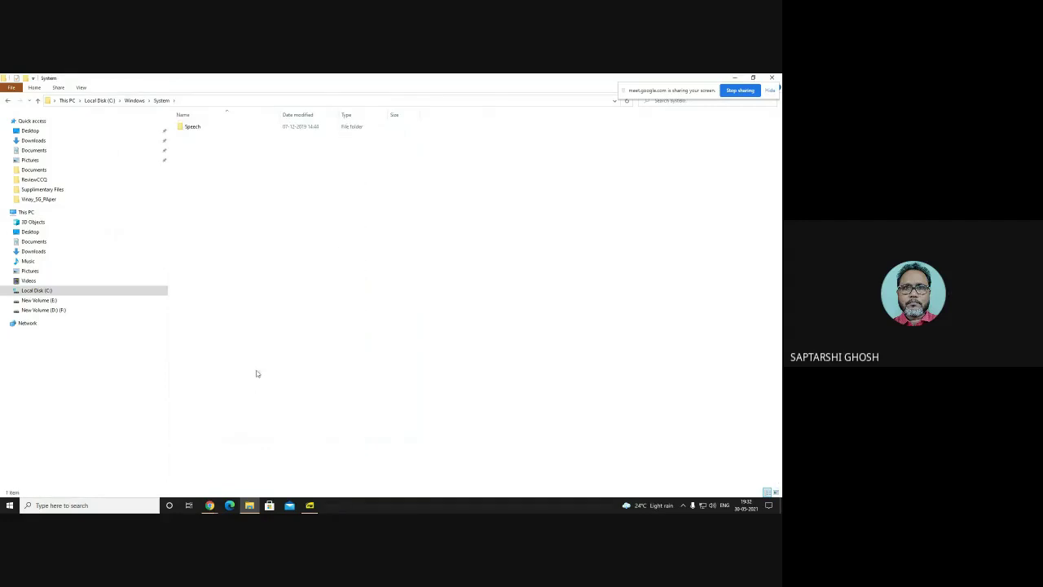
click(135, 100)
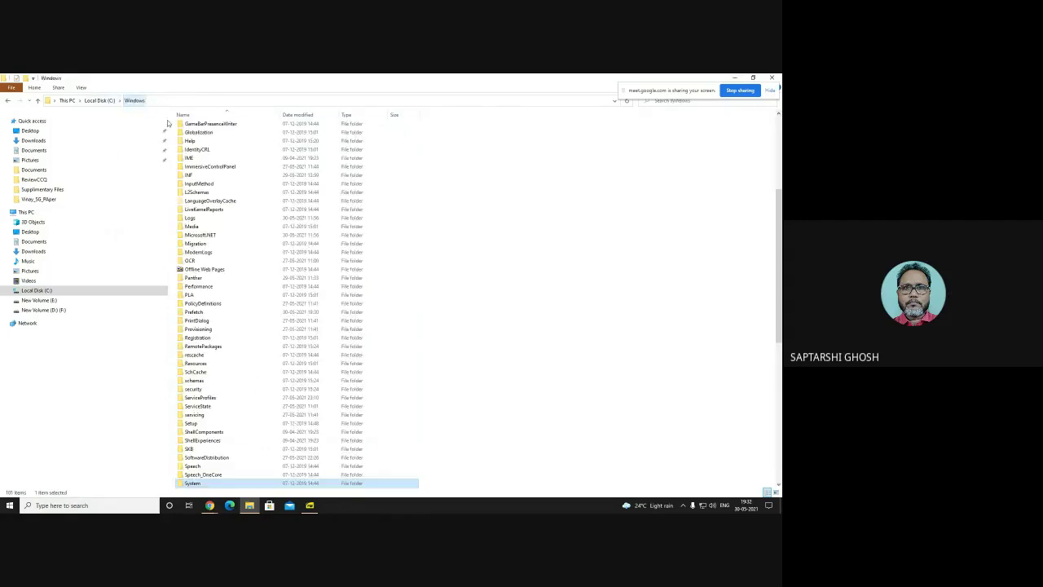
- Search the Windows folder for host and select the 824-byte hosts file in the results
click(663, 102)
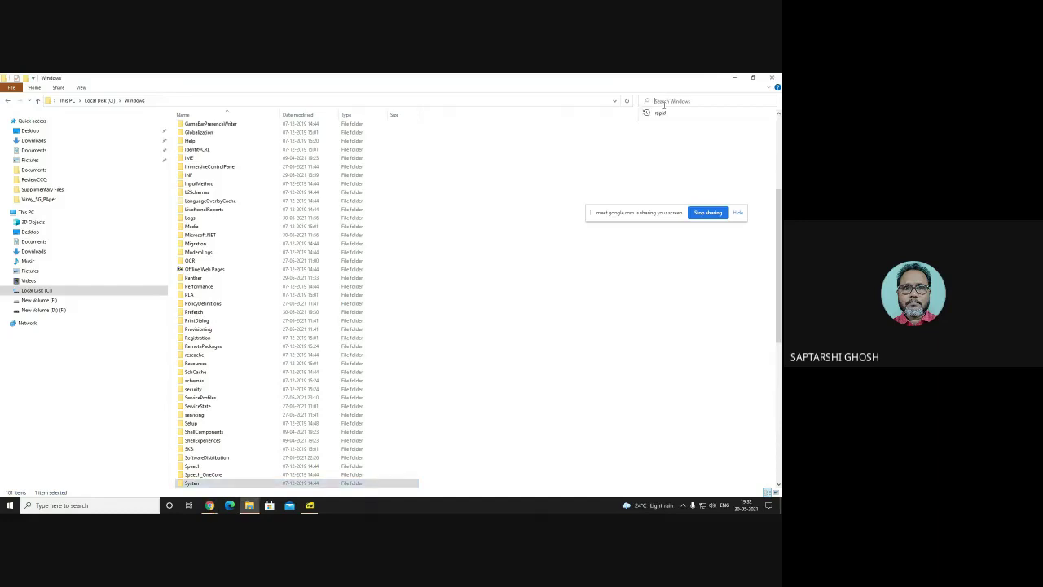
text(he)
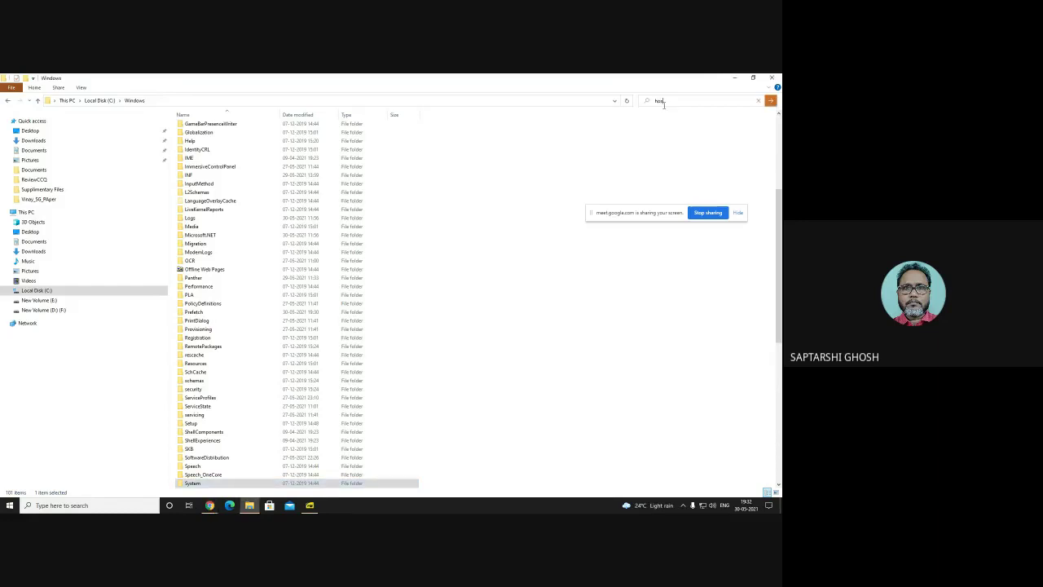
text(st)
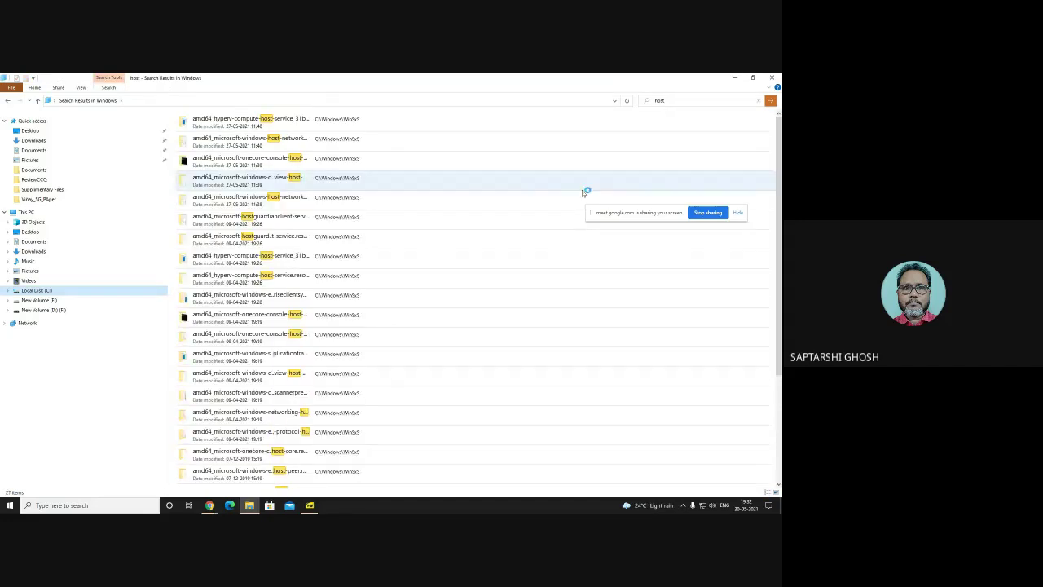
scroll(472, 302, down, 10)
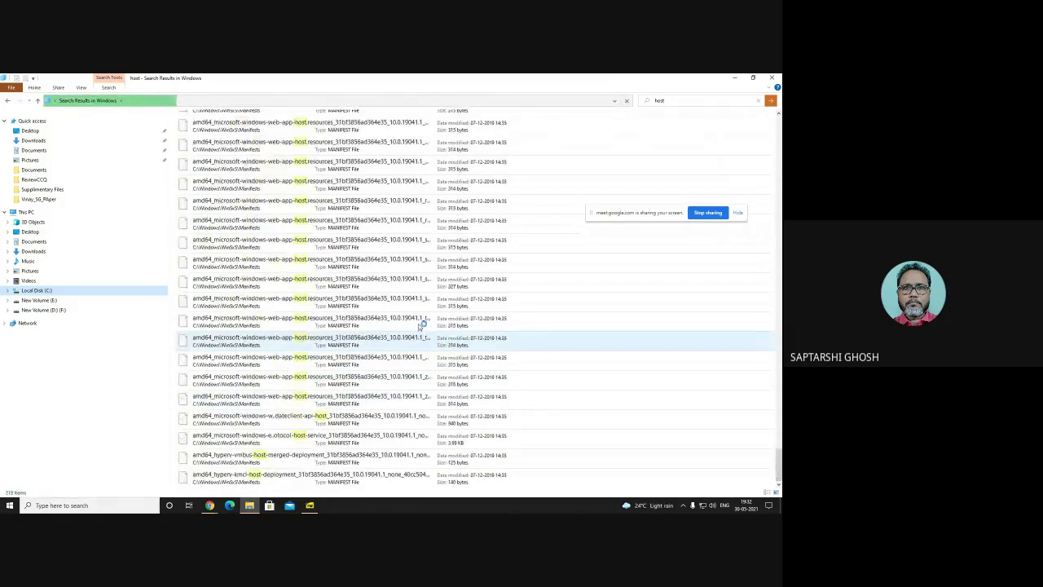
click(81, 87)
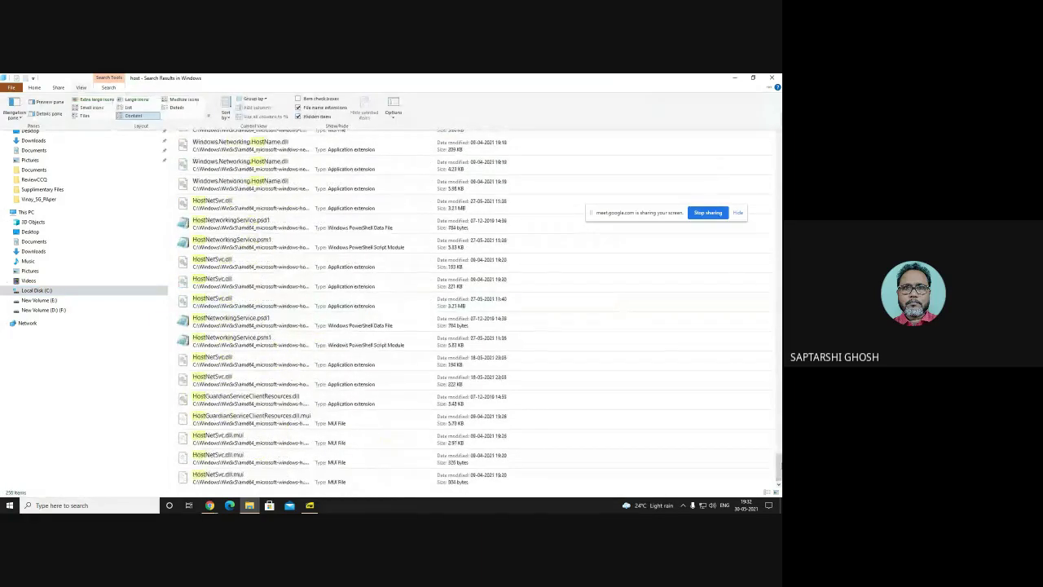
key(Escape)
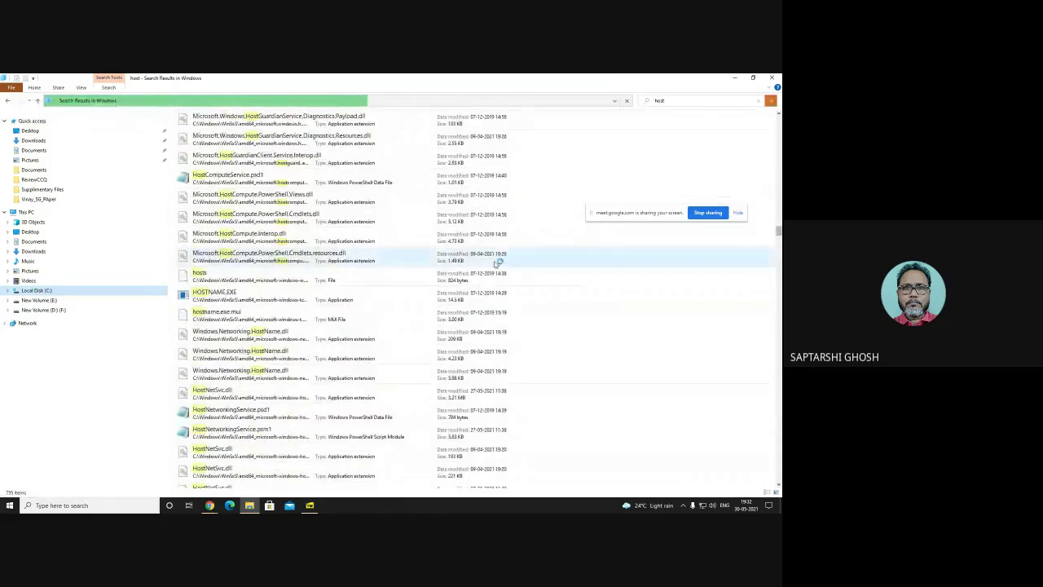
click(255, 280)
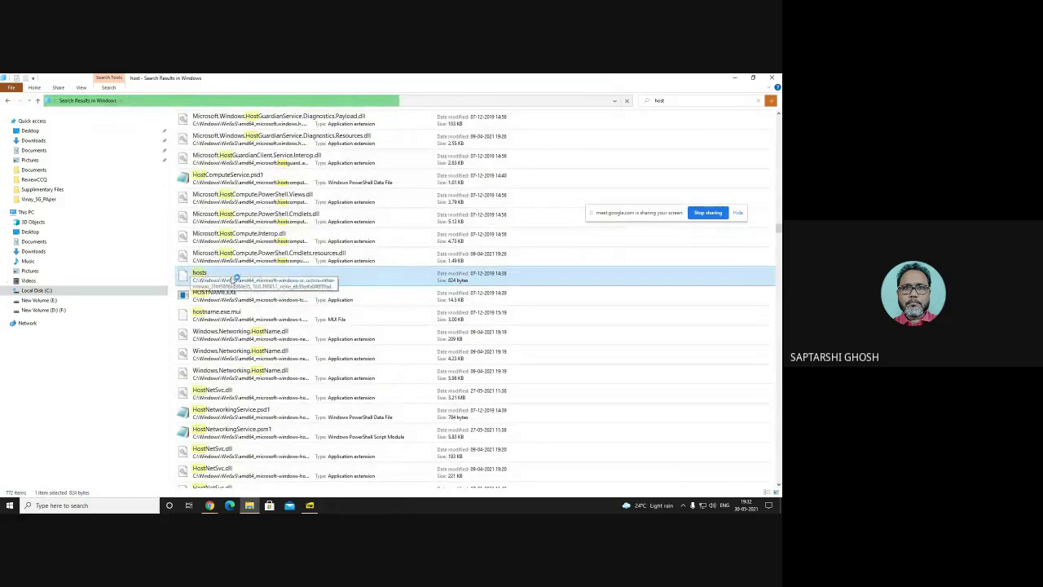
- Open the hosts file with Notepad, close the Explorer search window and position Notepad
right_click(236, 280)
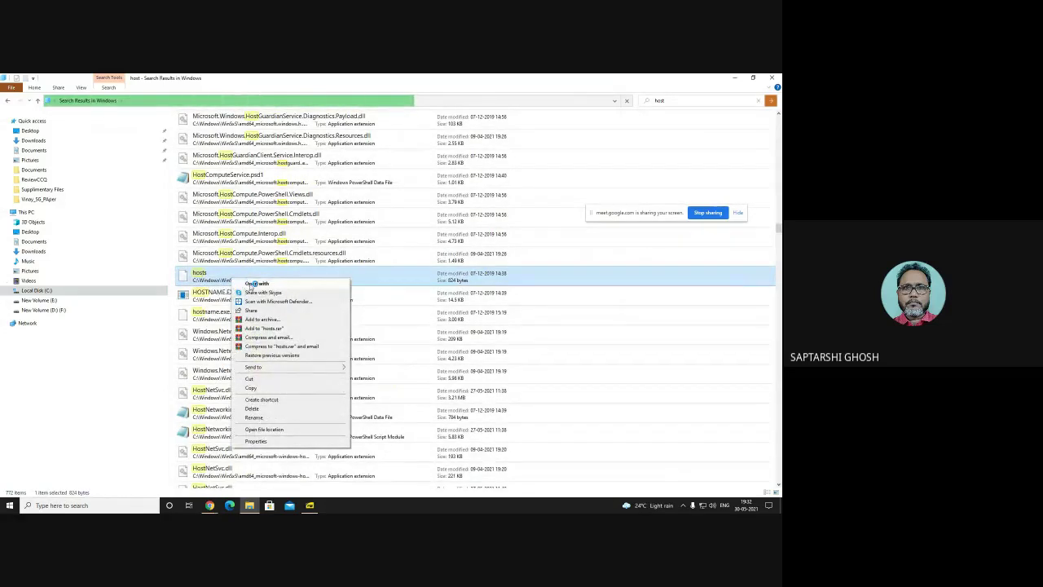
click(257, 283)
click(367, 234)
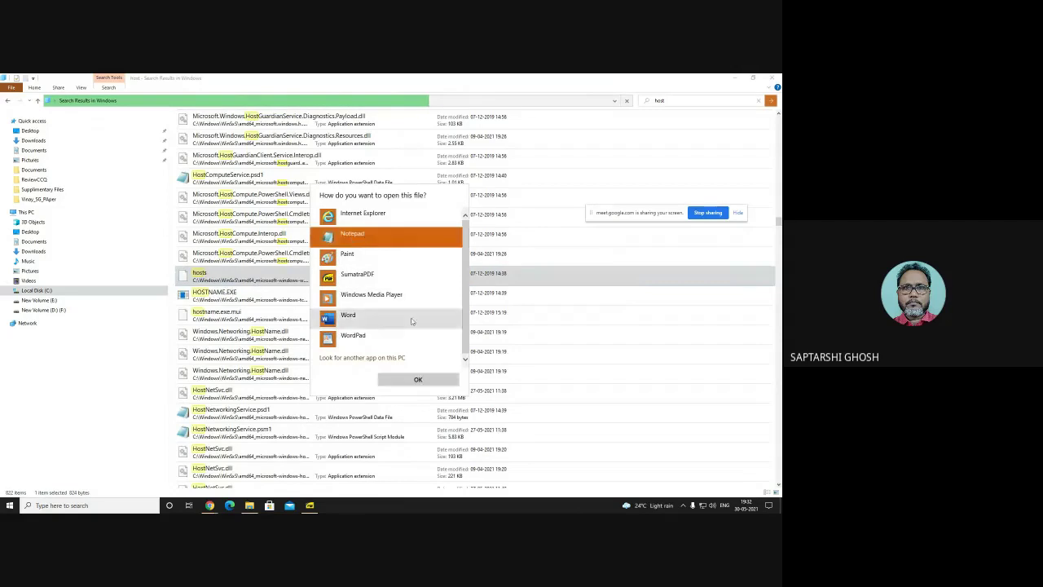
click(423, 379)
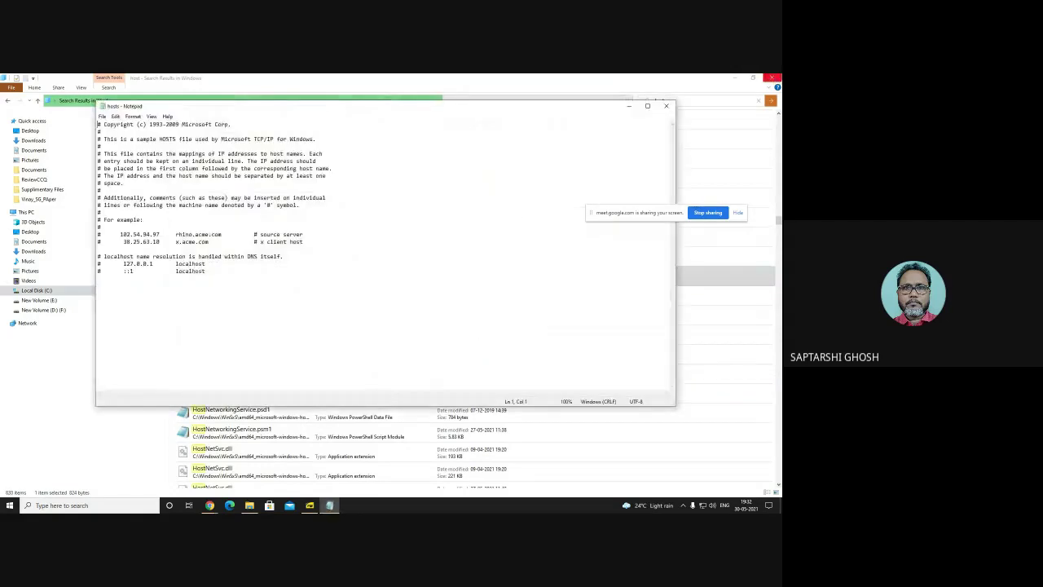
click(771, 78)
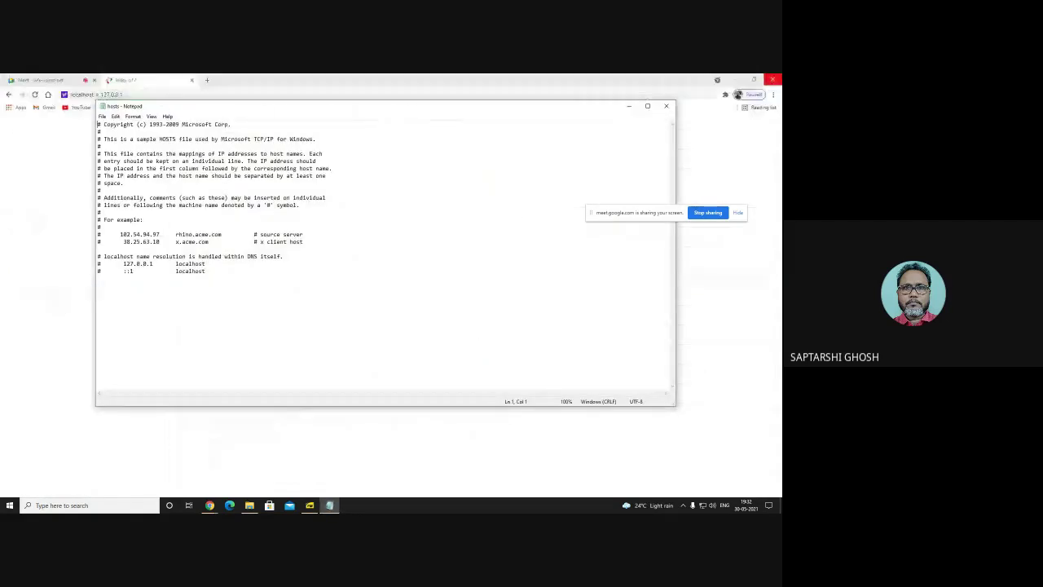
drag(552, 108, 567, 133)
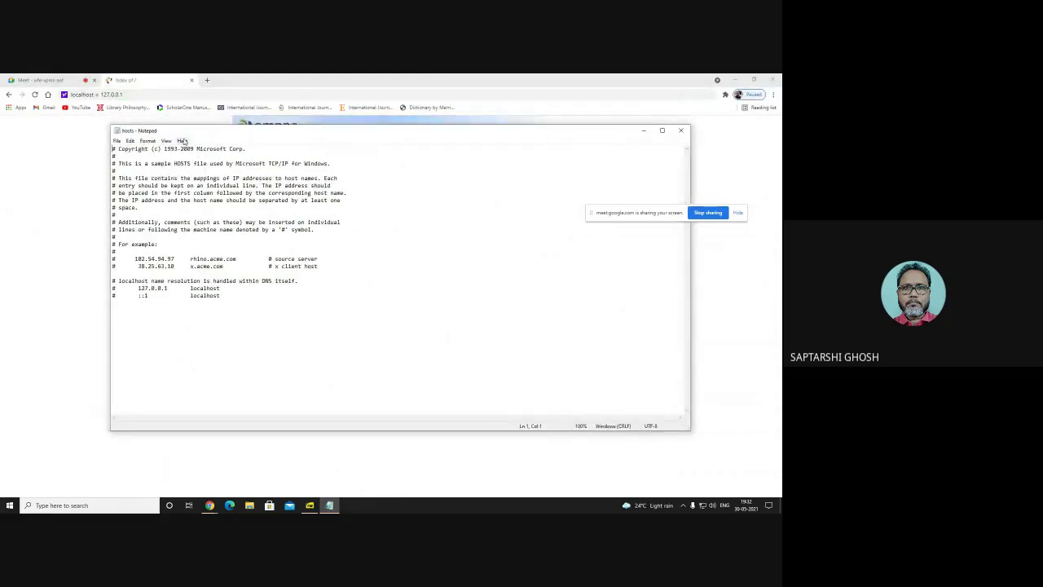
drag(198, 133, 170, 105)
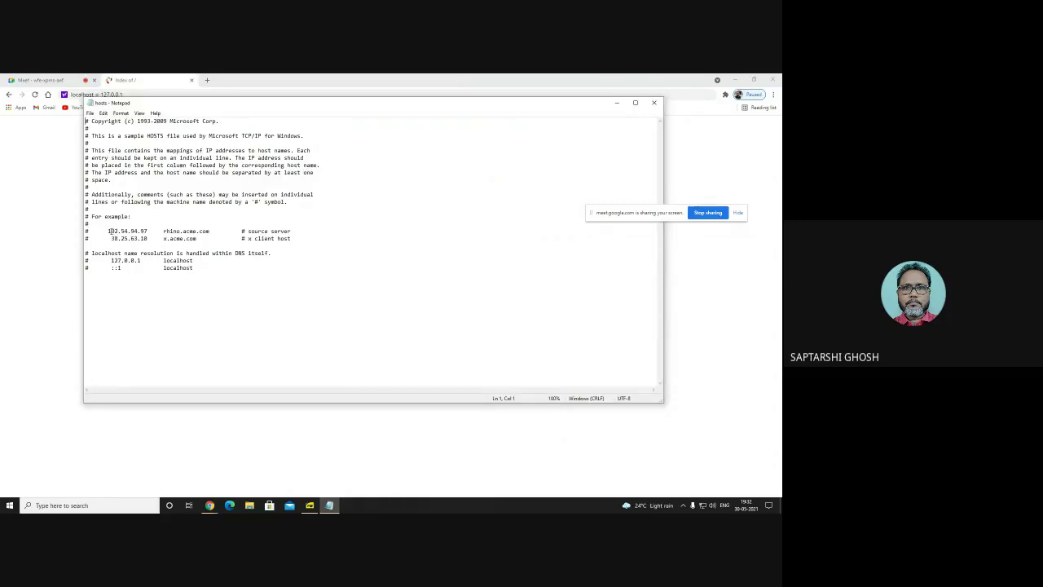
- Highlight the example IP 102.54.94.97 and the 127.0.0.1 localhost address in hosts
drag(109, 230, 210, 230)
click(190, 231)
drag(111, 260, 142, 260)
click(113, 260)
click(124, 260)
drag(141, 260, 112, 260)
- Close the hosts file and load plain localhost in Chrome to show the AMPPS directory listing
click(654, 103)
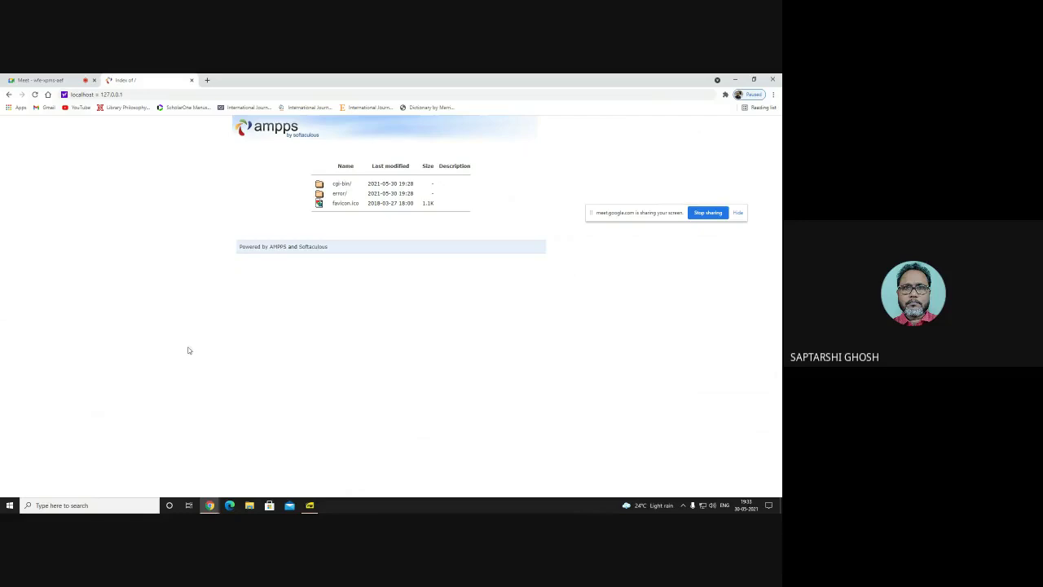
click(141, 95)
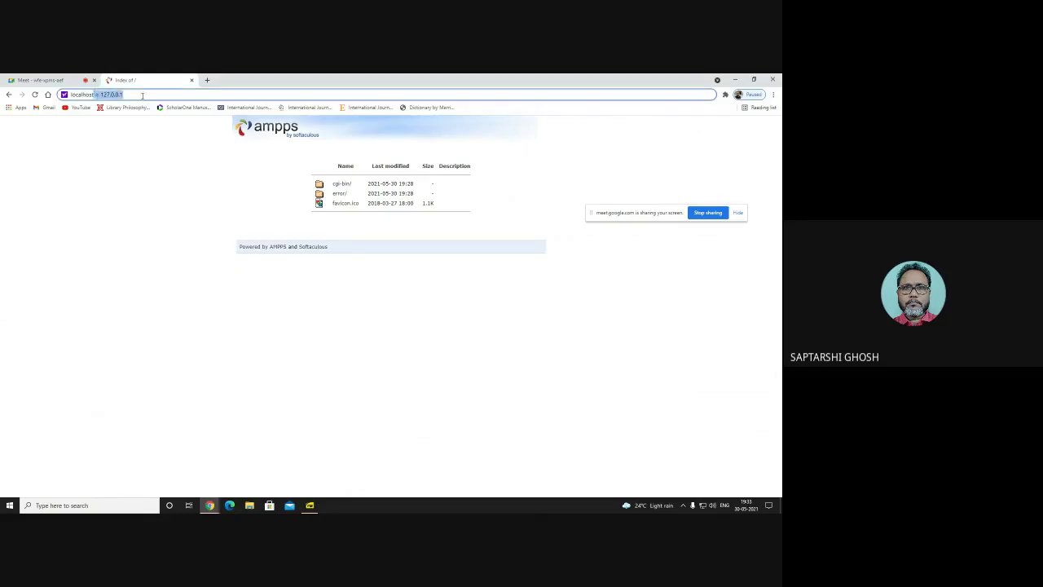
key(Return)
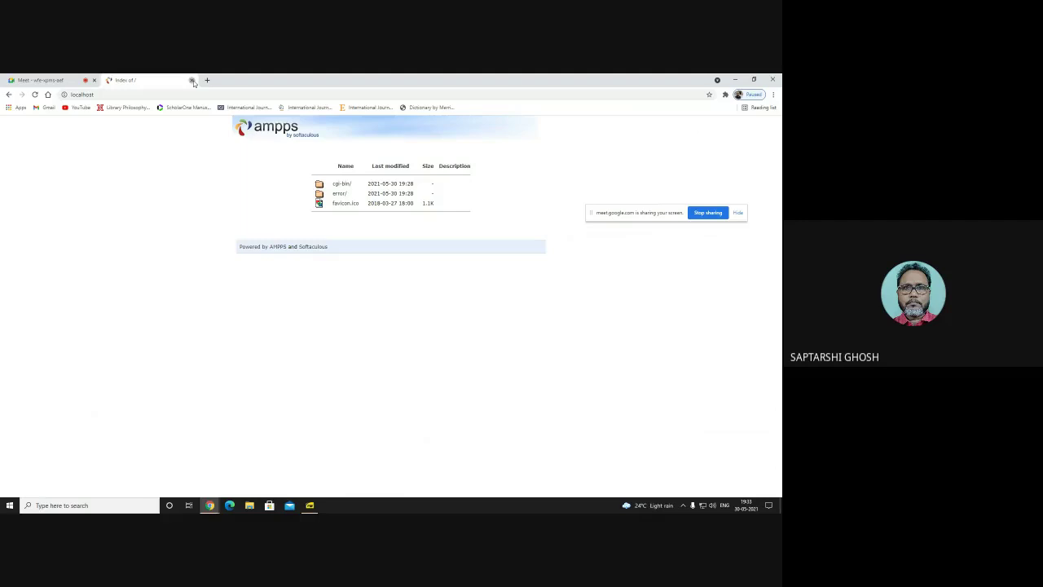
click(41, 80)
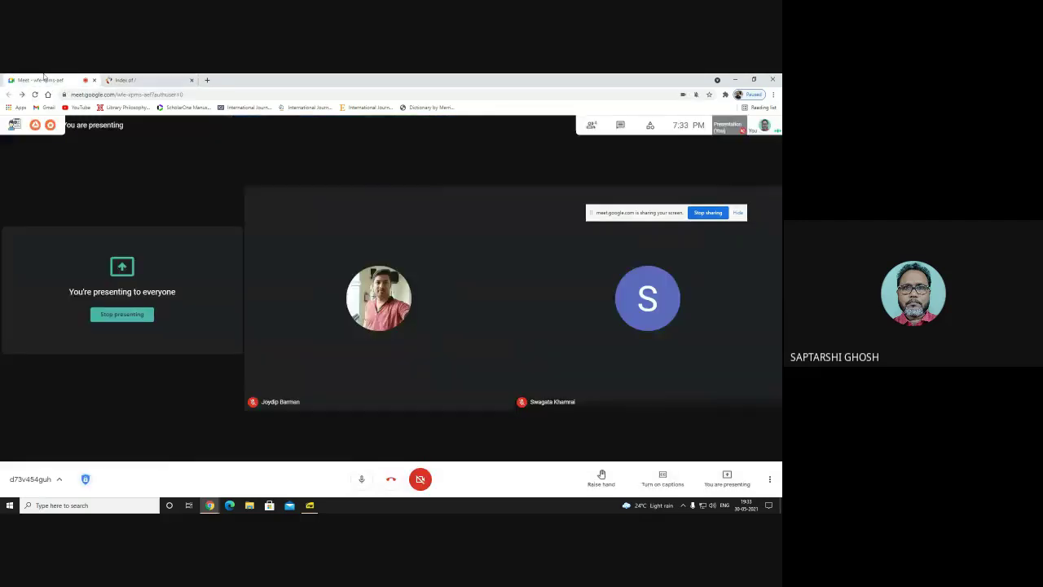
click(139, 79)
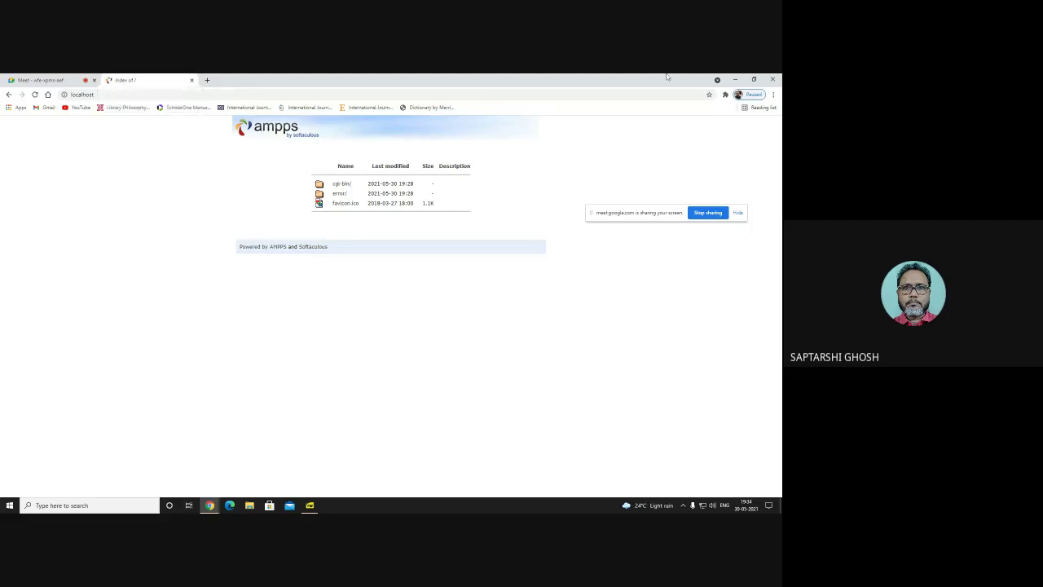
click(735, 79)
key(super+e)
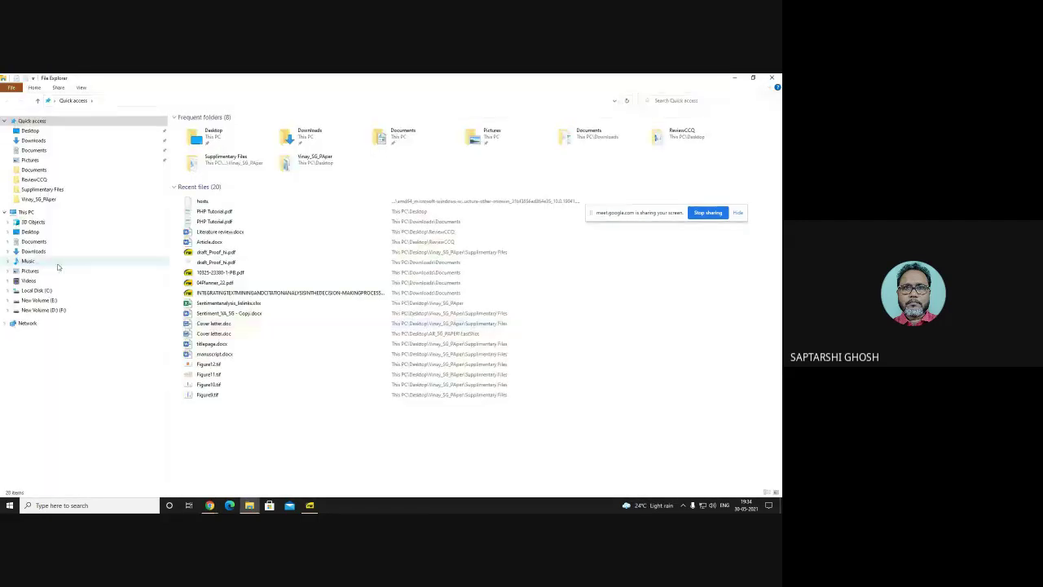
click(37, 290)
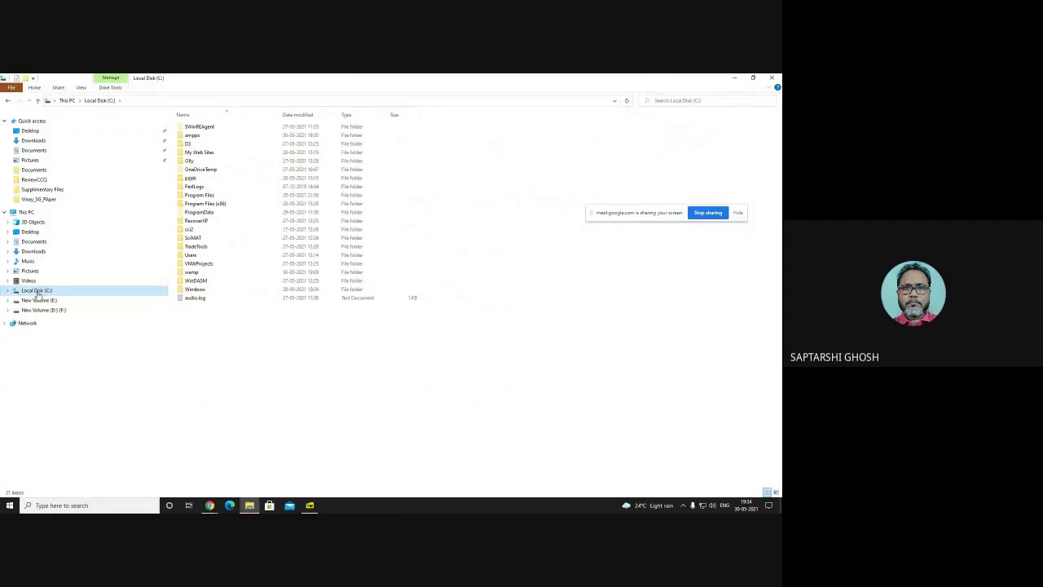
click(204, 138)
double_click(202, 137)
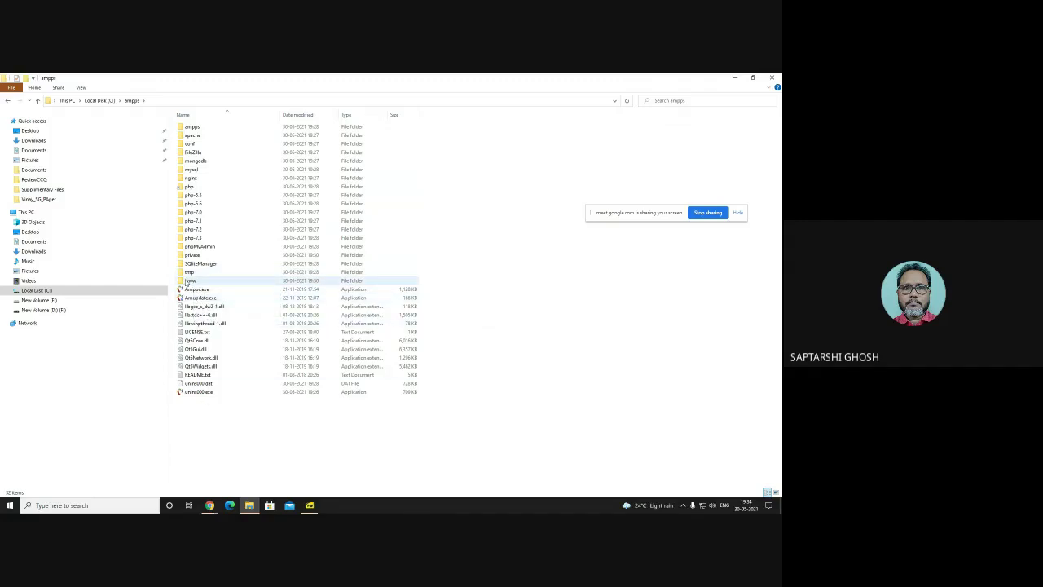
click(190, 282)
double_click(191, 282)
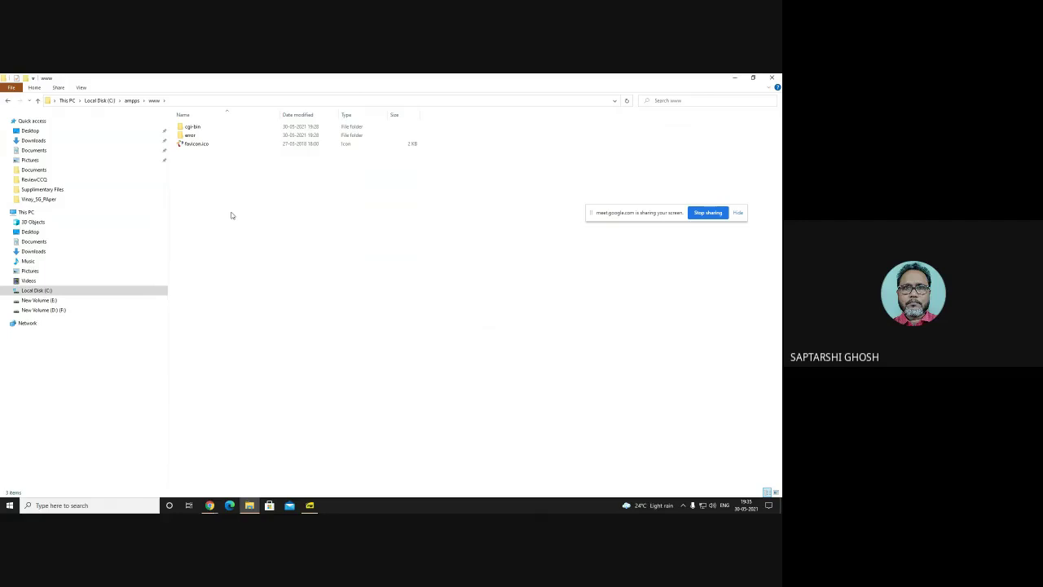
- Create a new text document in www, rename it index.html, and accept the extension change
right_click(325, 229)
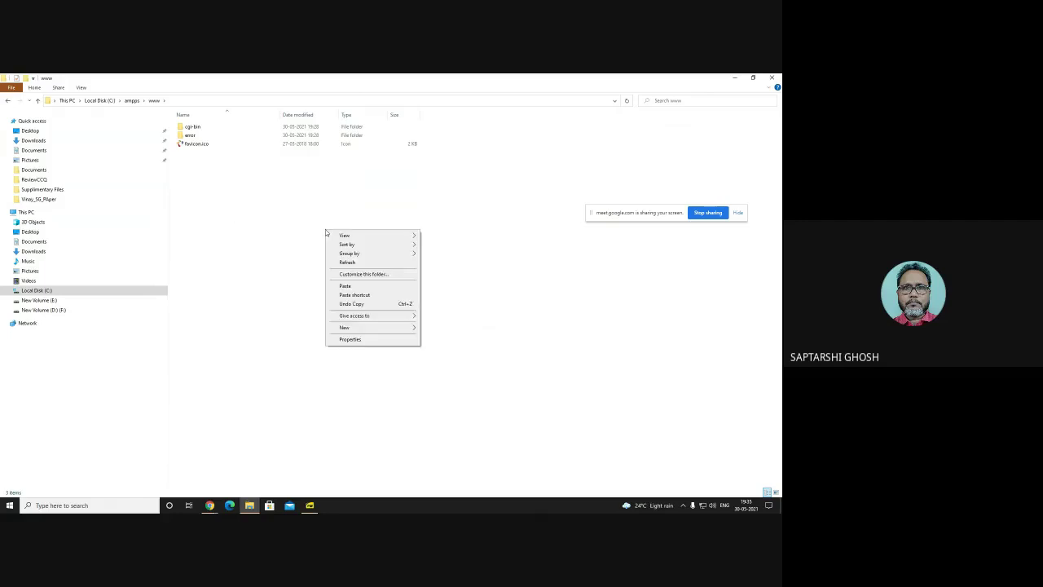
mouse_move(356, 330)
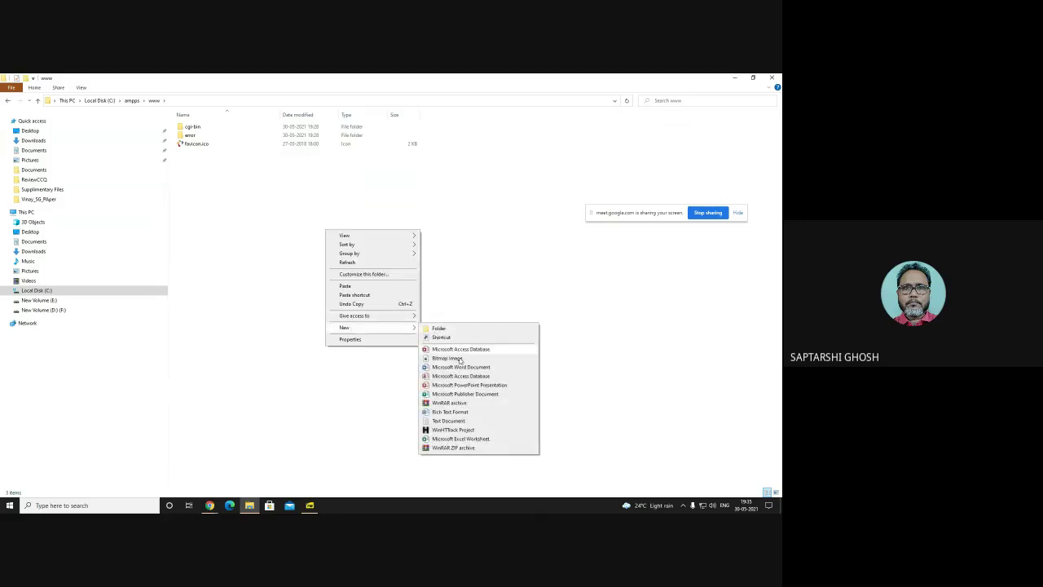
click(451, 422)
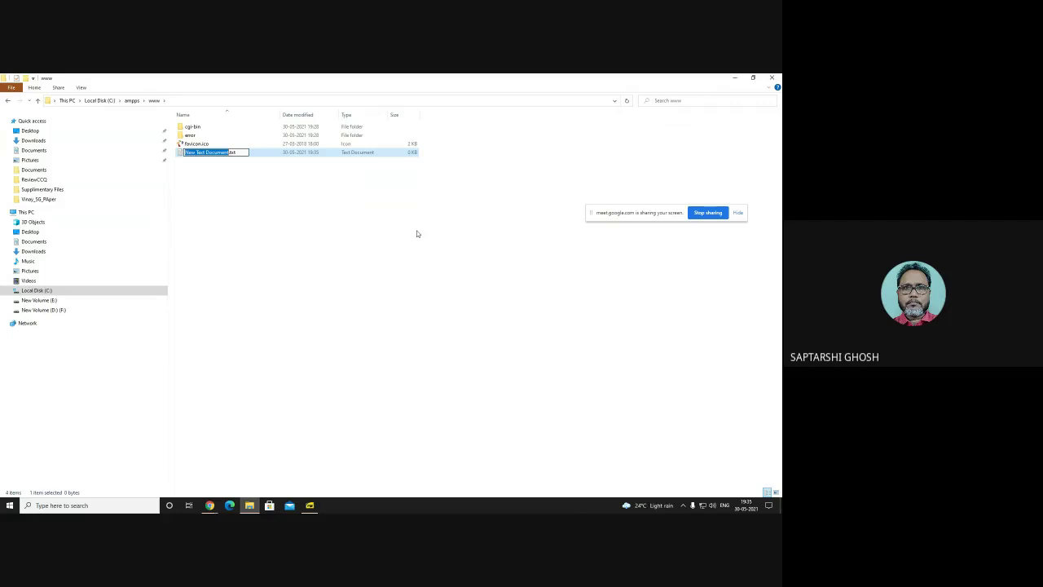
text(index)
key(BackSpace)
key(BackSpace)
text(htm)
click(214, 177)
click(432, 292)
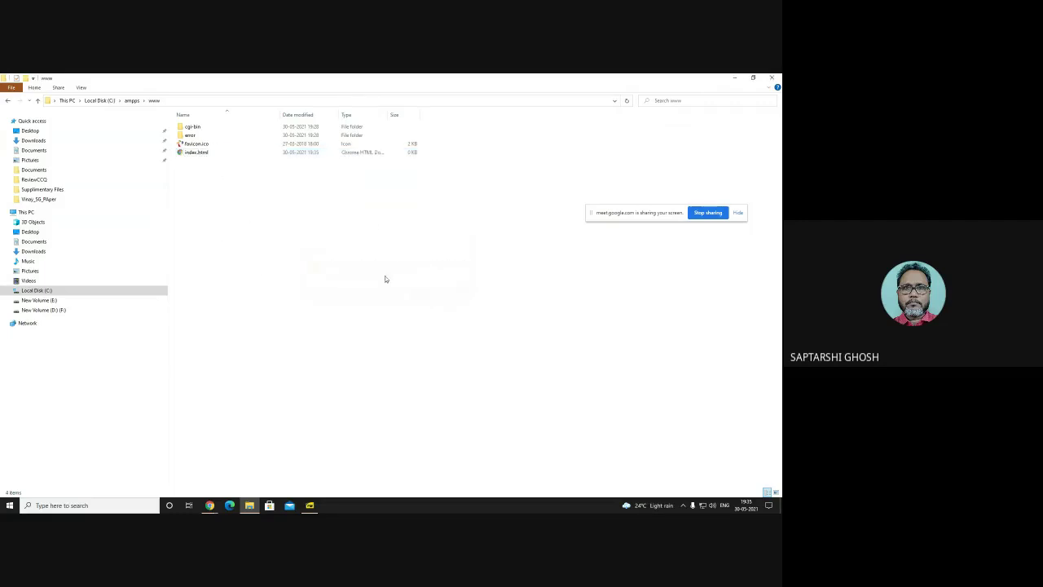
click(197, 152)
- Open index.html with Notepad, chosen from the Open with app list
right_click(193, 153)
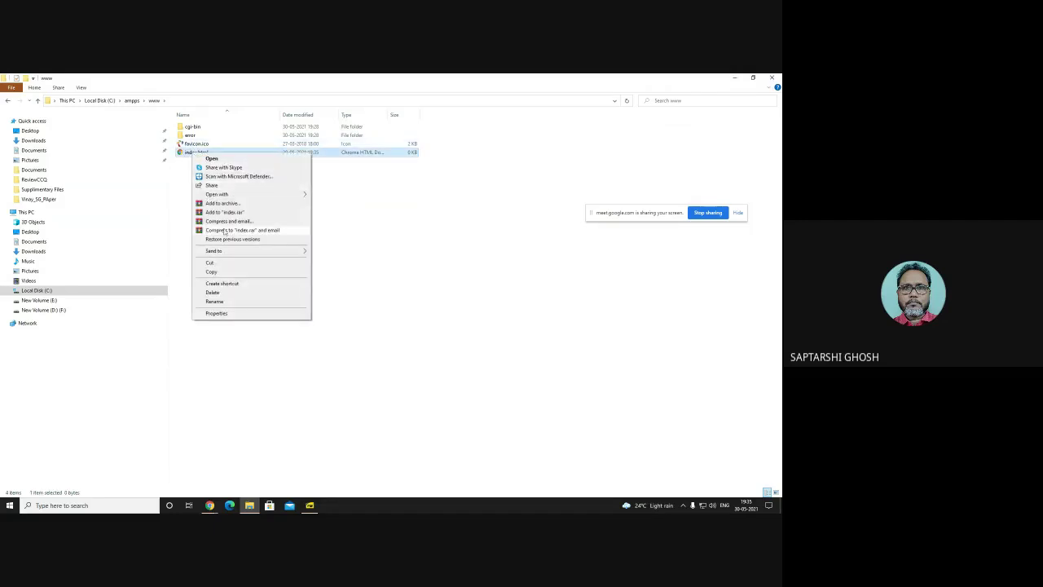
mouse_move(225, 198)
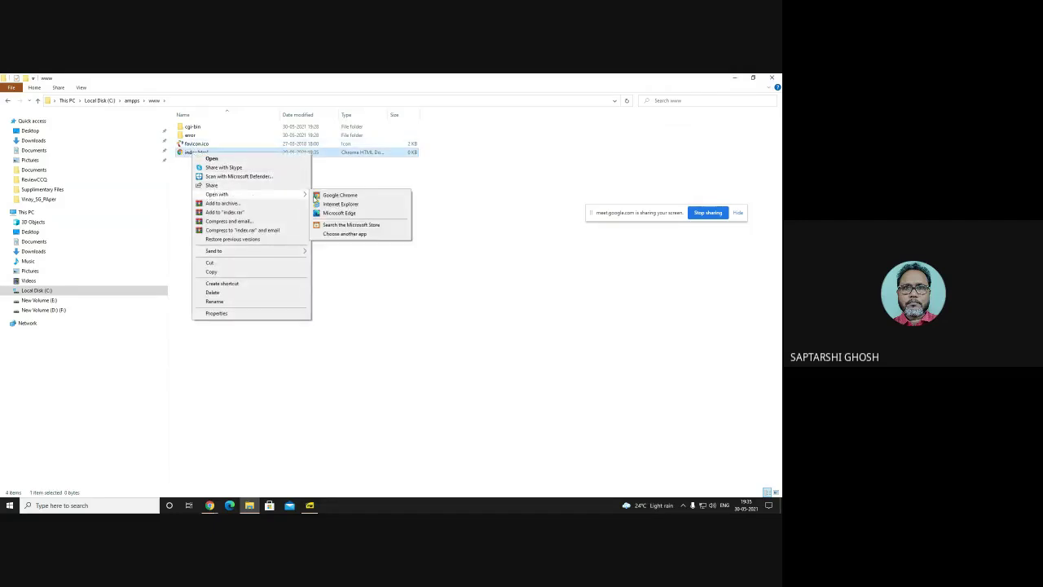
click(344, 234)
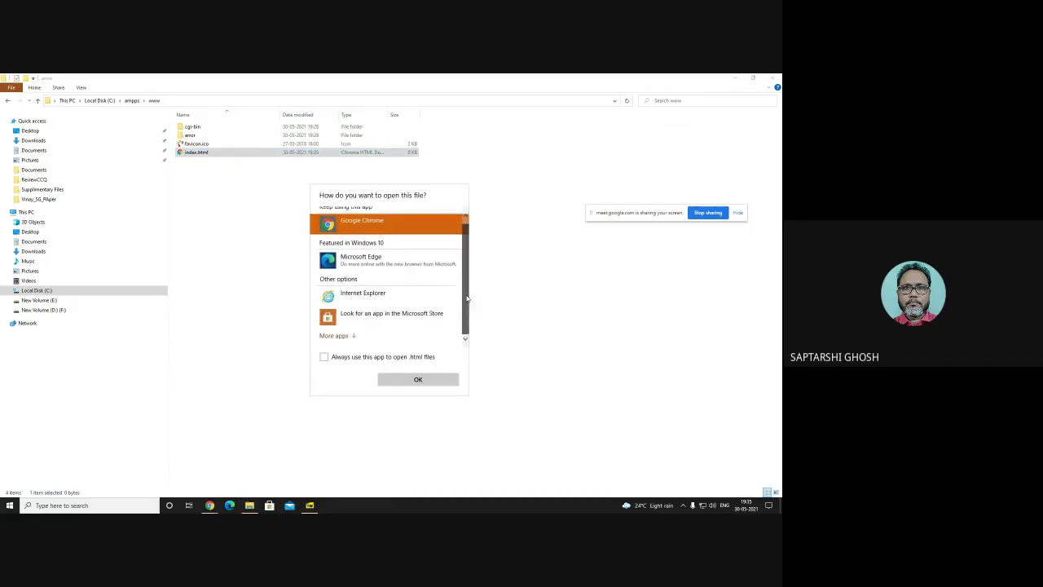
click(341, 339)
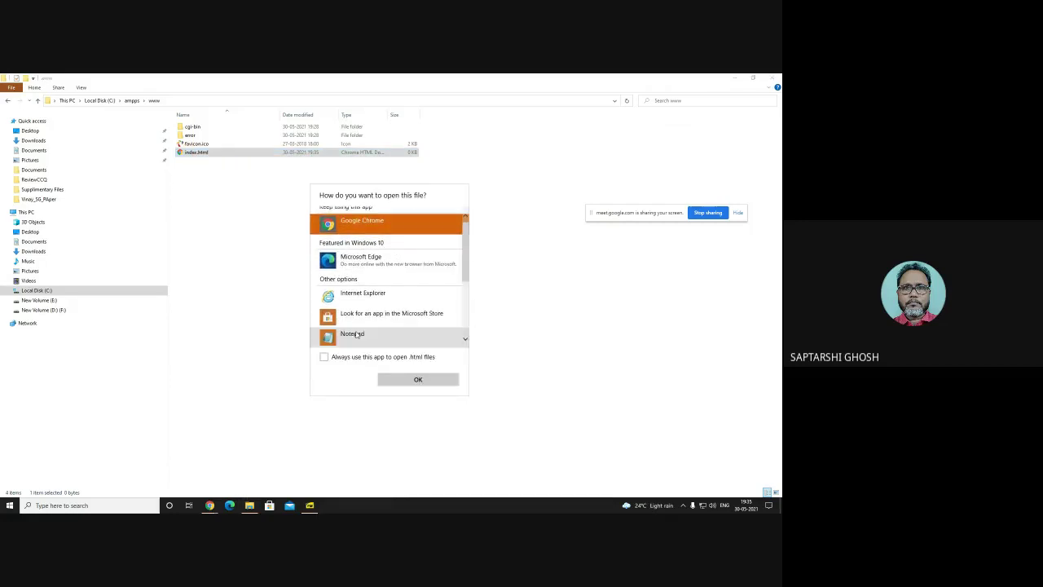
scroll(458, 273, down, 2)
double_click(363, 293)
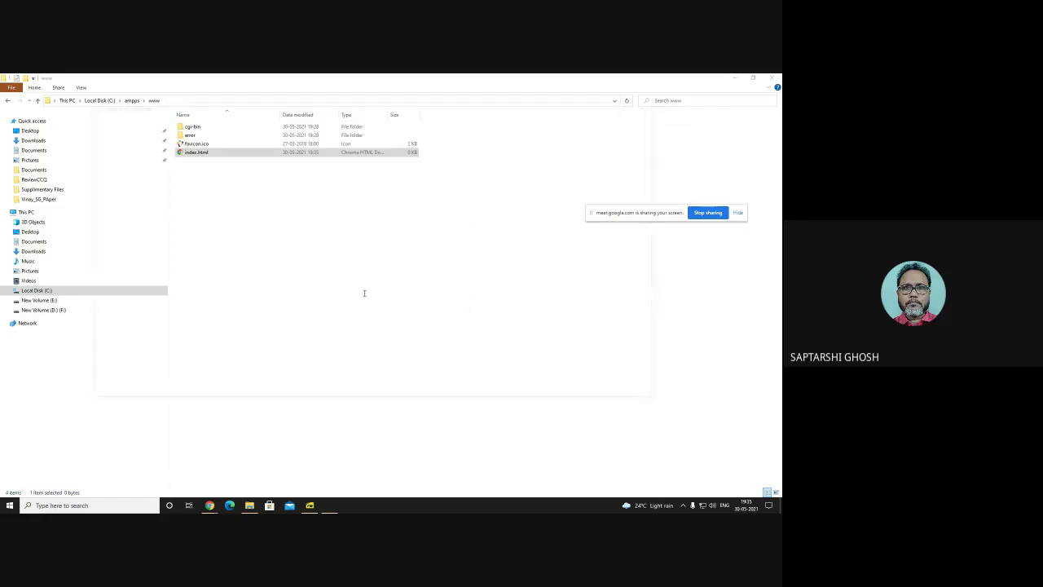
- Start the page with a head section containing the text 'This is a demo page'
drag(334, 105, 536, 216)
text(<html>)
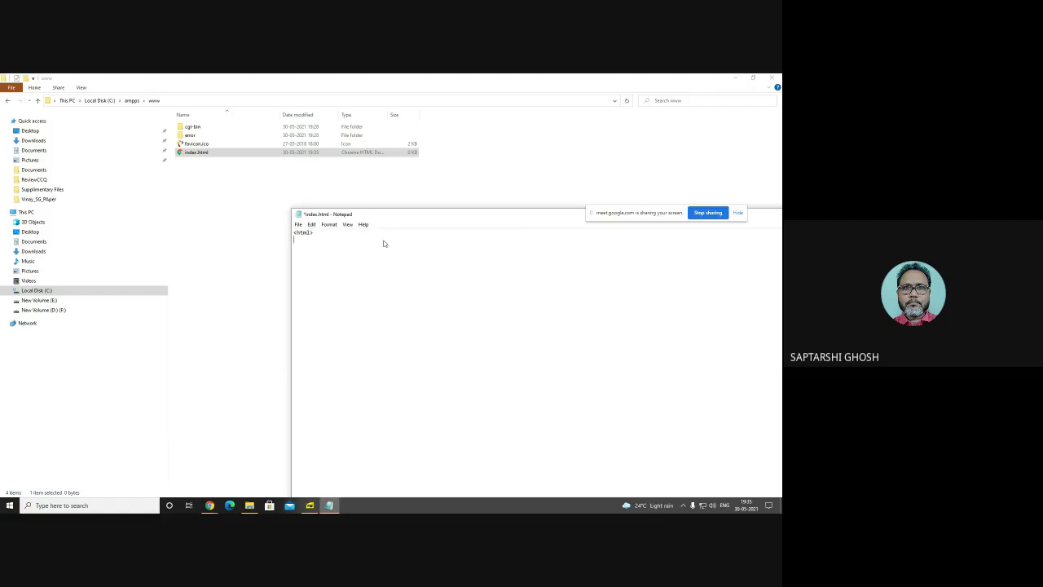
text(head>8)
key(BackSpace)
text(This is a demo page</head>)
key(Return)
key(Return)
- Wrap 'This is a demo page' in title tags and add a body with paragraph 'We are now using a local webserver'
text(<title>)
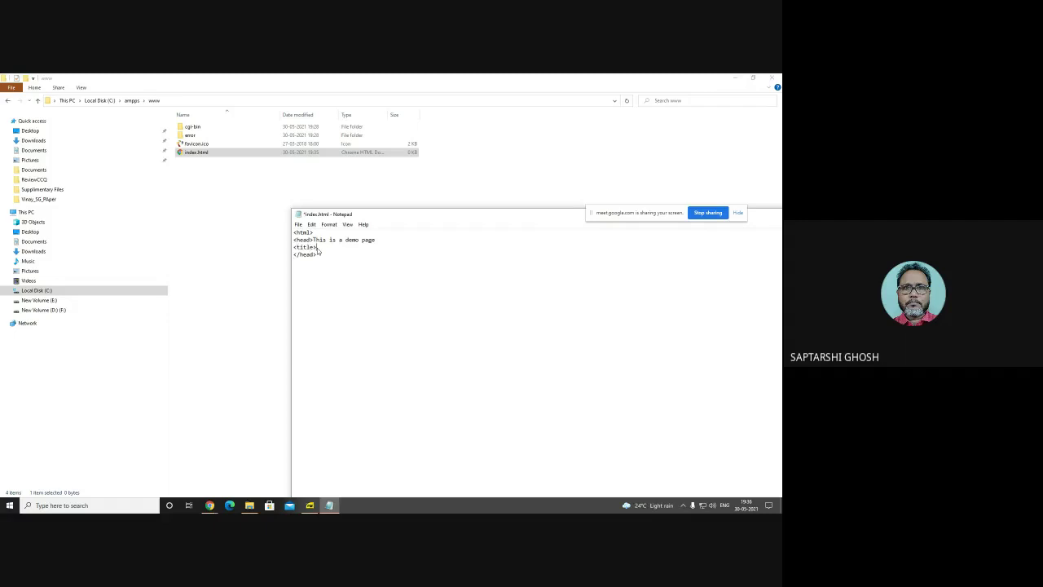
drag(313, 240, 376, 241)
key(ctrl+x)
key(ctrl+v)
text(</title)
key(Return)
text(<boo)
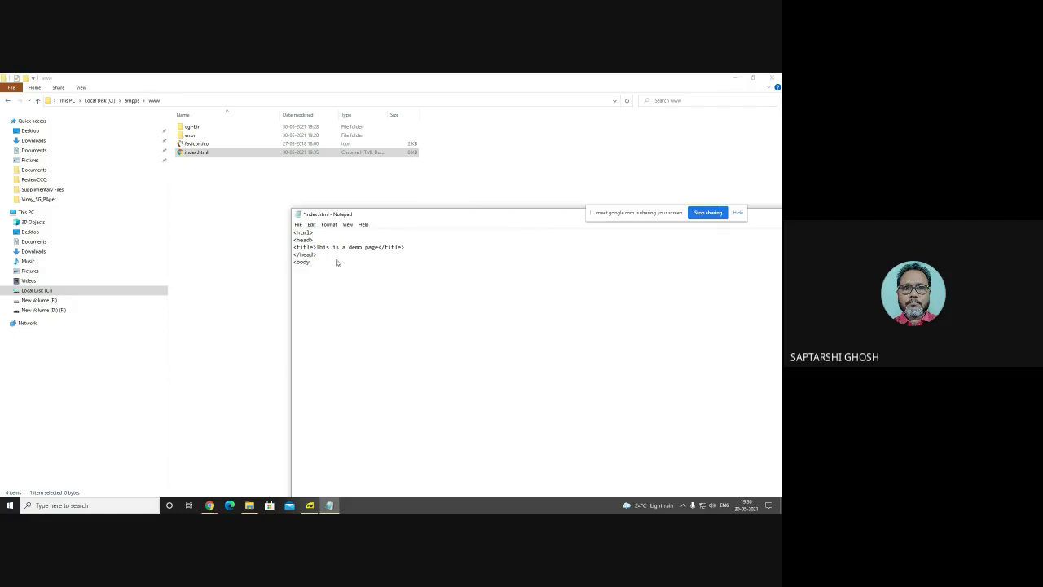
text(y>)
text(<p)
text(> We a)
text(re now)
text( using a)
text( local)
text( webserver)
text(</)
text(p)
text(>)
text(<)
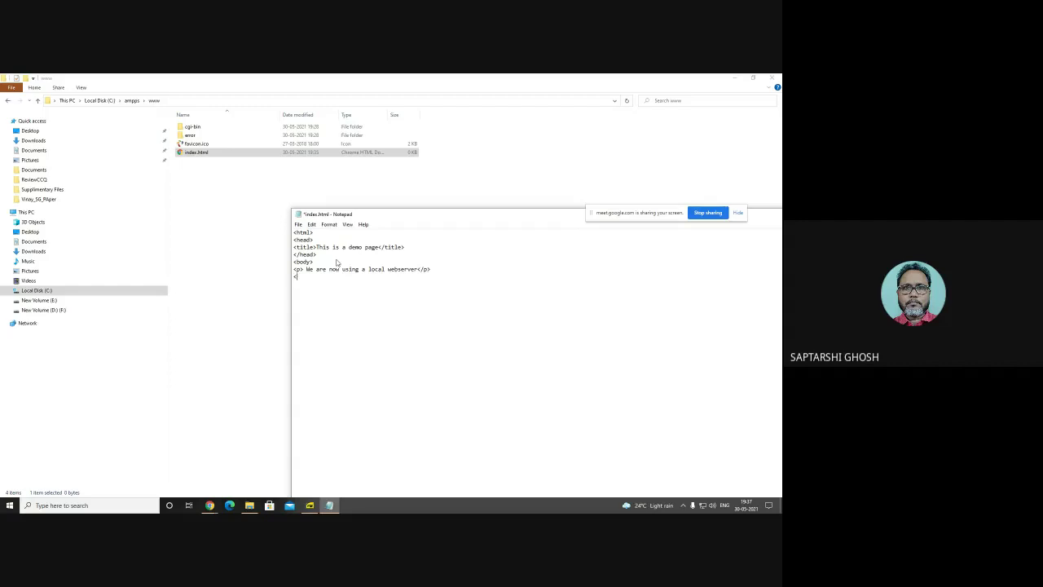
text(/body)
text(html>)
- Save index.html, close Notepad, and close the www folder window
click(298, 225)
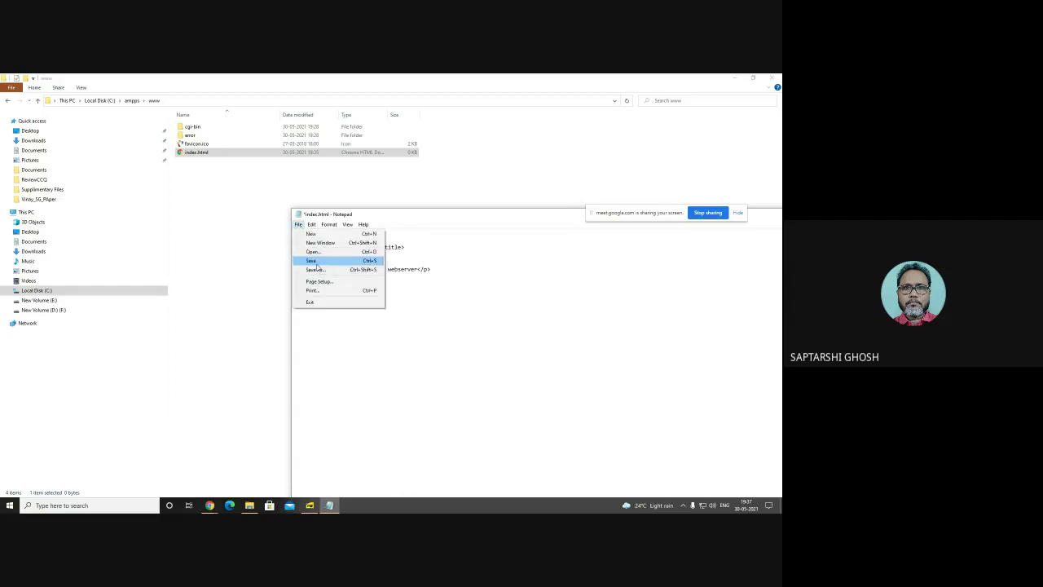
click(312, 260)
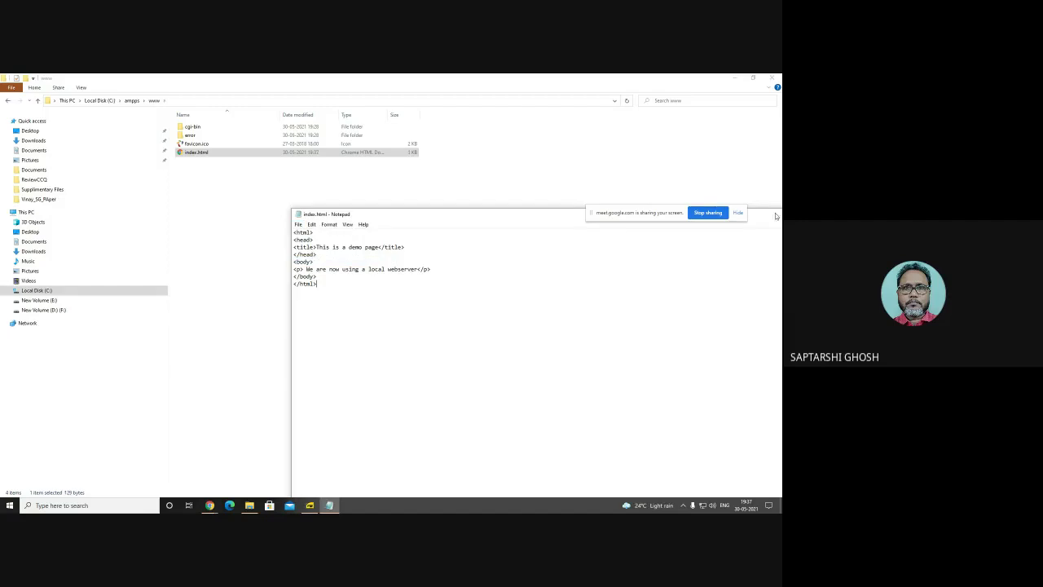
drag(777, 216, 509, 204)
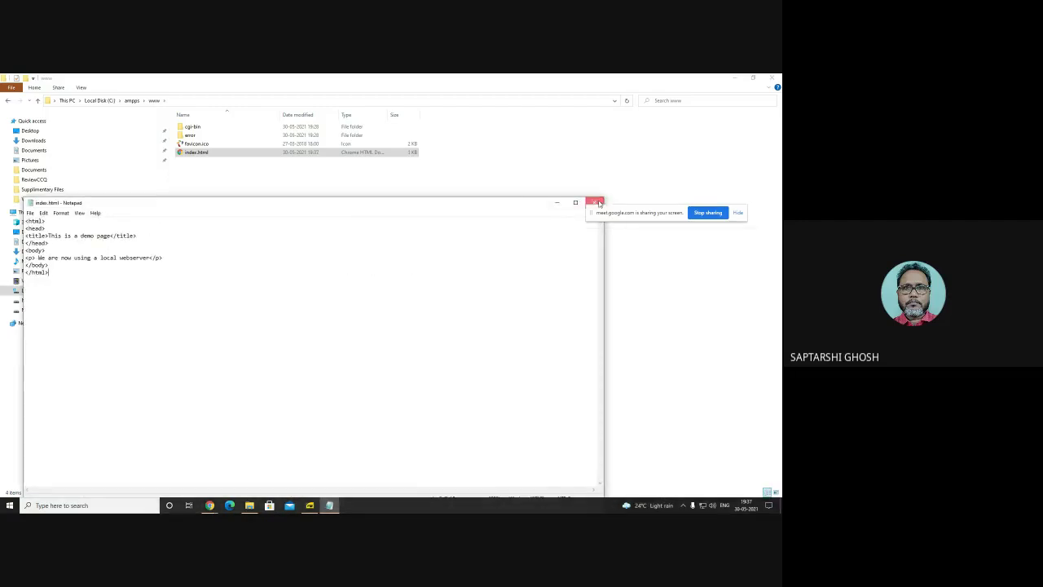
click(594, 202)
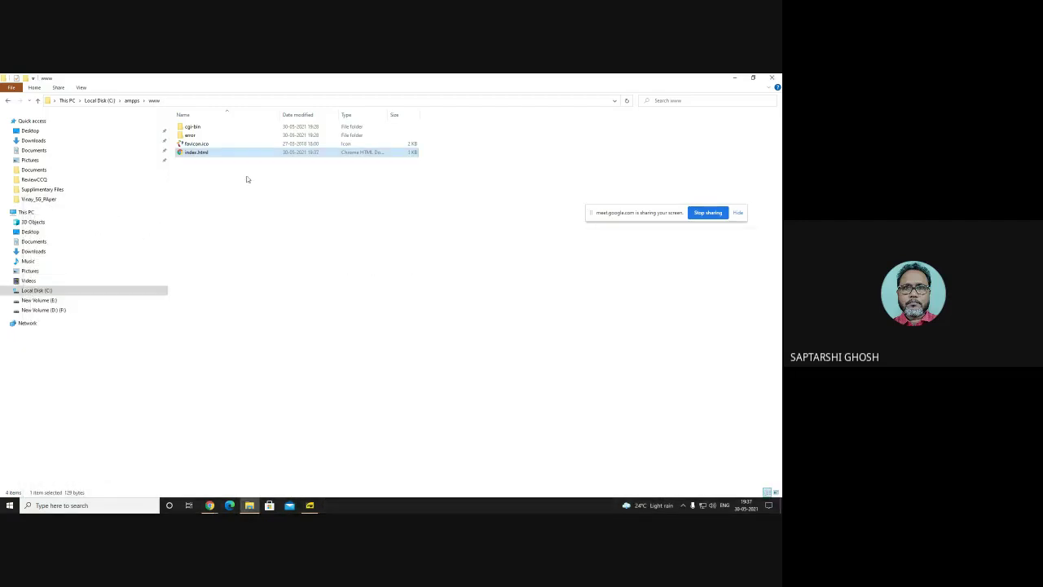
click(774, 79)
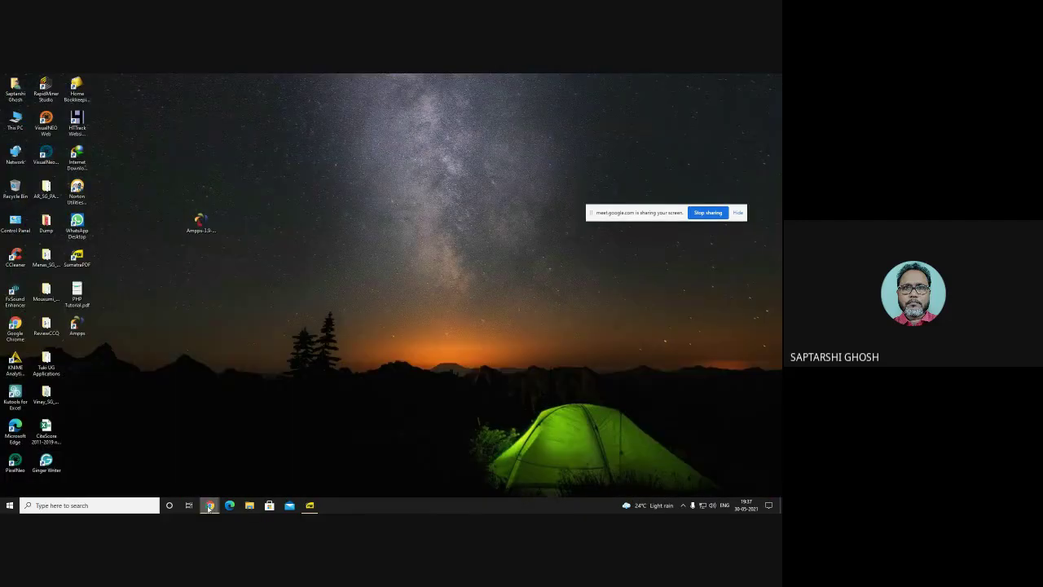
- Reload localhost in Chrome and highlight the new 'We are now using a local webserver' paragraph
mouse_move(209, 505)
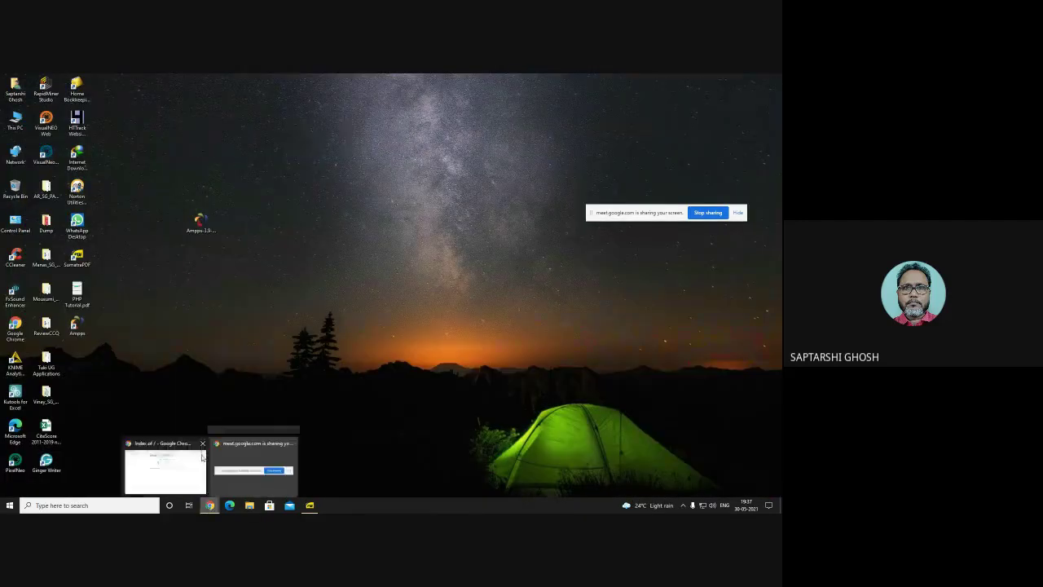
click(163, 464)
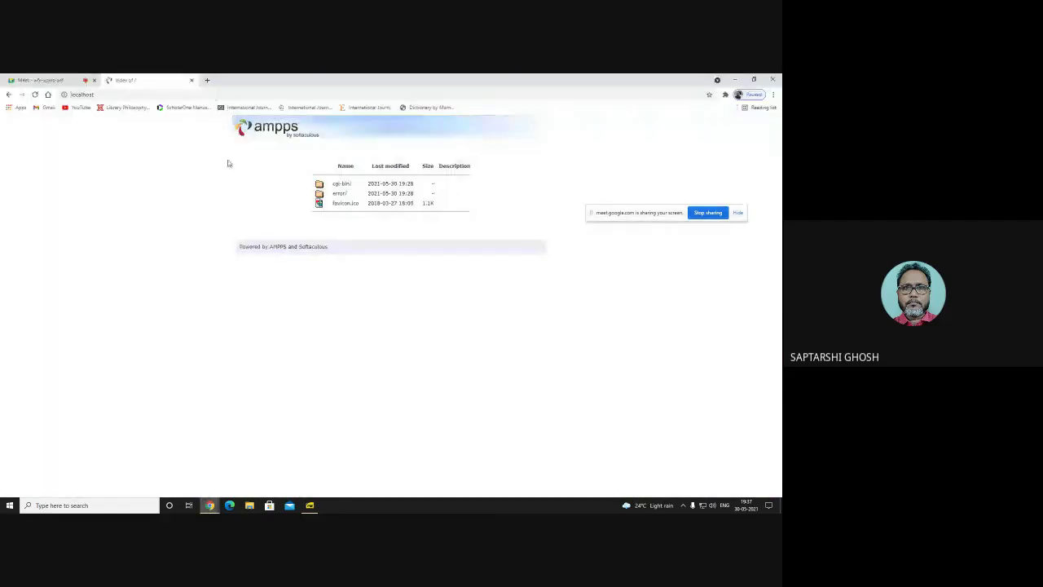
click(35, 94)
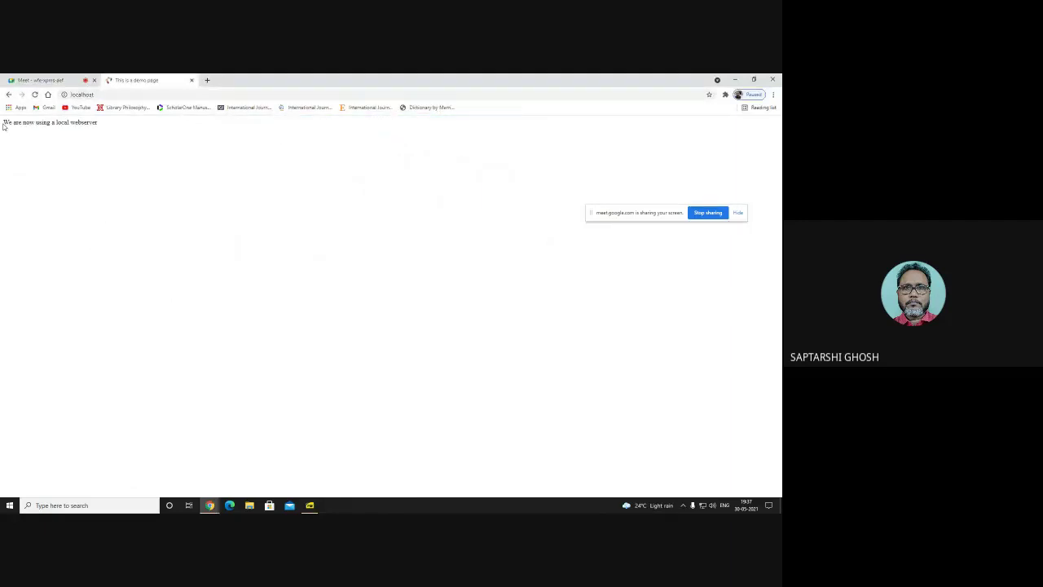
drag(3, 126, 104, 131)
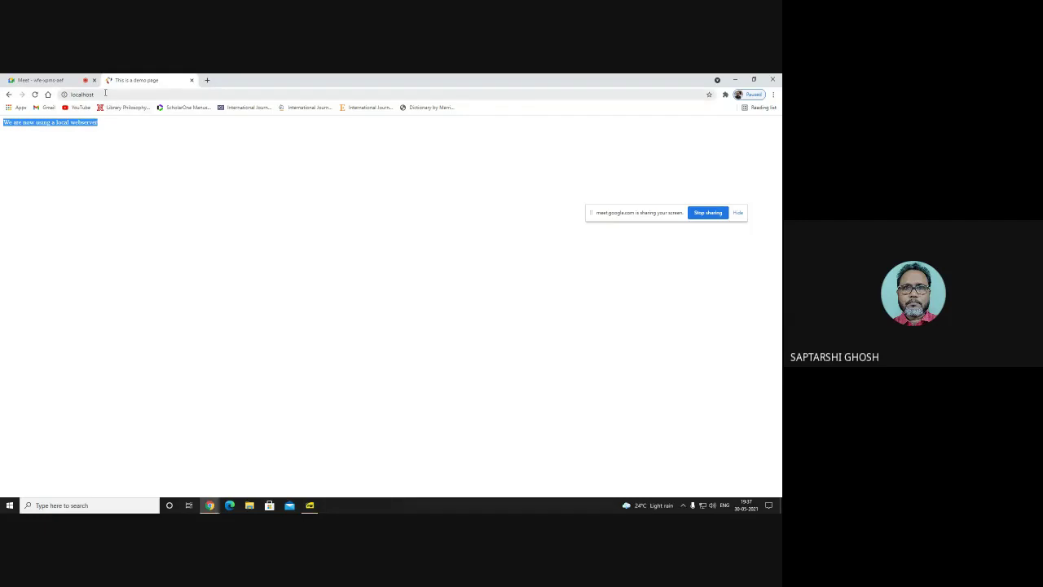
click(105, 92)
click(77, 123)
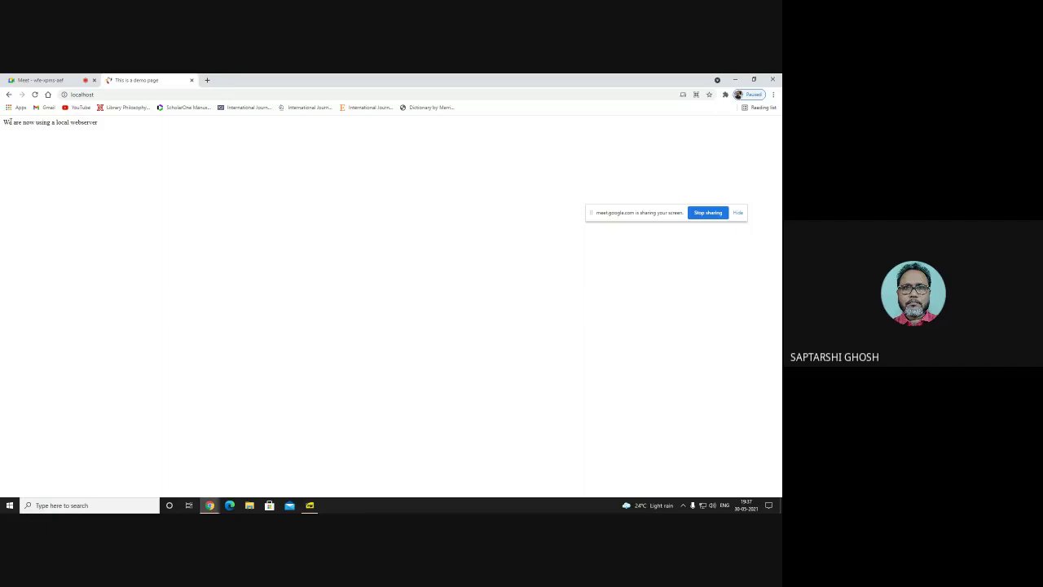
drag(4, 124, 107, 128)
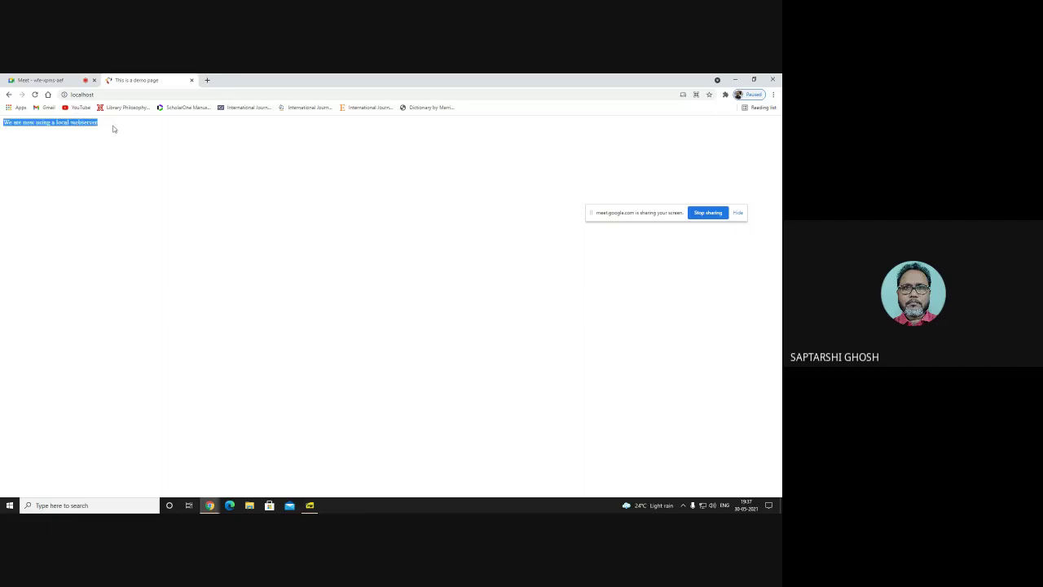
click(113, 129)
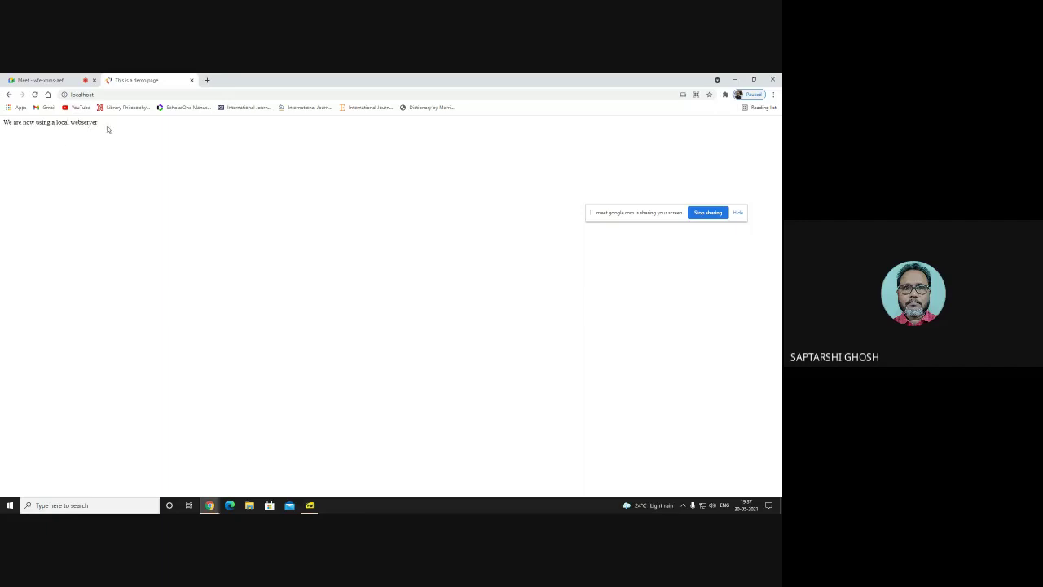
drag(3, 123, 103, 128)
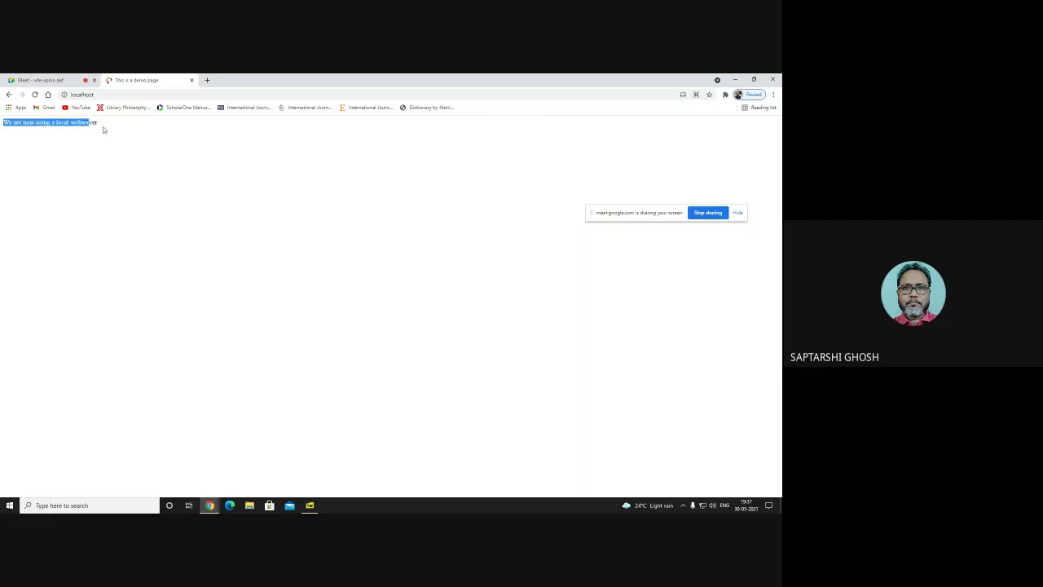
click(168, 152)
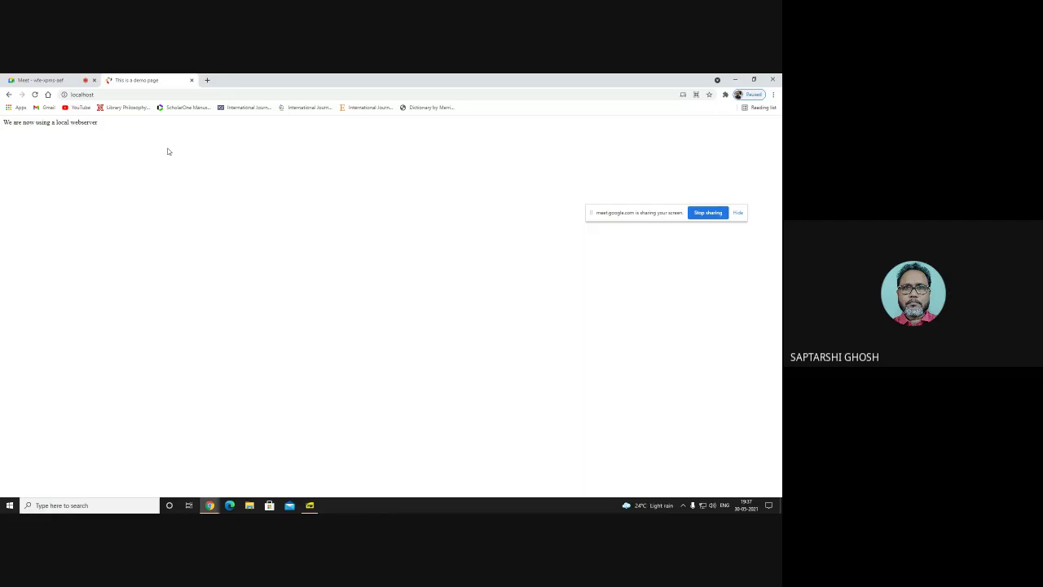
click(250, 507)
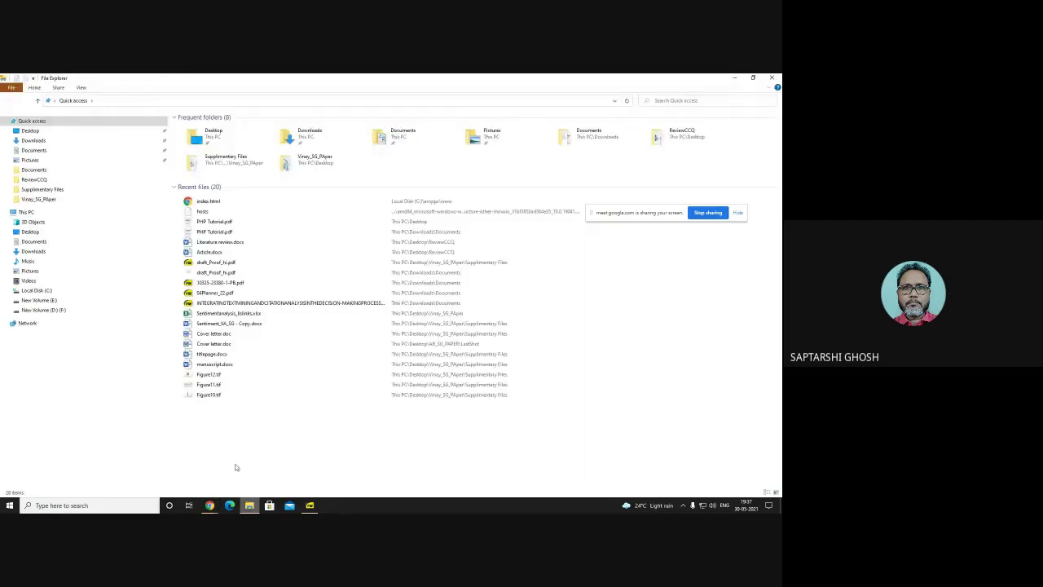
- Browse to C:\ampps\www and open index.html as a local file in Chrome
click(37, 290)
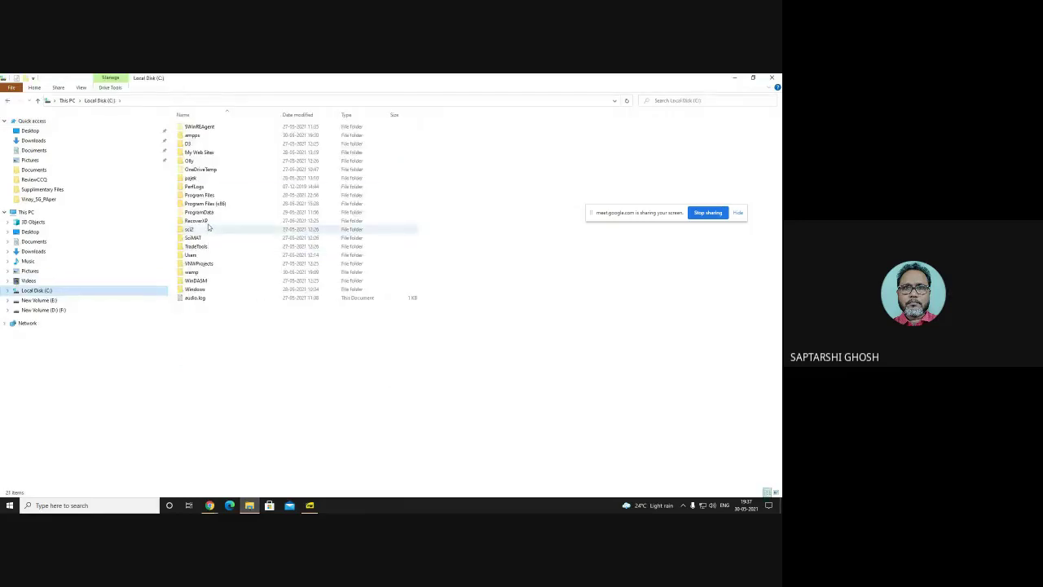
double_click(203, 136)
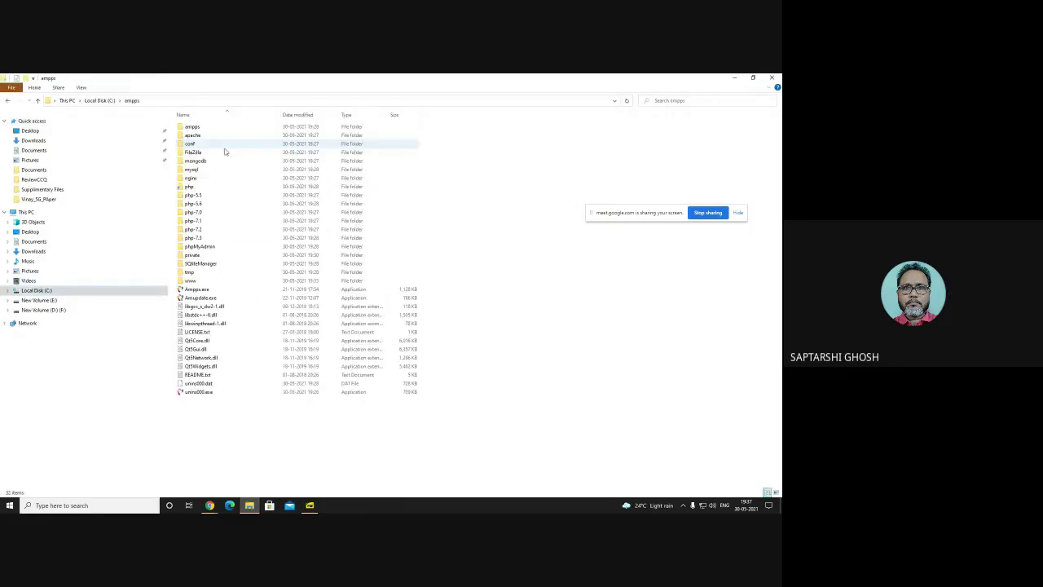
double_click(223, 290)
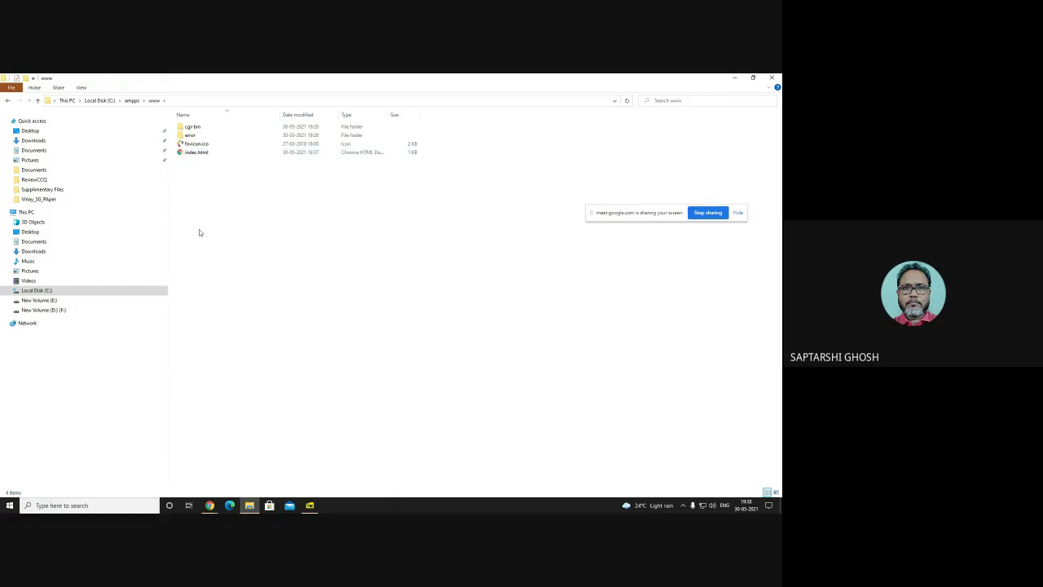
double_click(204, 152)
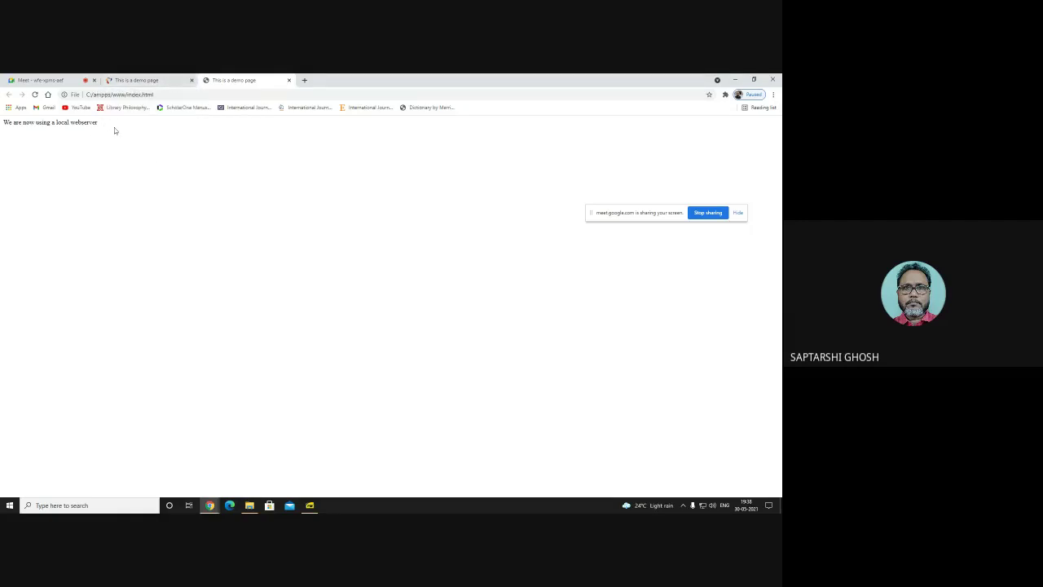
- Compare the localhost and file:// 'This is a demo page' tabs, then close the file:// tab
click(148, 81)
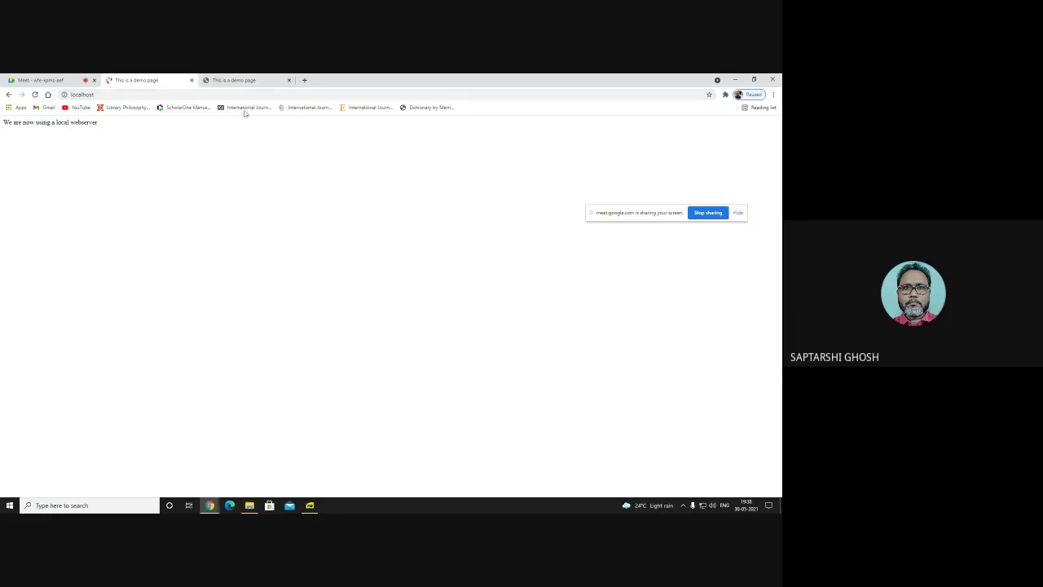
click(262, 81)
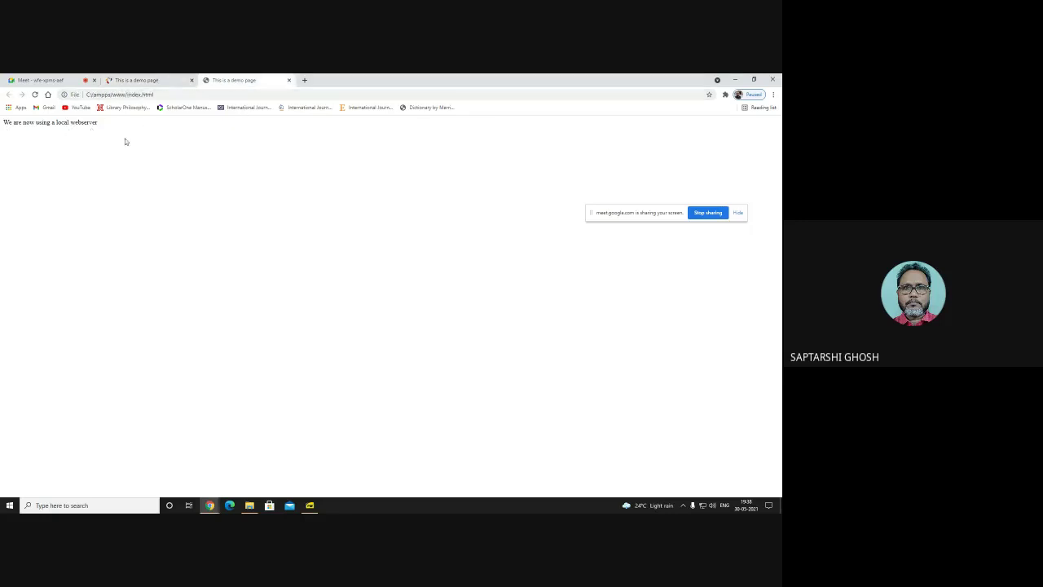
click(289, 80)
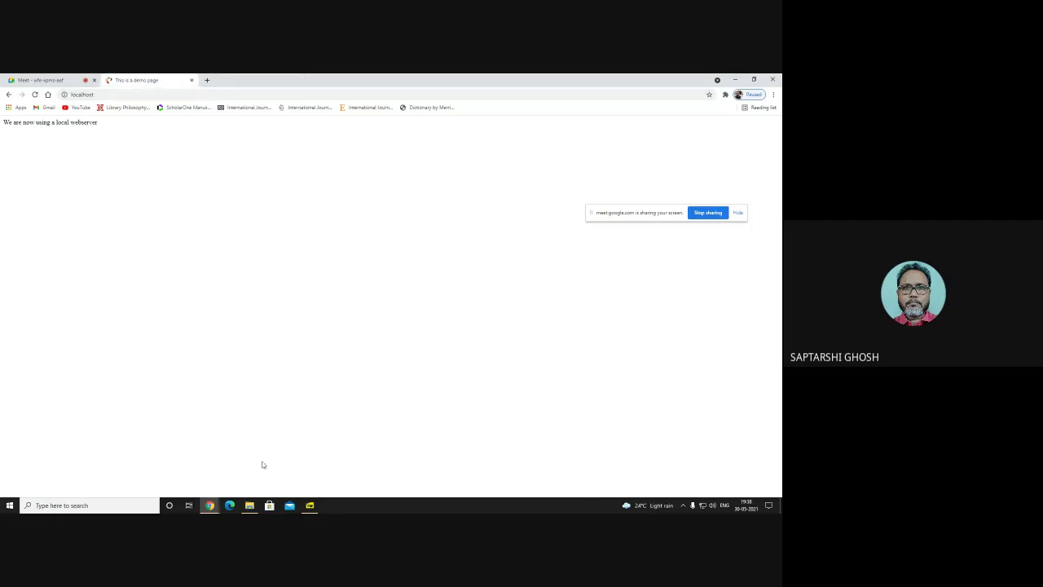
click(310, 505)
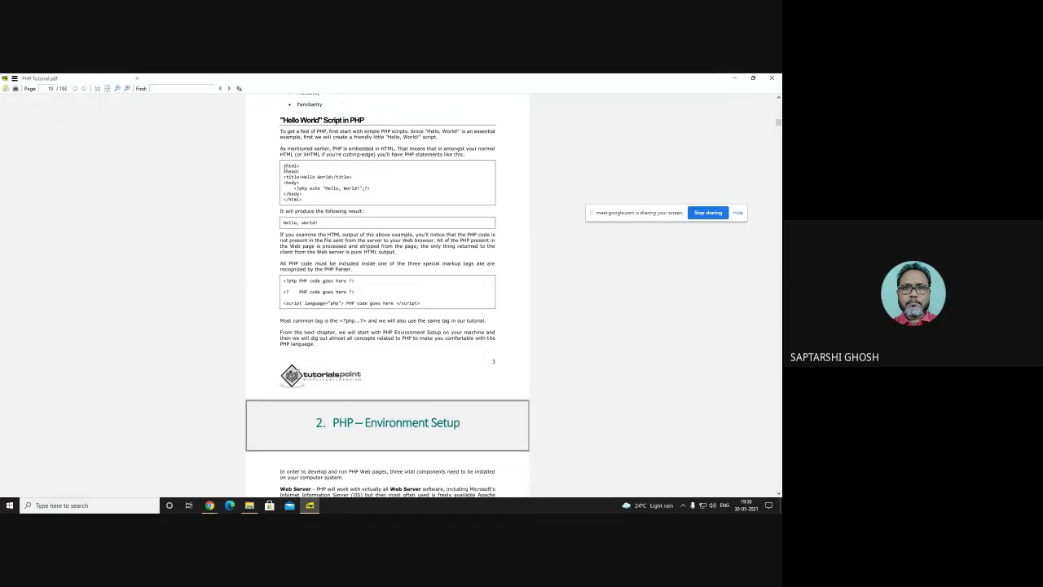
- Copy the Hello World HTML and PHP code block from page 10, then minimize SumatraPDF
drag(285, 167, 303, 199)
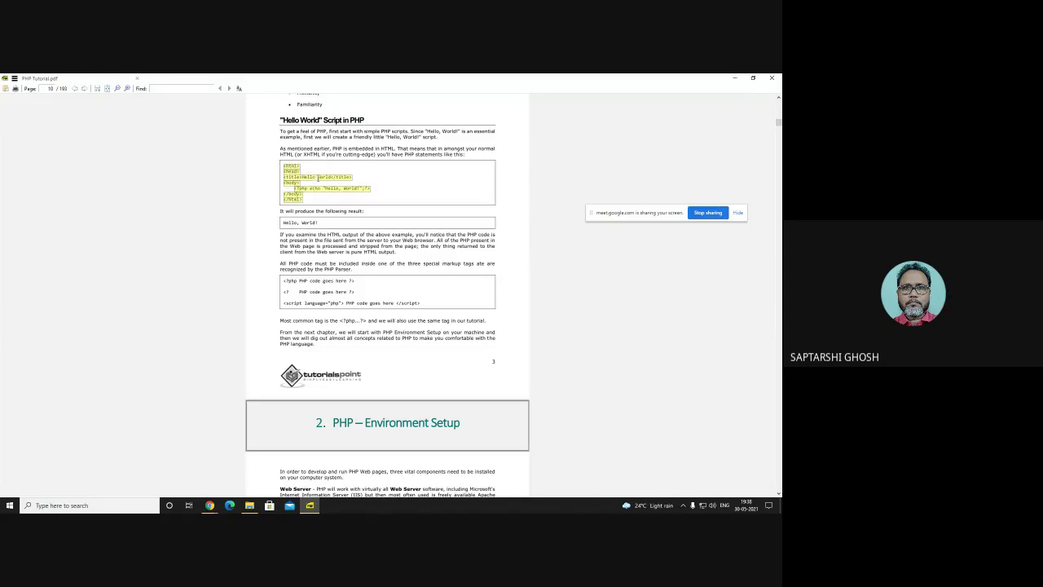
right_click(318, 177)
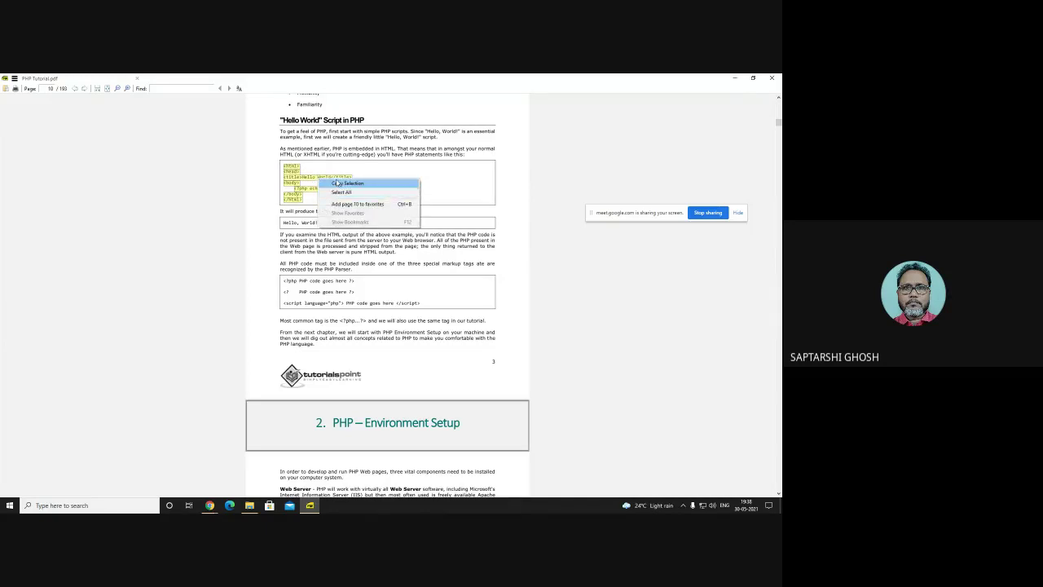
click(338, 184)
click(735, 79)
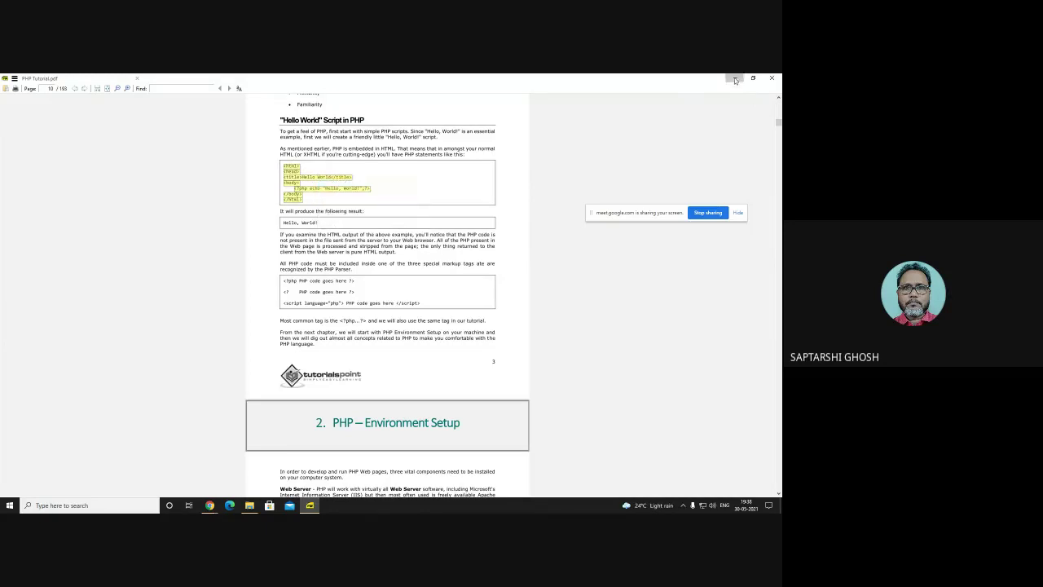
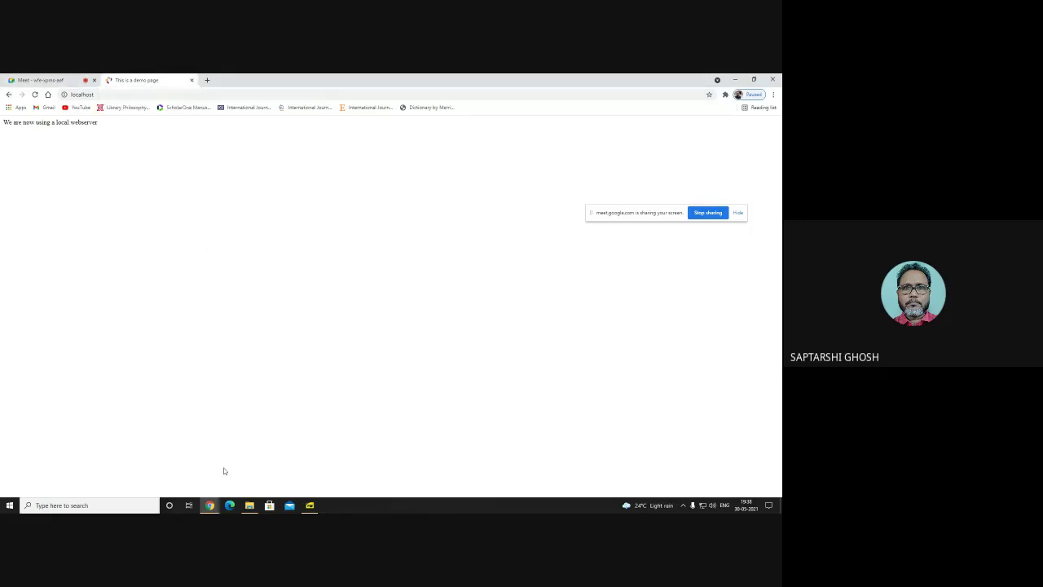
- Open index.html from the www folder in Notepad using Open with
click(249, 505)
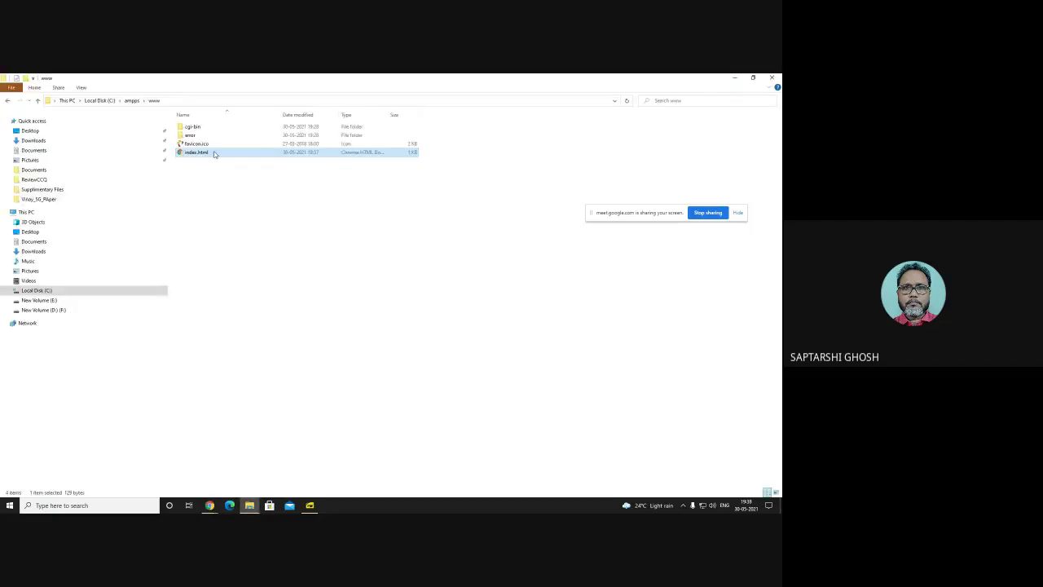
right_click(216, 152)
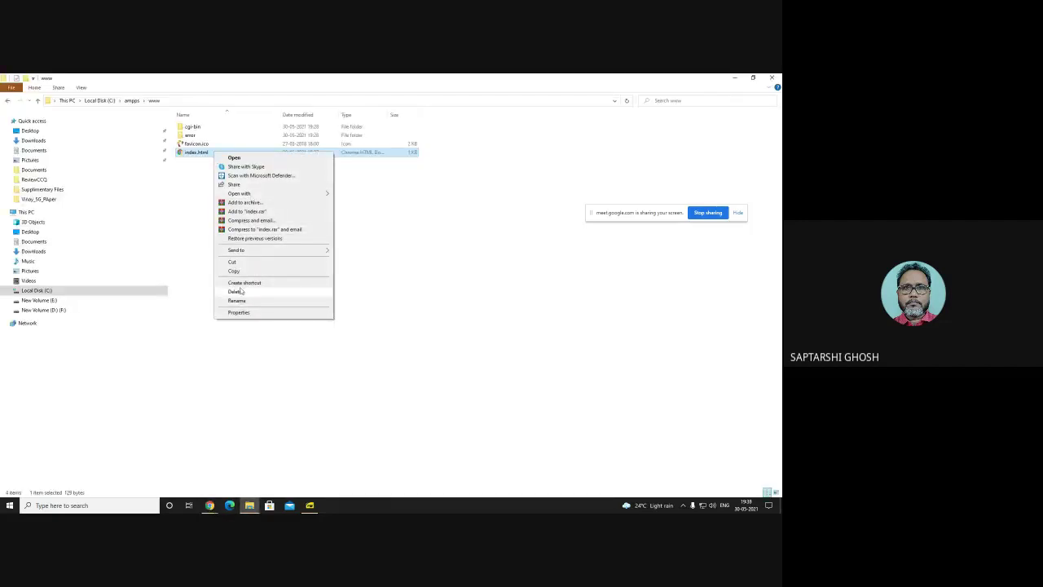
mouse_move(248, 194)
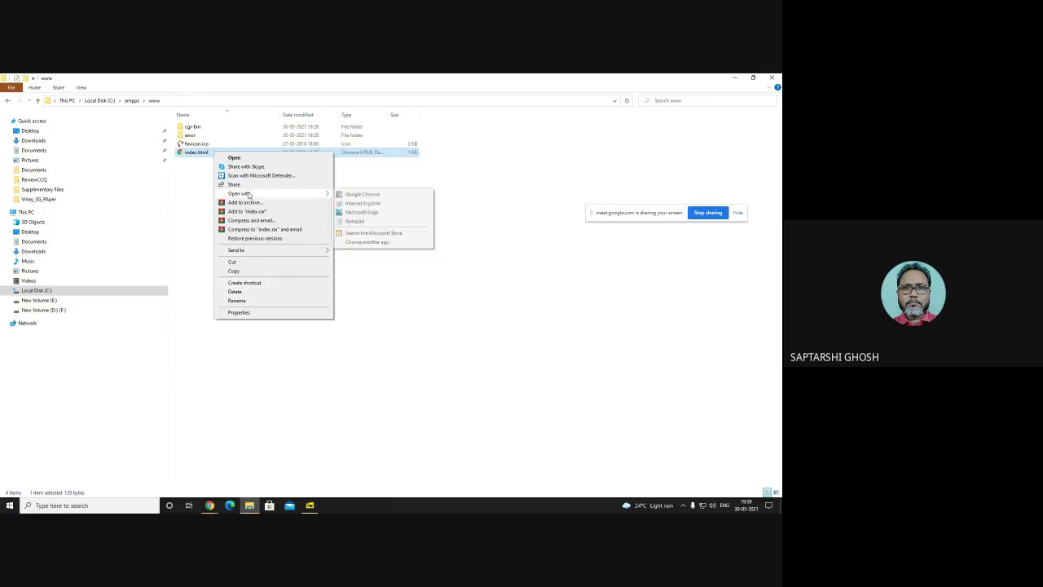
click(354, 221)
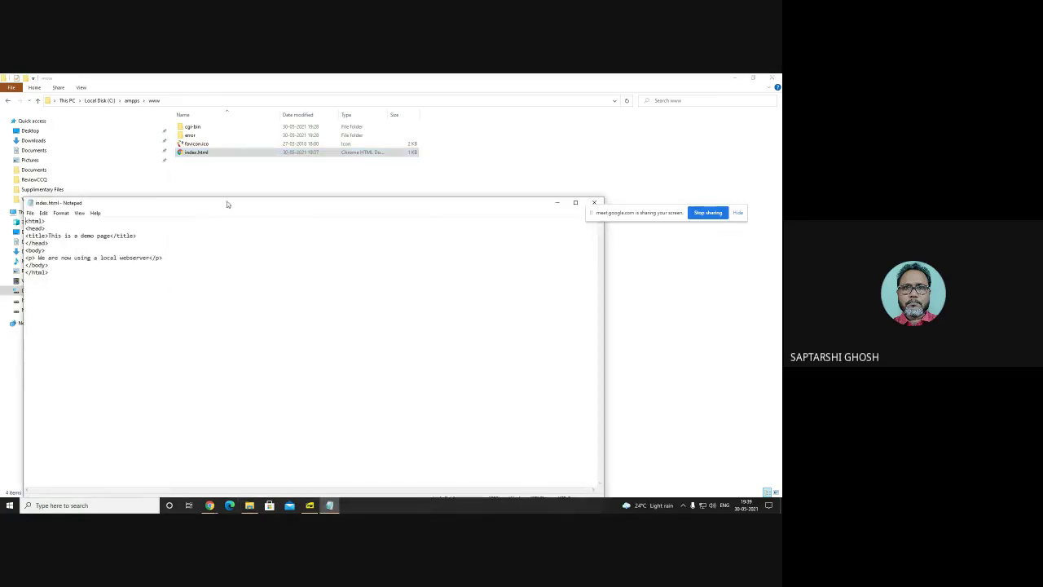
- Paste the Hello World PHP sample and move its echo line below the webserver paragraph
drag(228, 204, 440, 181)
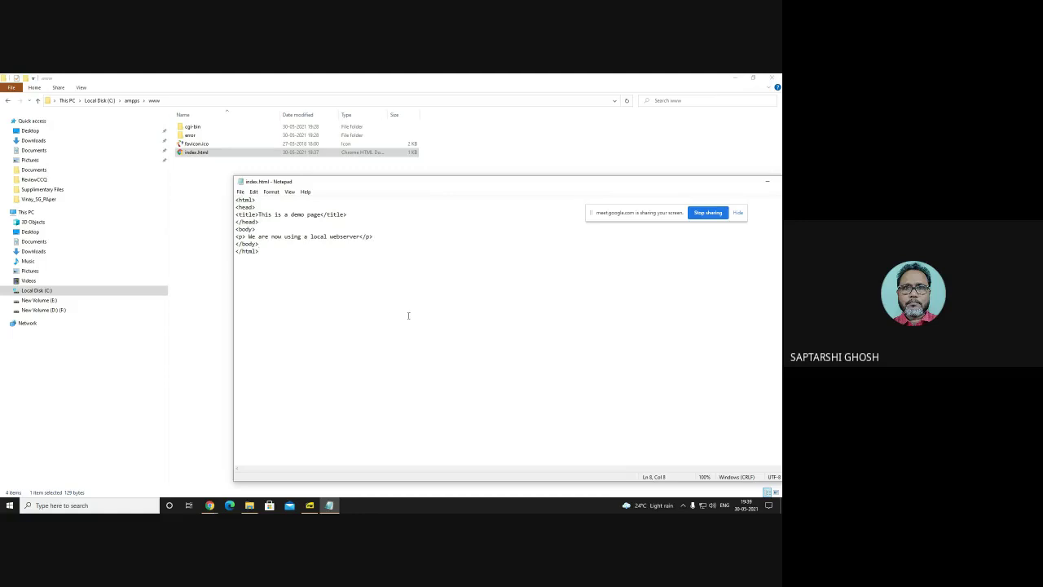
key(Return)
text(<html> <head> <title>Hello World</title> <body> </php echo "Hello, World!";?> </body> </html>)
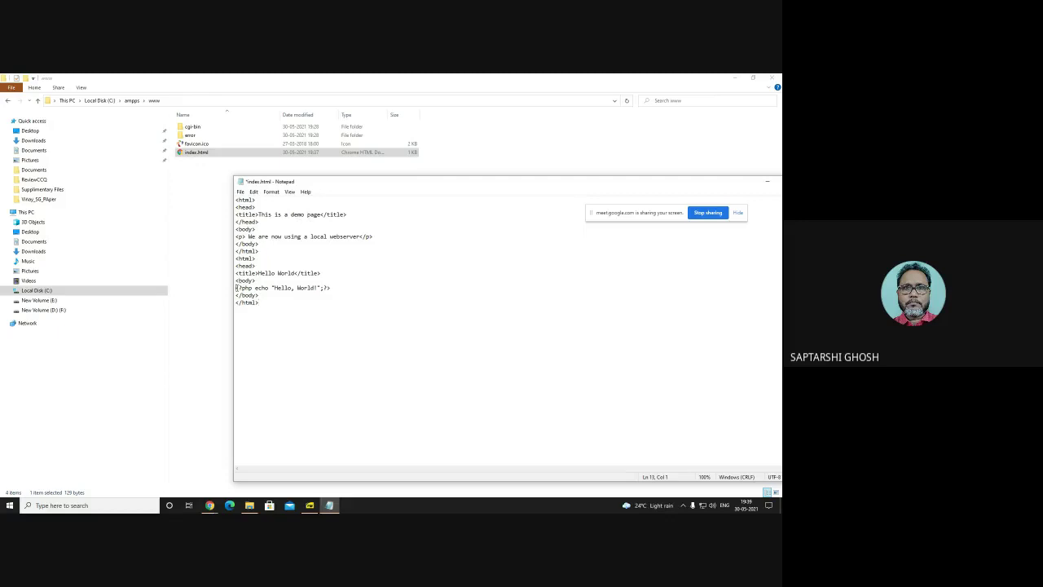
drag(236, 288, 343, 287)
key(ctrl+c)
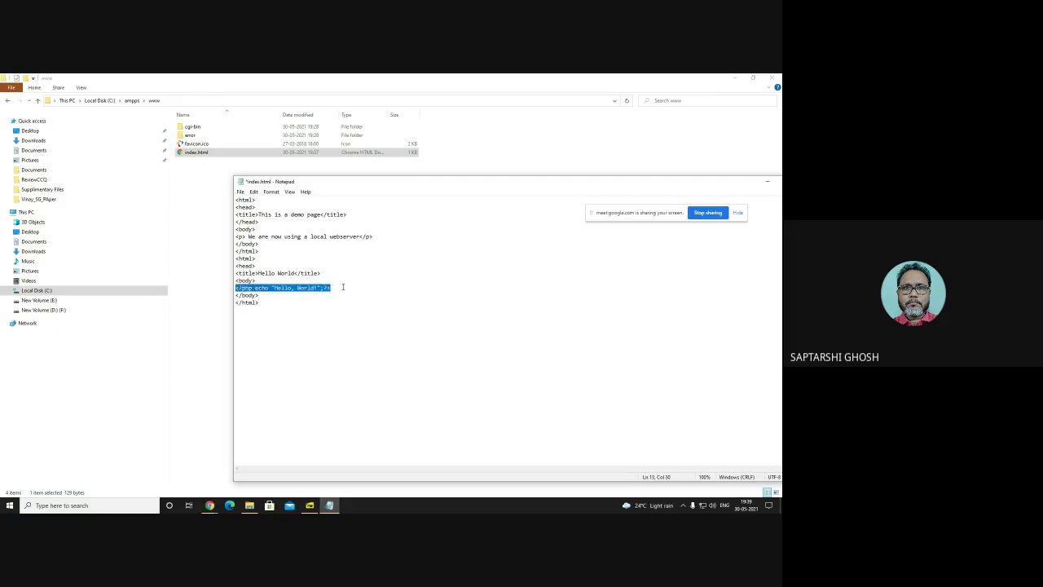
key(Delete)
click(377, 236)
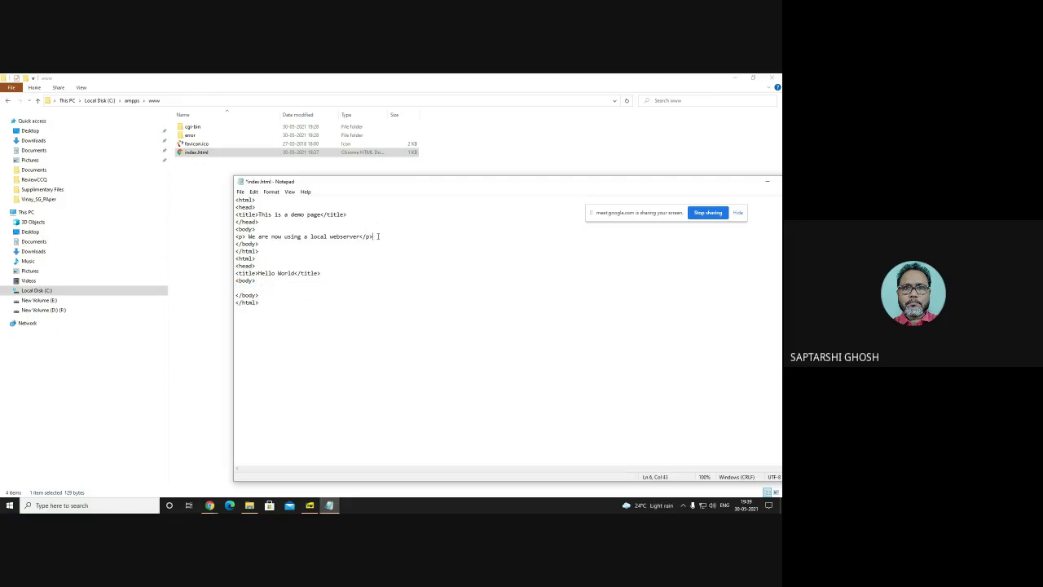
key(Return)
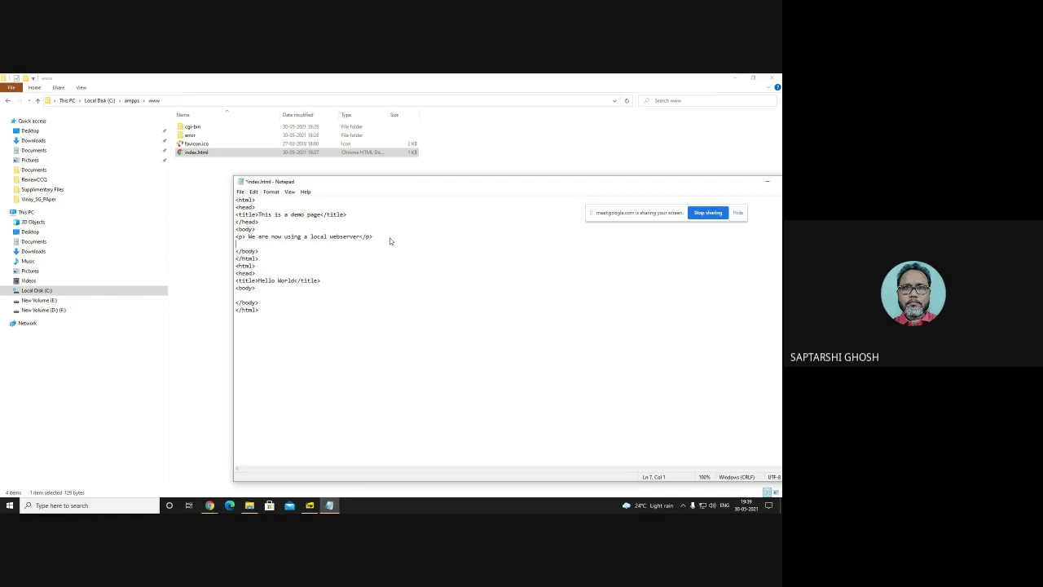
key(ctrl+v)
- Delete the leftover duplicate html block from the pasted sample
click(237, 296)
drag(237, 267, 303, 324)
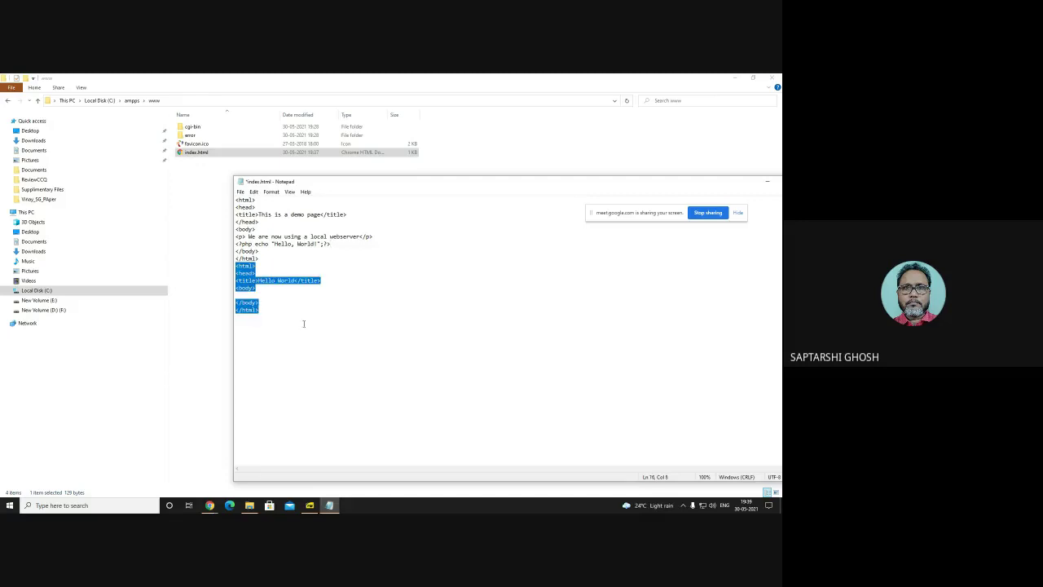
key(Delete)
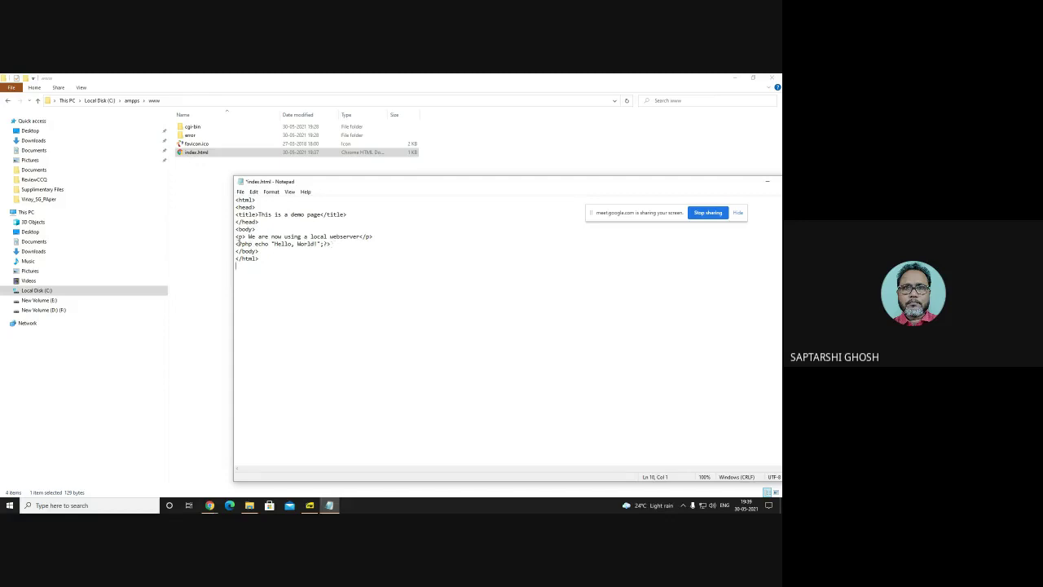
click(254, 192)
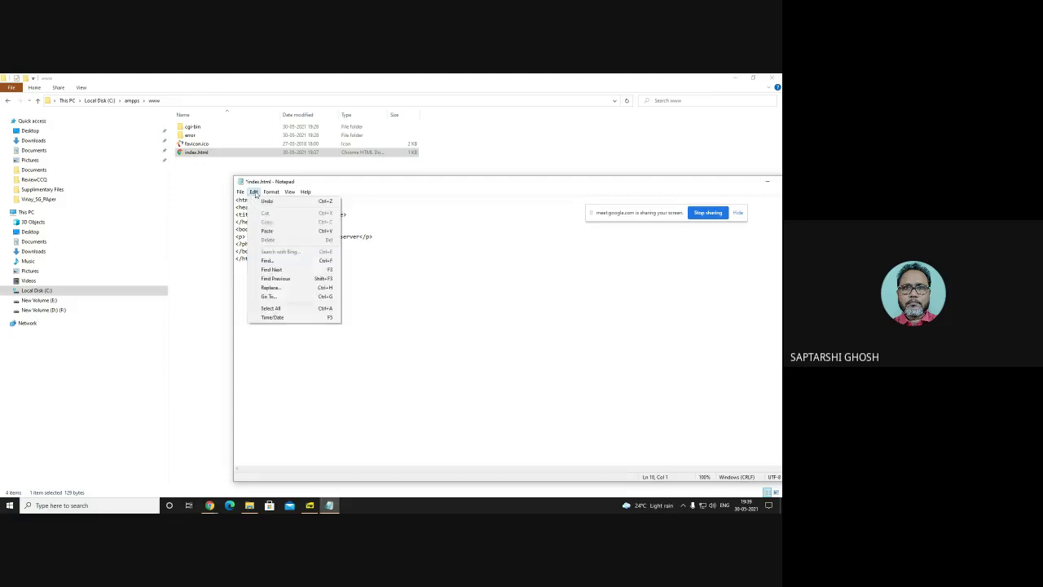
- Enlarge the Notepad editor's Consolas font to a bigger size in the Font dialog
mouse_move(272, 192)
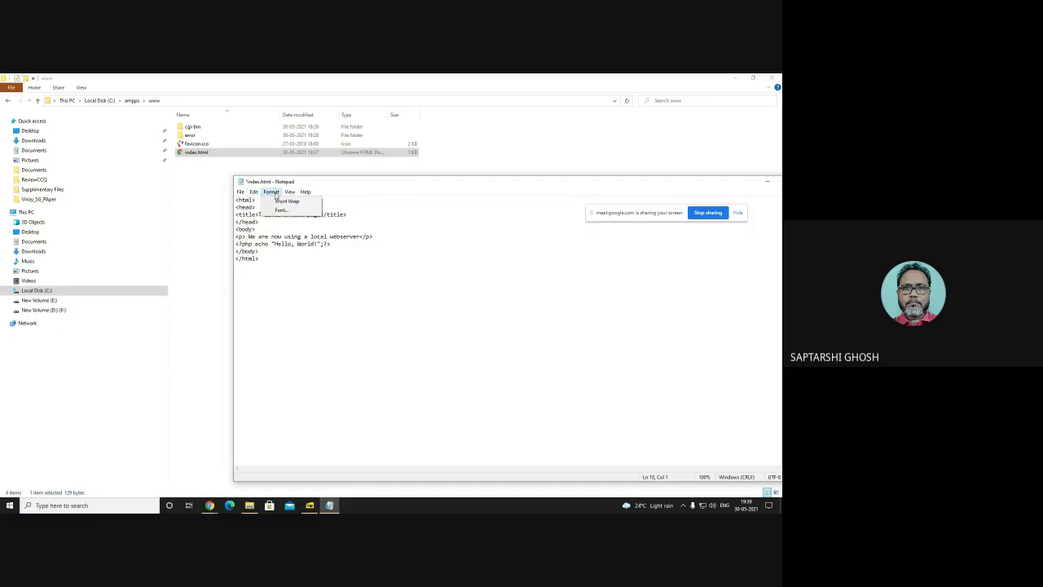
click(281, 210)
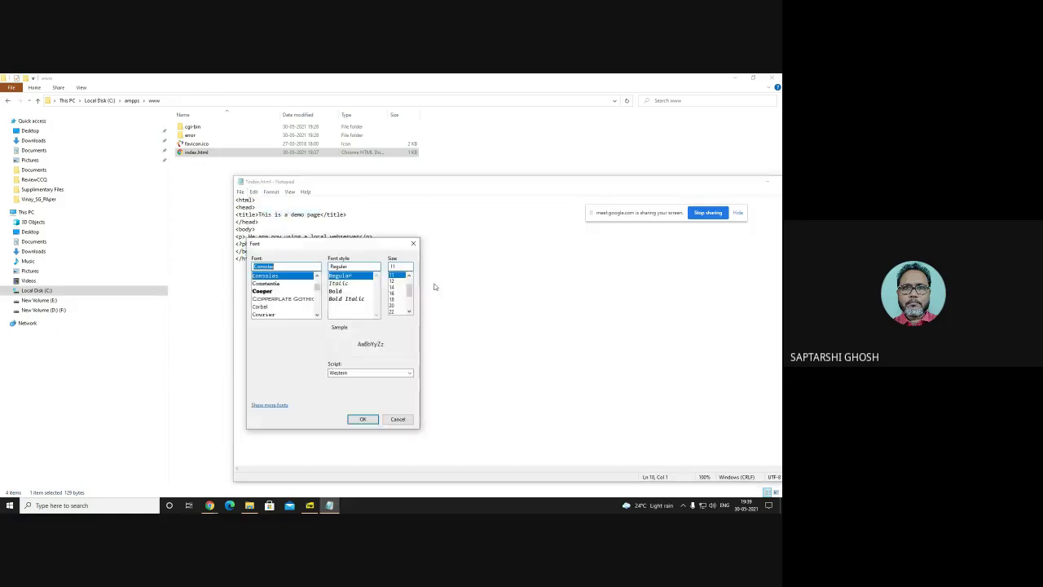
click(394, 305)
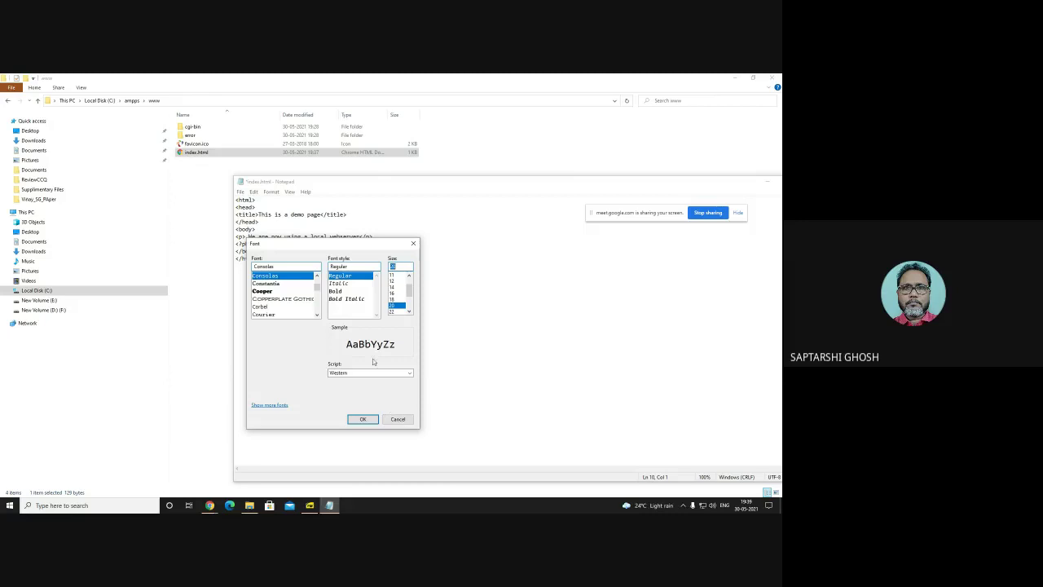
click(392, 312)
click(363, 419)
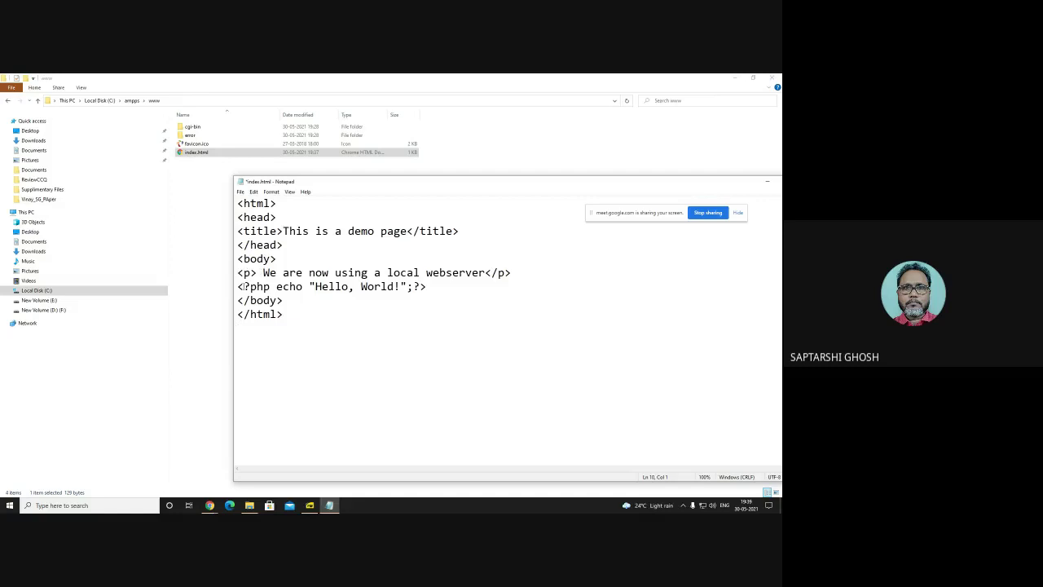
- Highlight the <?php tag, the echo command and the 'Hello, World!' string in turn
double_click(246, 286)
click(246, 287)
drag(238, 287, 401, 287)
click(243, 287)
click(282, 287)
click(336, 287)
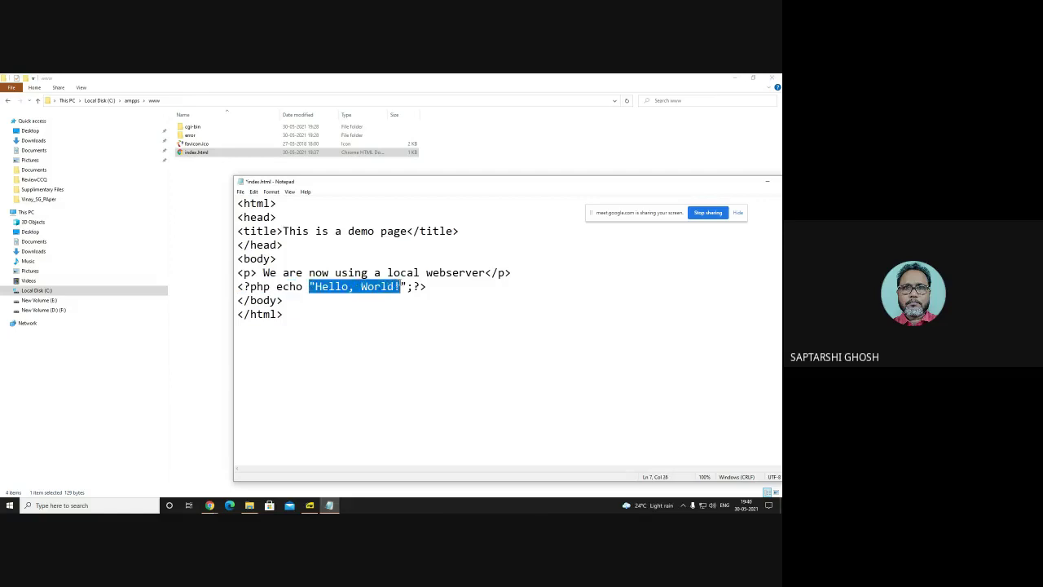
click(323, 287)
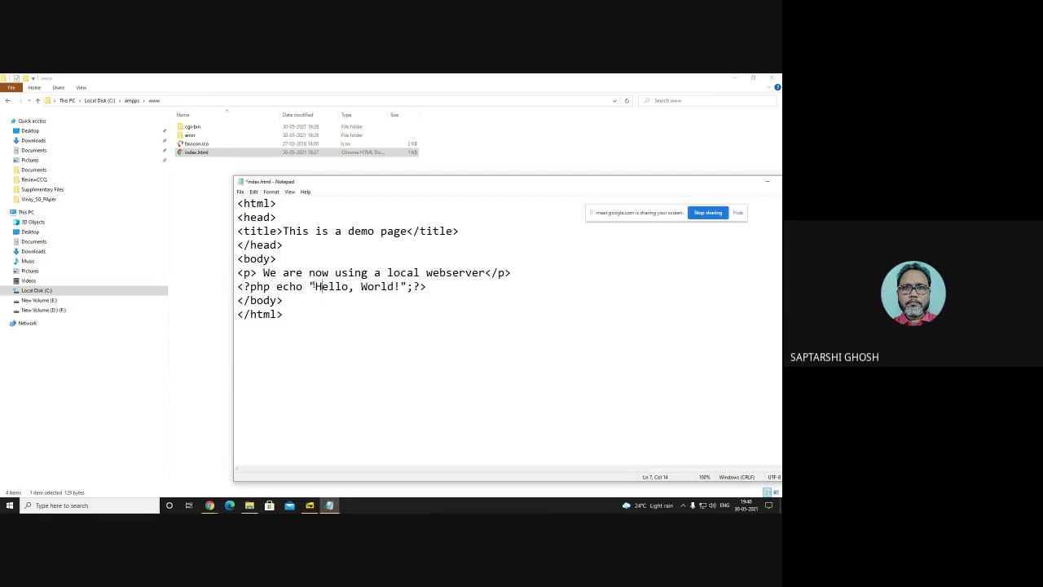
drag(309, 287, 407, 287)
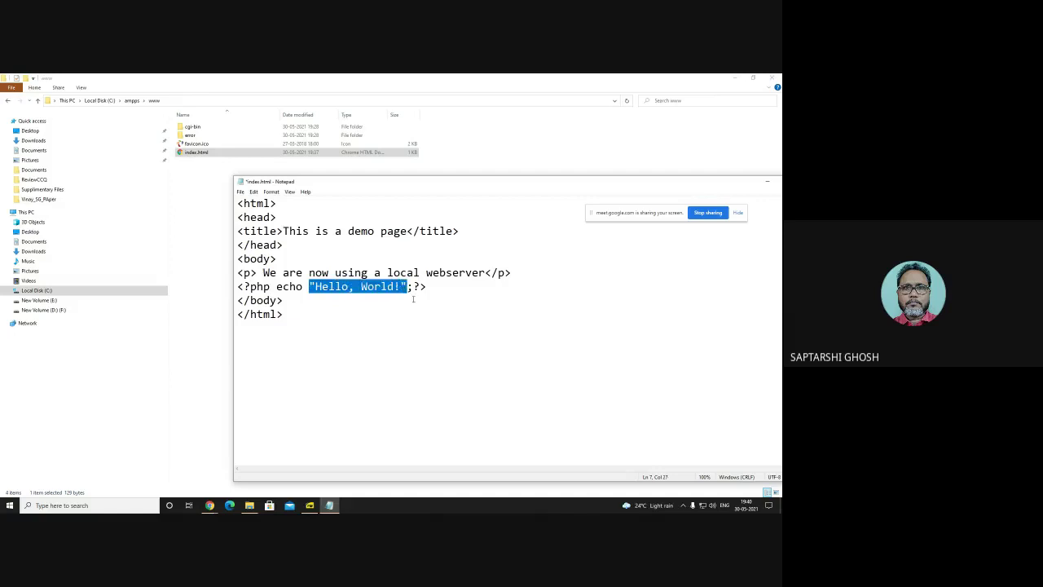
click(409, 287)
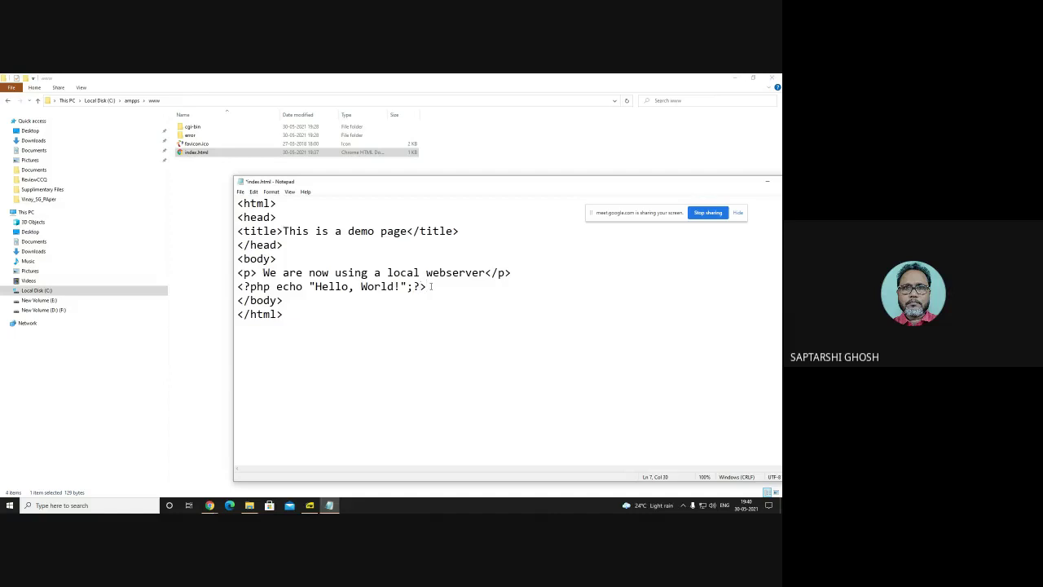
- Save index.html from the File menu
click(241, 192)
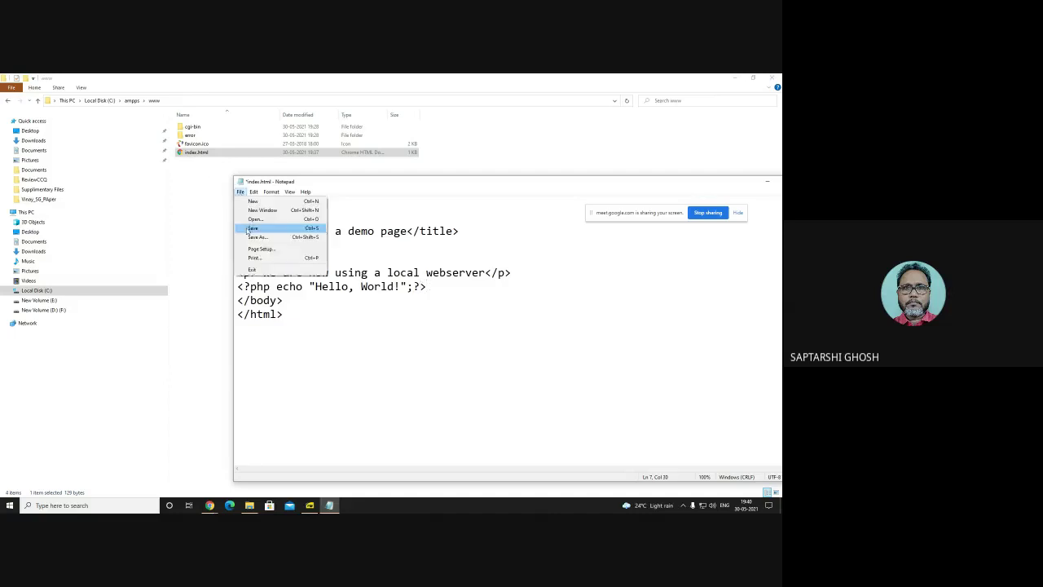
click(252, 229)
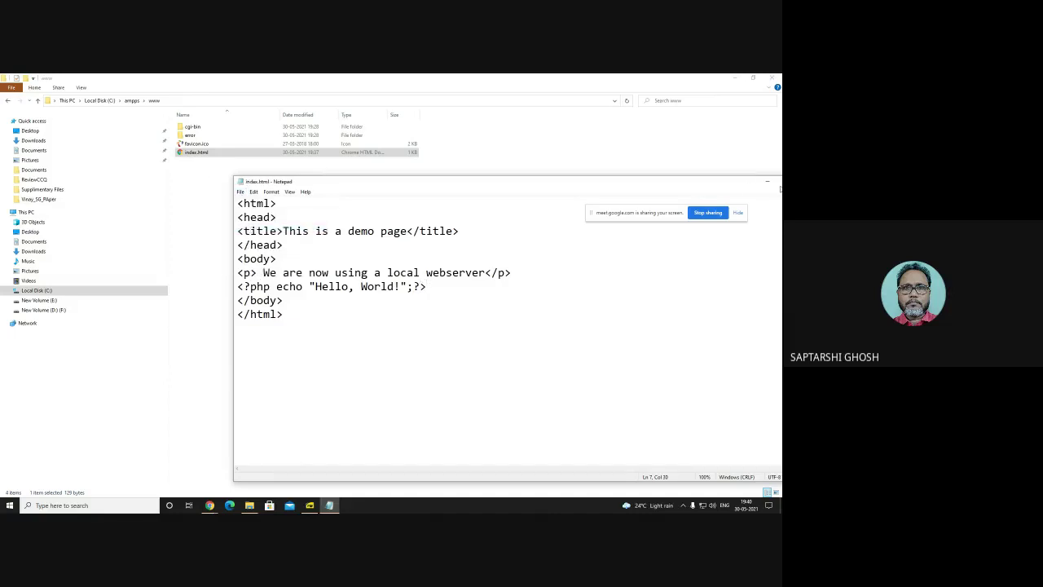
drag(740, 186, 594, 194)
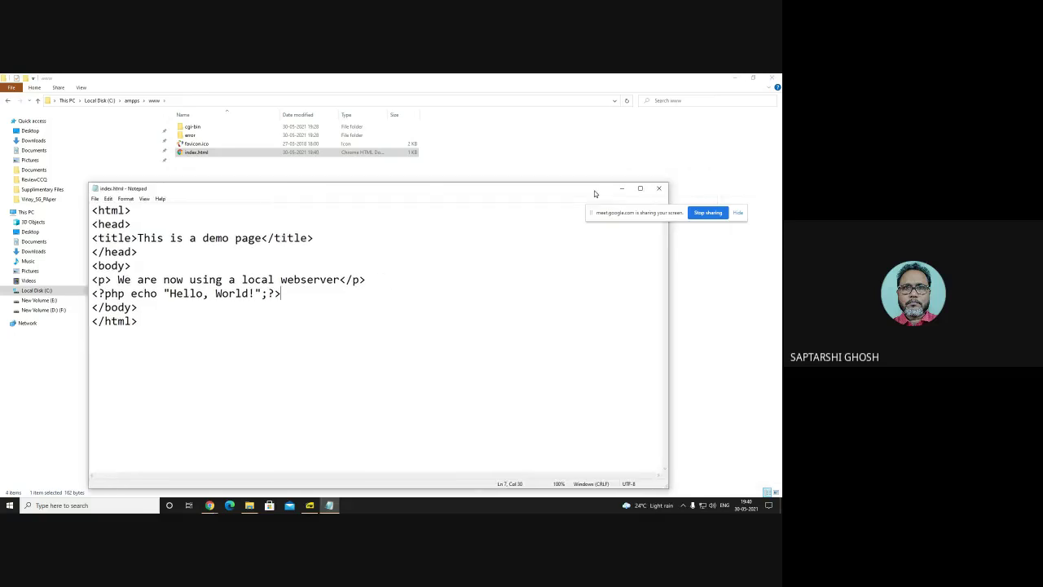
- Reopen index.html in Notepad and highlight the webserver paragraph and the echoed 'Hello, World!'
click(657, 188)
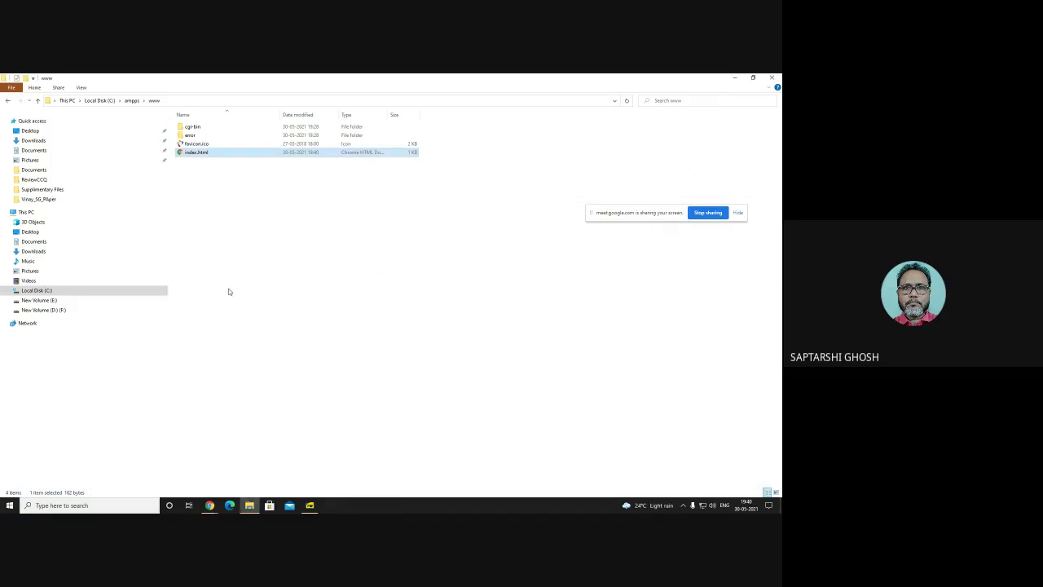
right_click(200, 154)
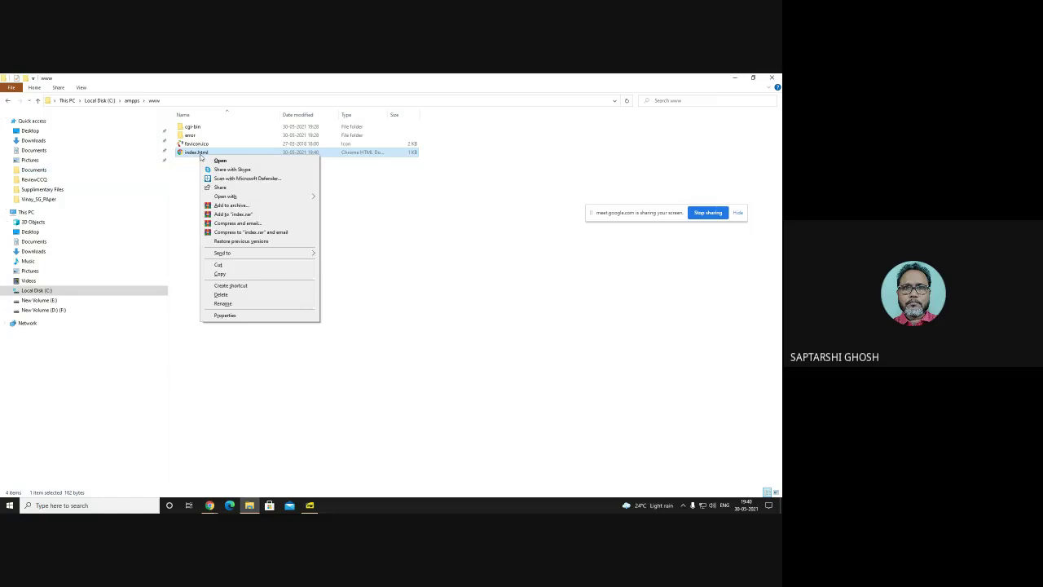
mouse_move(253, 198)
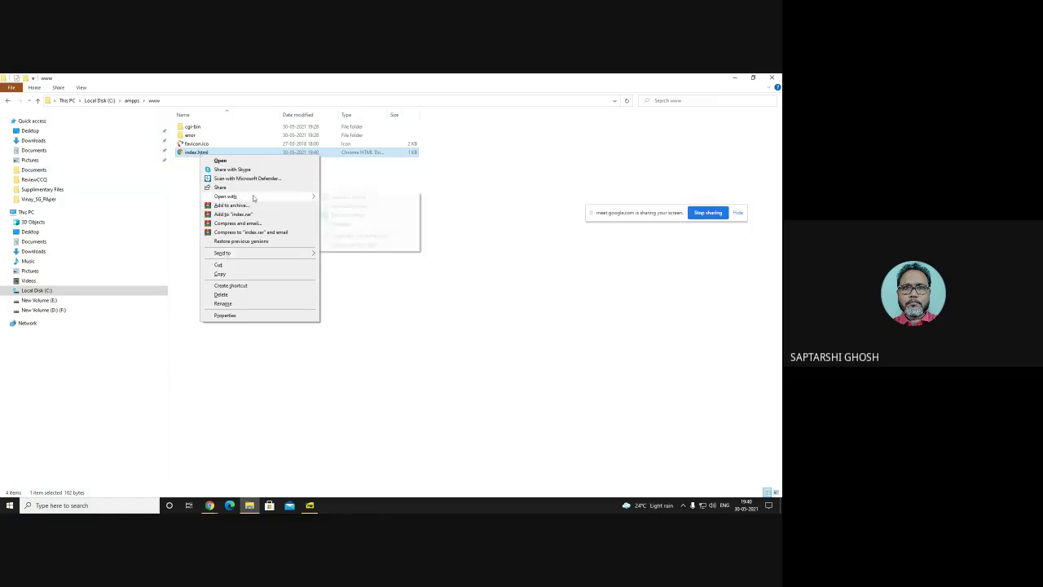
click(350, 224)
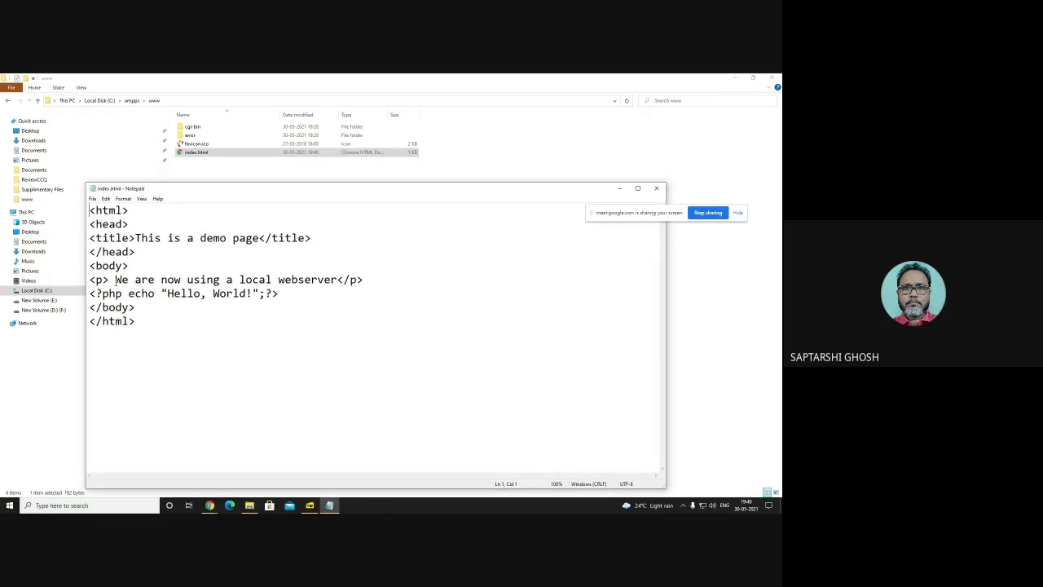
drag(115, 280, 338, 279)
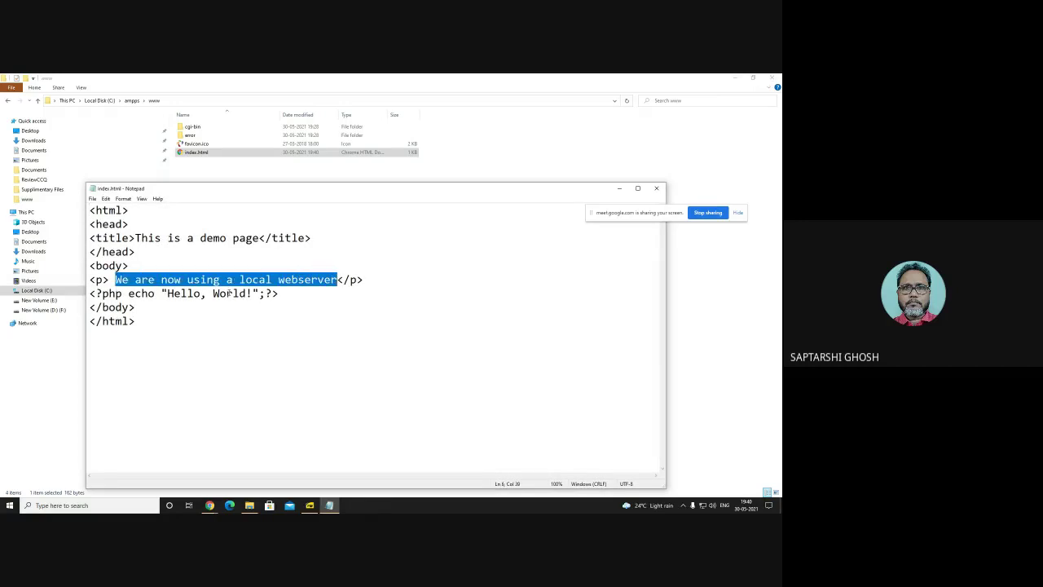
click(91, 294)
drag(168, 293, 254, 294)
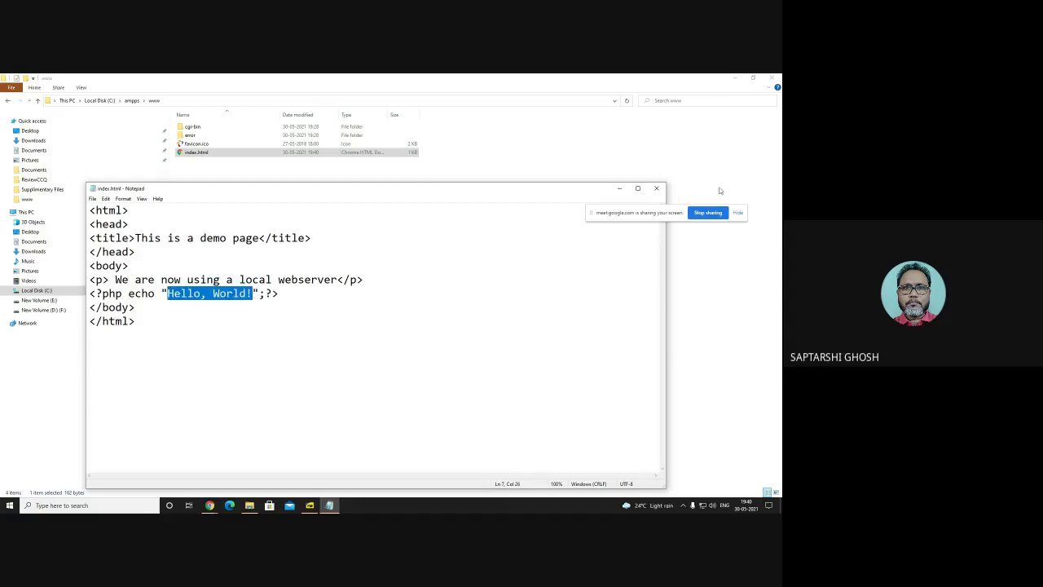
- Close the editor, copy index.html in Explorer, and switch to the browser
click(656, 189)
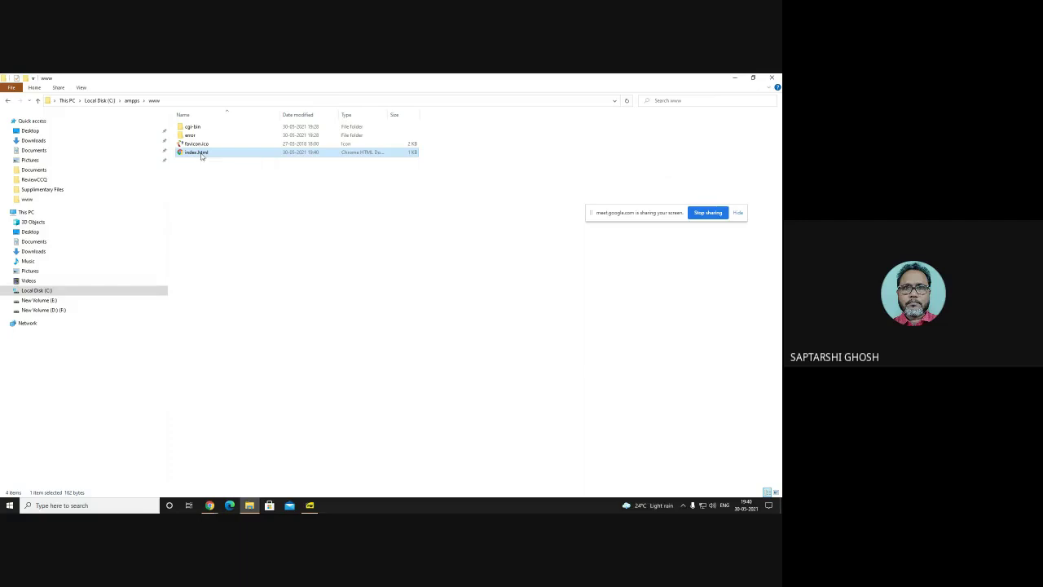
right_click(203, 156)
click(237, 272)
key(alt+Tab)
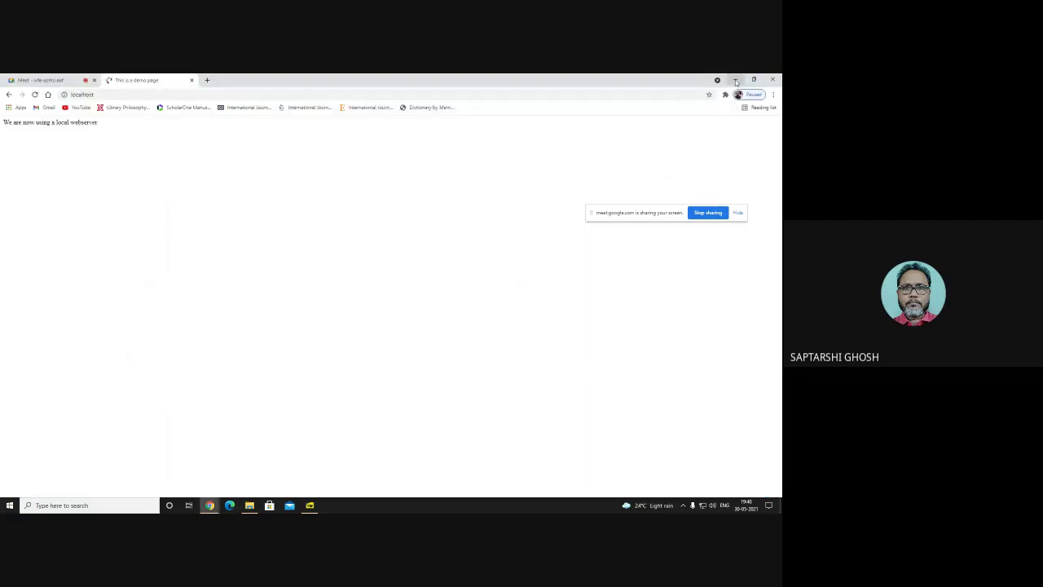
- Close the localhost tab, minimize Chrome, and open the desktop index.html in the browser
click(191, 81)
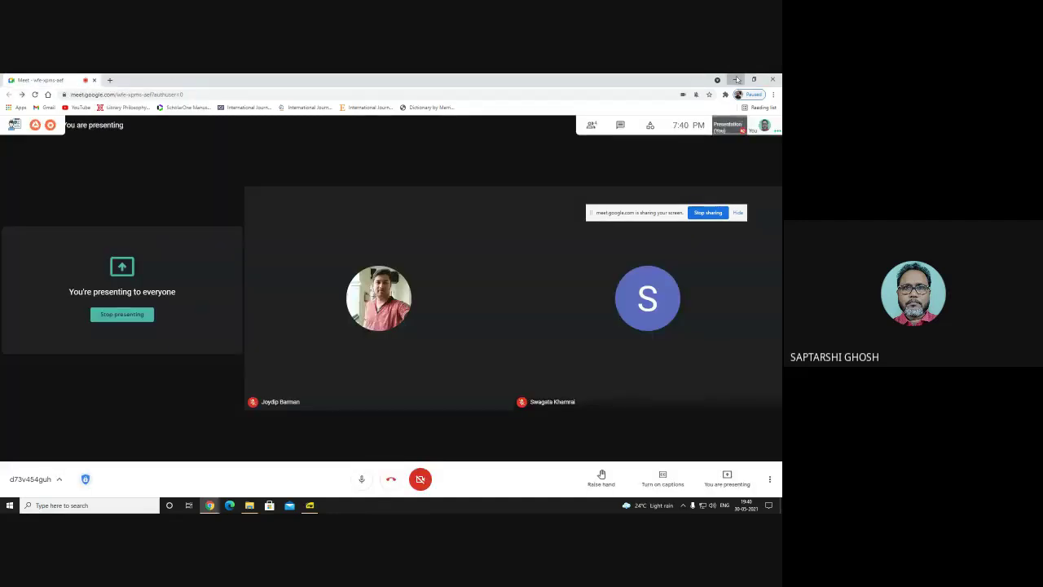
click(737, 79)
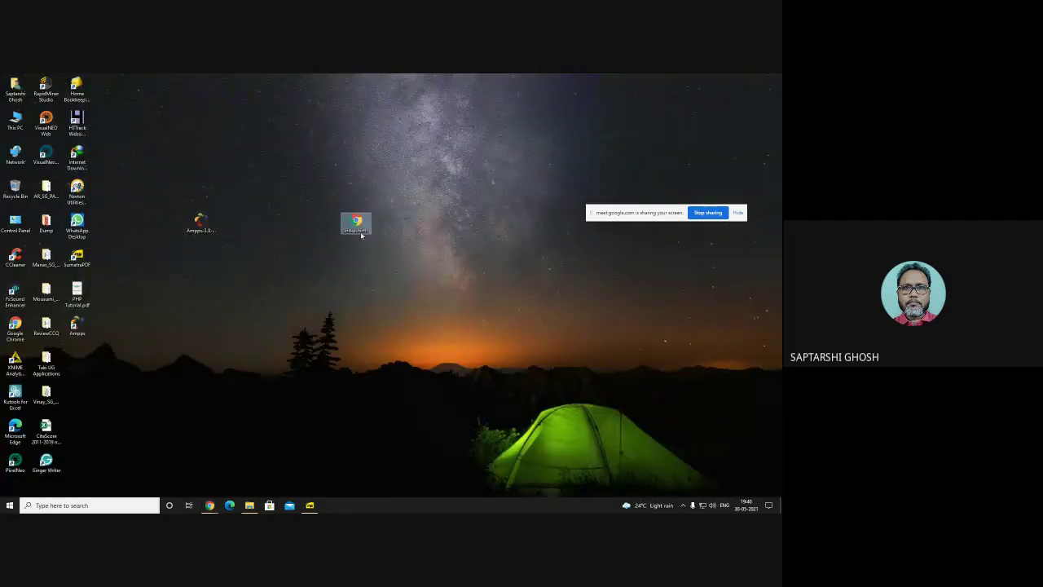
double_click(361, 233)
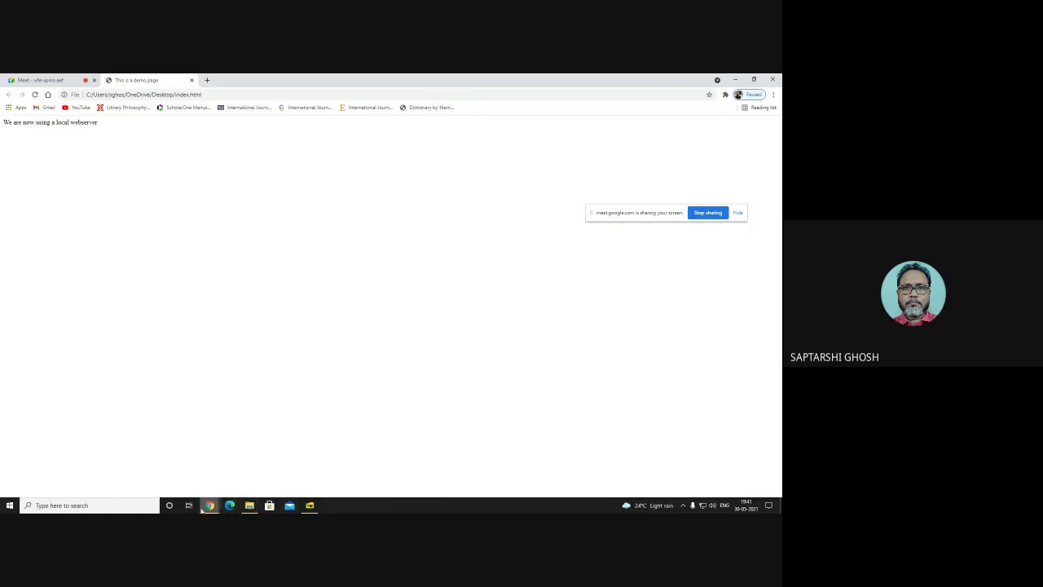
- Bring the demo page Chrome window forward and switch to the Google Meet tab
mouse_move(210, 505)
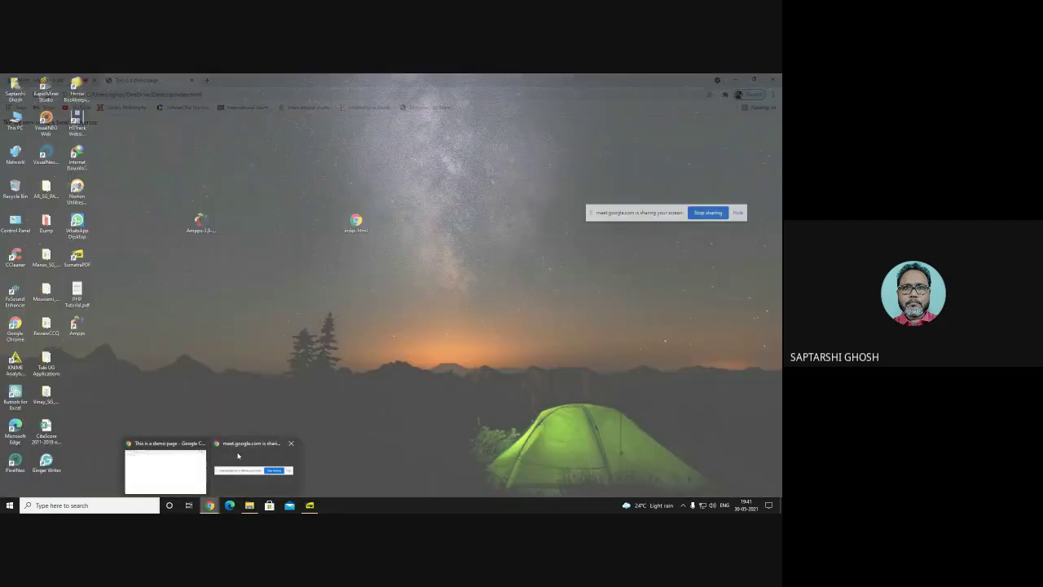
click(238, 456)
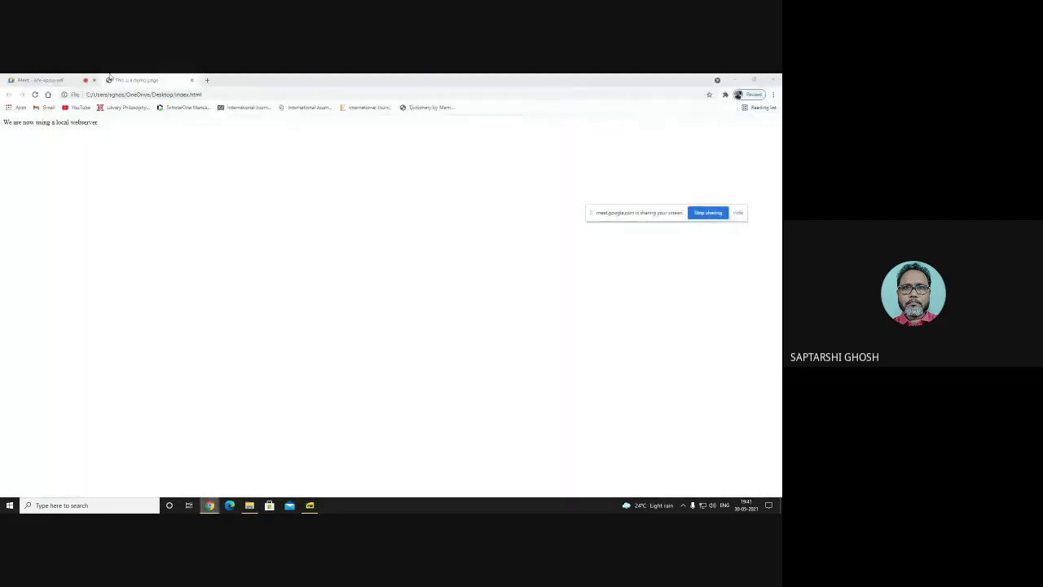
click(49, 80)
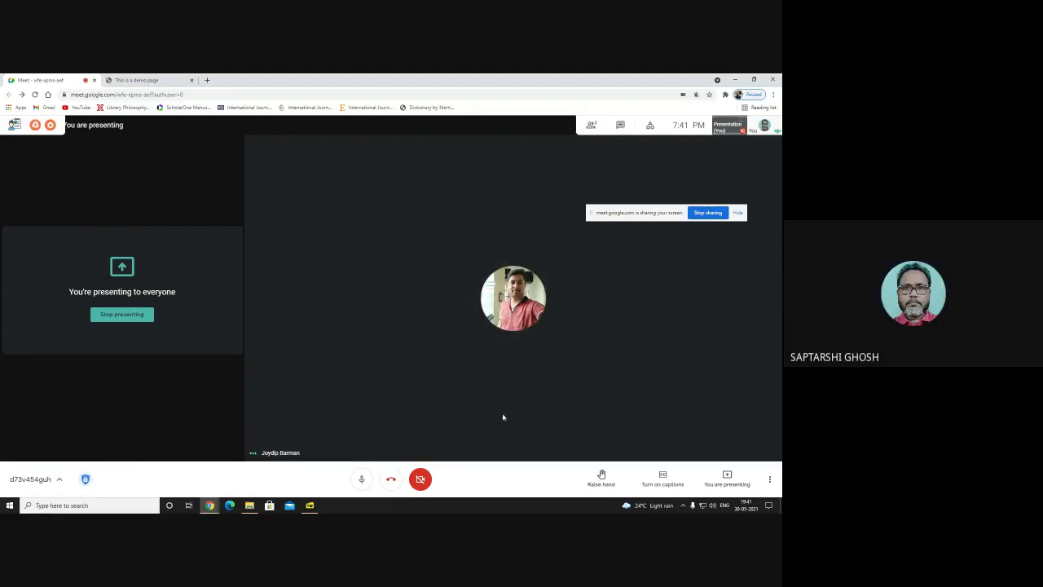
- Close the local index.html tab, return to the Meet window, and open a new tab
mouse_move(310, 507)
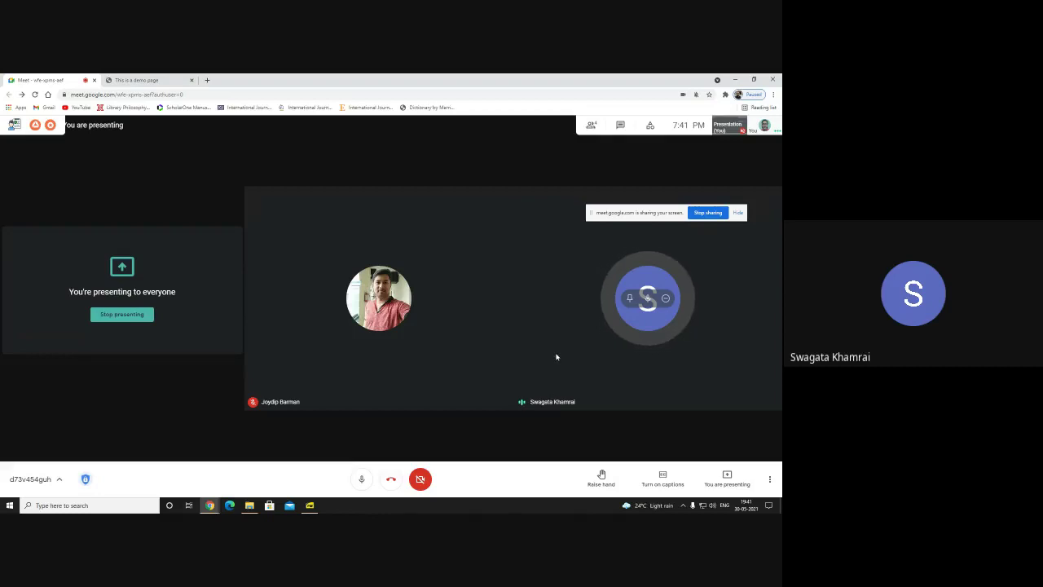
click(136, 80)
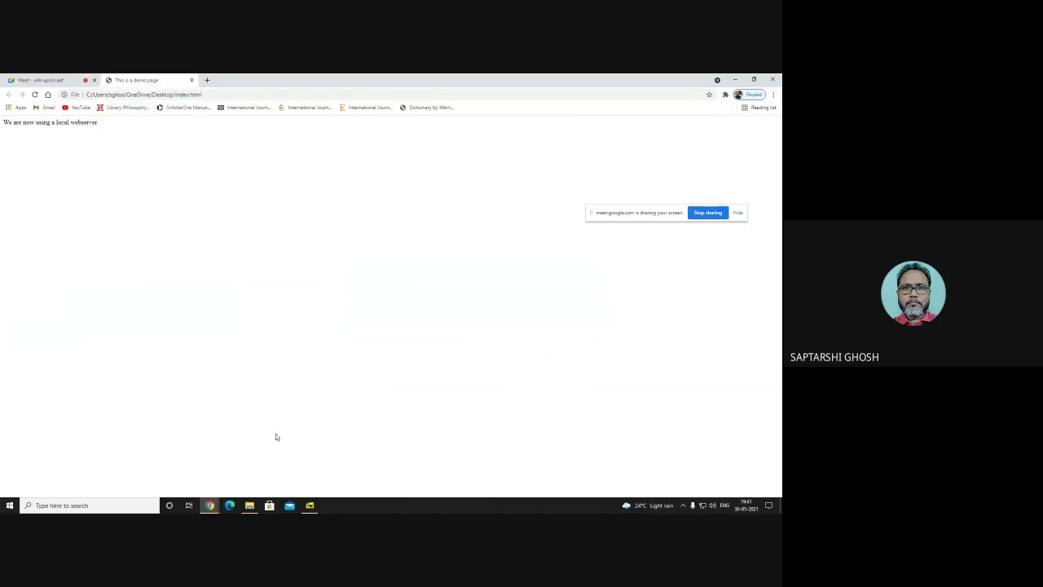
click(192, 80)
mouse_move(209, 508)
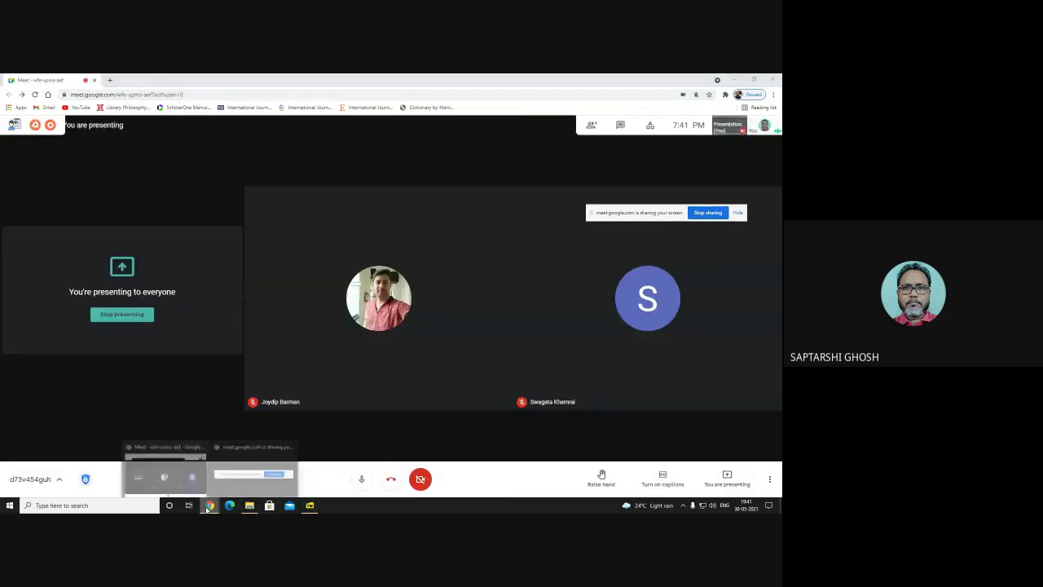
click(163, 472)
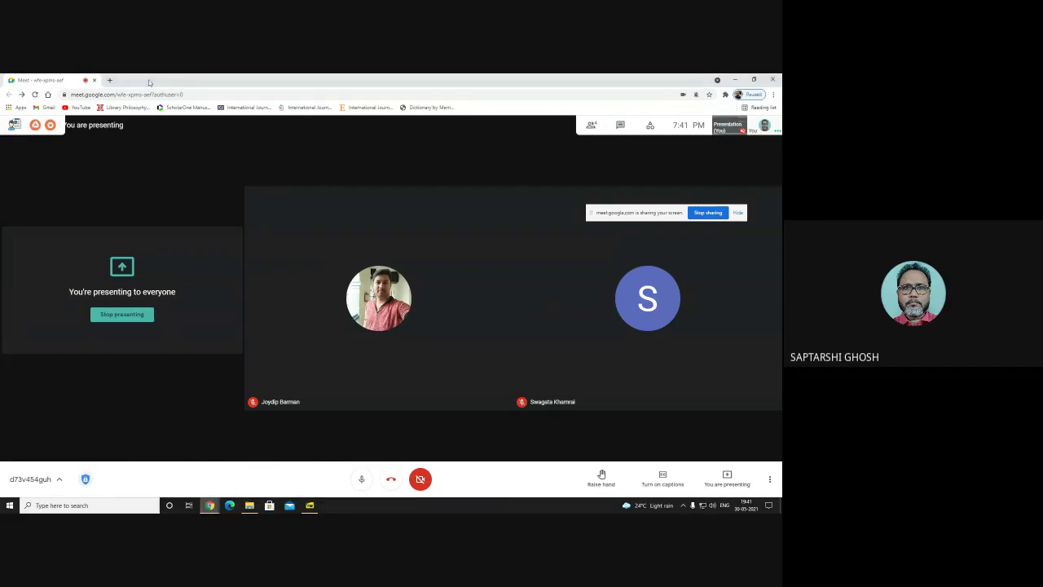
click(109, 80)
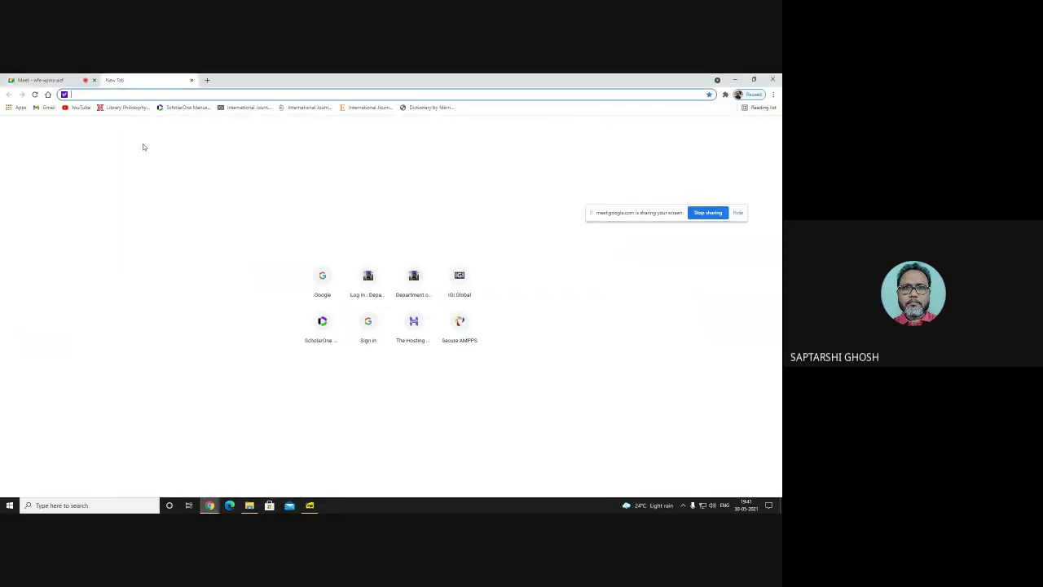
- Load localhost in the new tab and reload it, moving the screen-sharing notice aside
text(local)
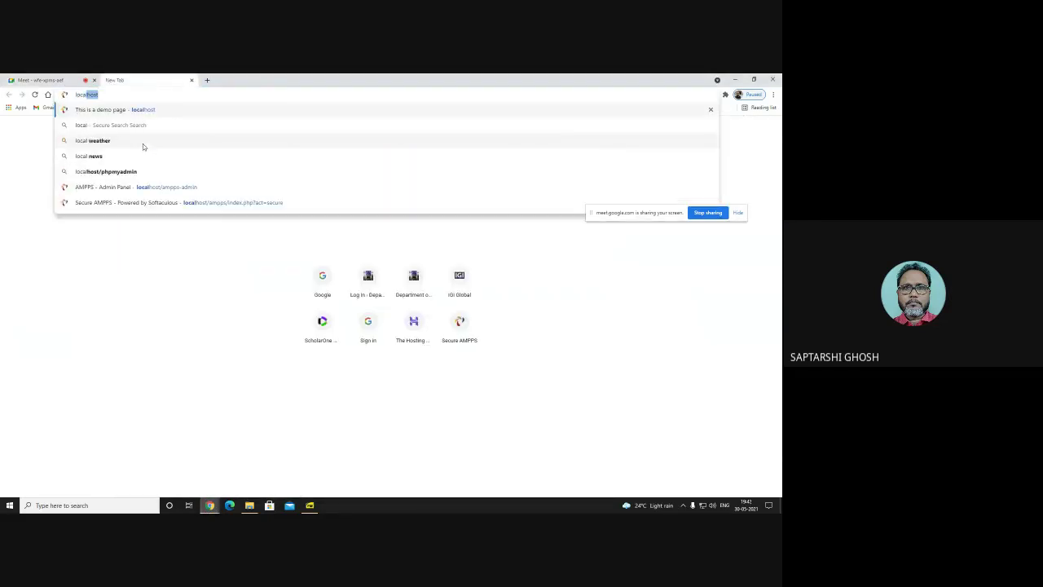
text(host)
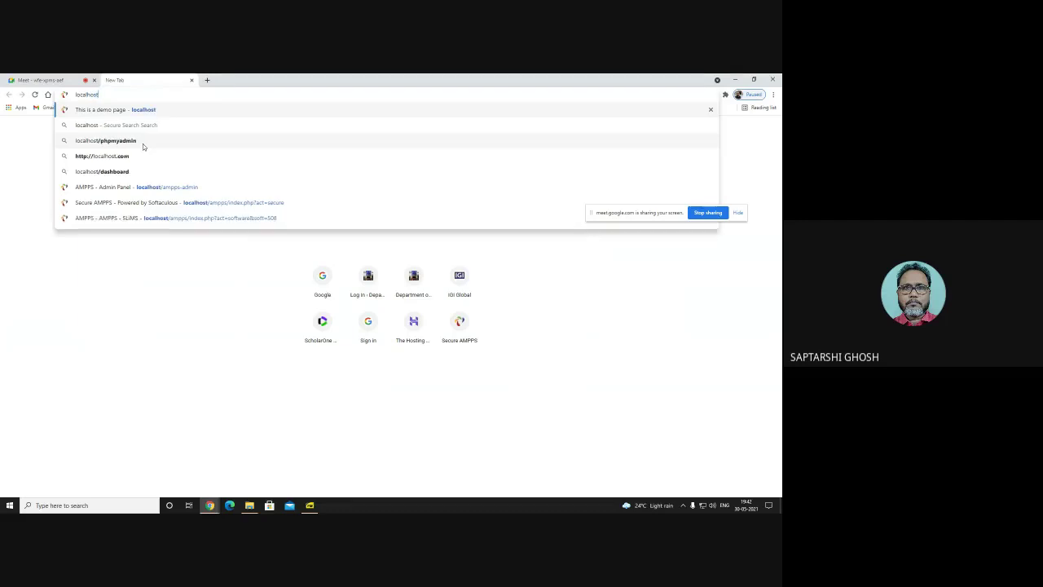
key(Return)
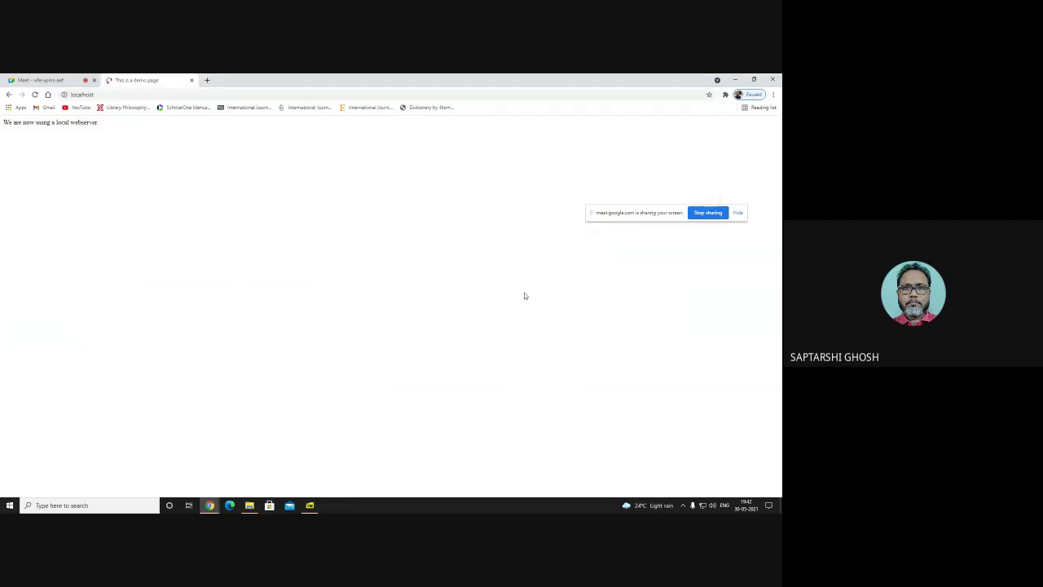
drag(624, 213, 587, 343)
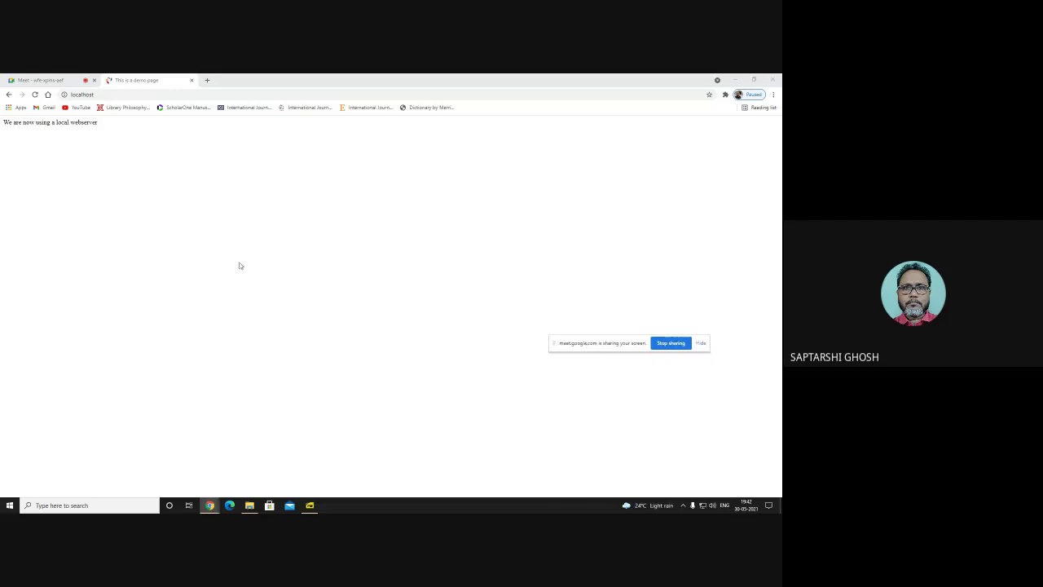
click(34, 95)
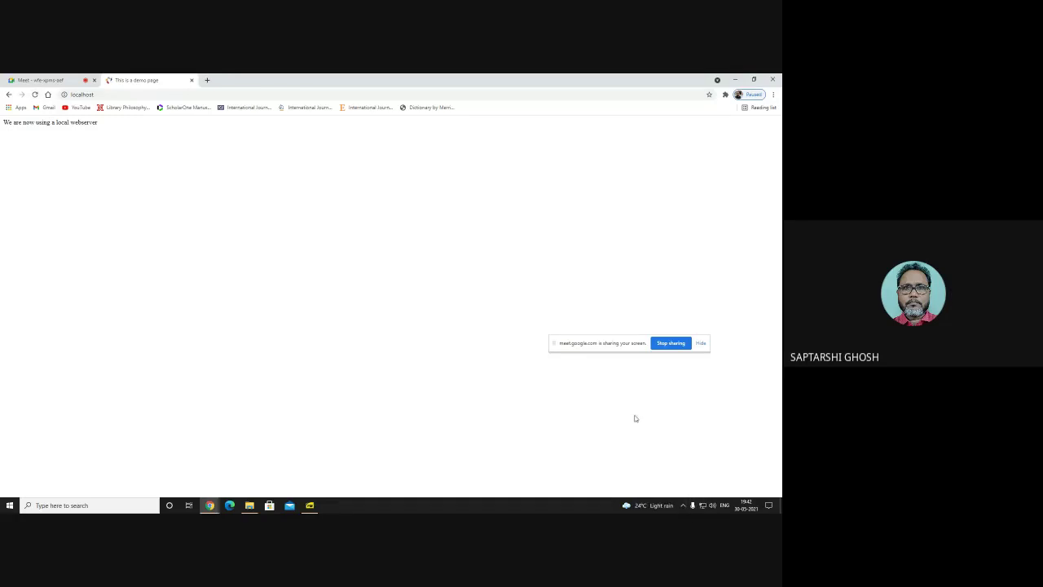
drag(617, 344, 602, 373)
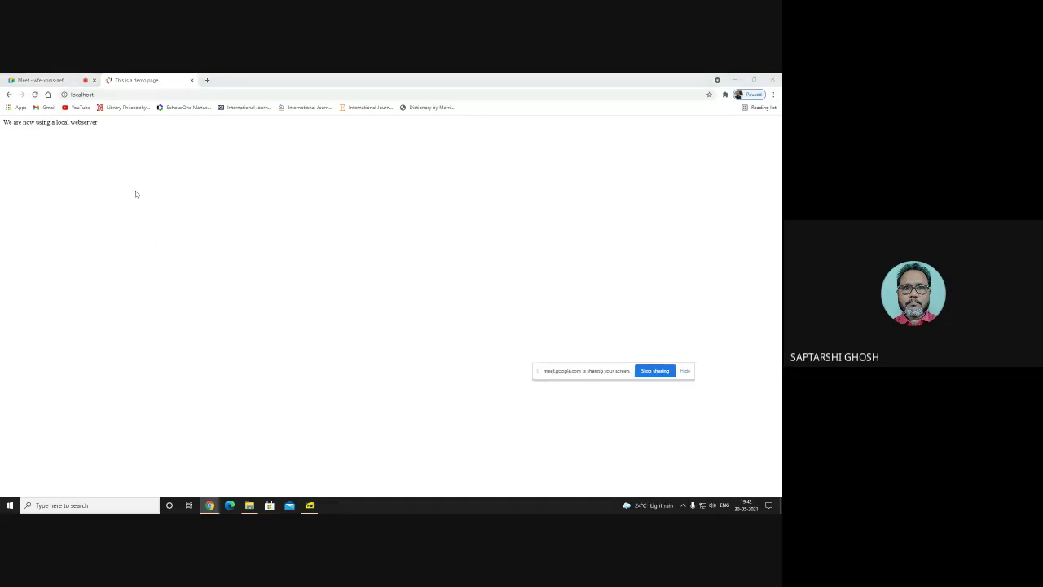
click(36, 95)
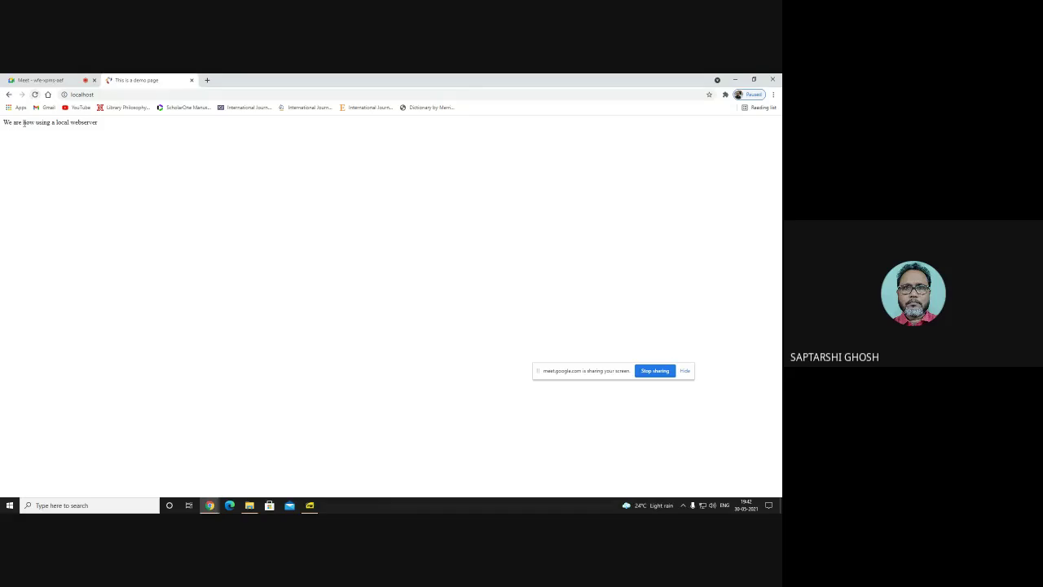
- Rename index.html to index.php, accept the extension change, and reload localhost to show 'Hello, World!'
click(250, 506)
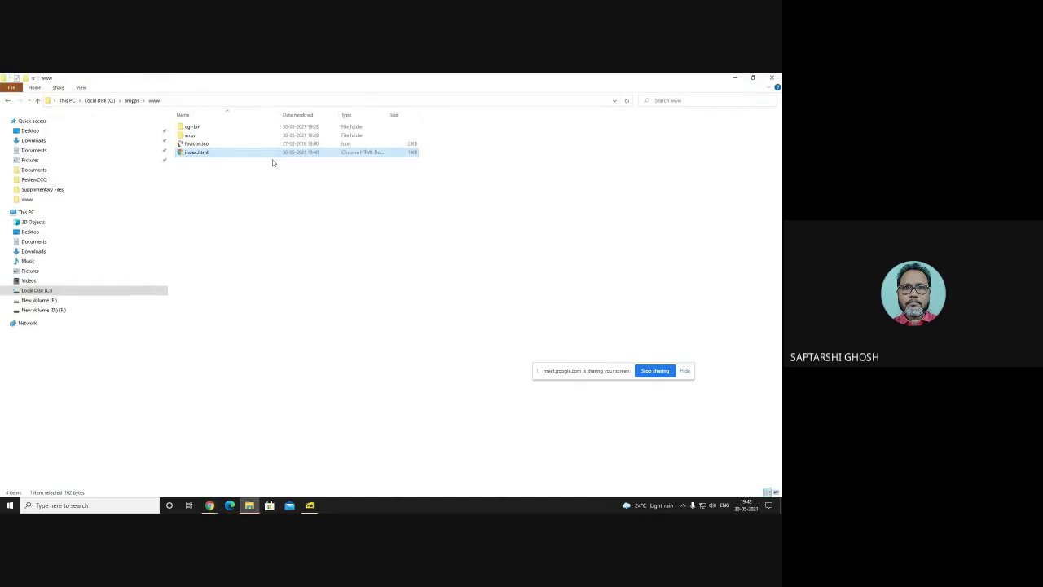
right_click(207, 154)
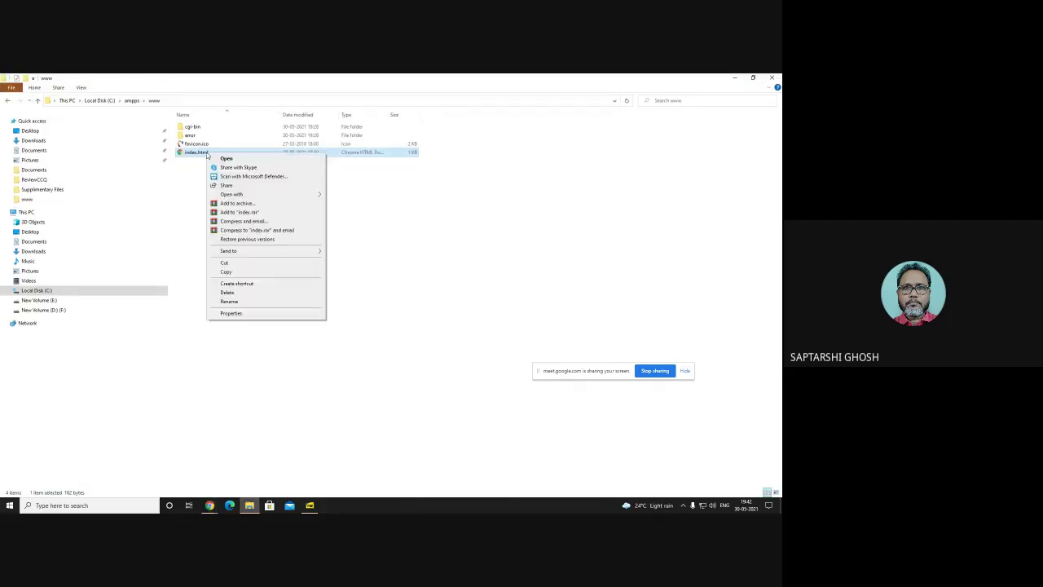
click(232, 302)
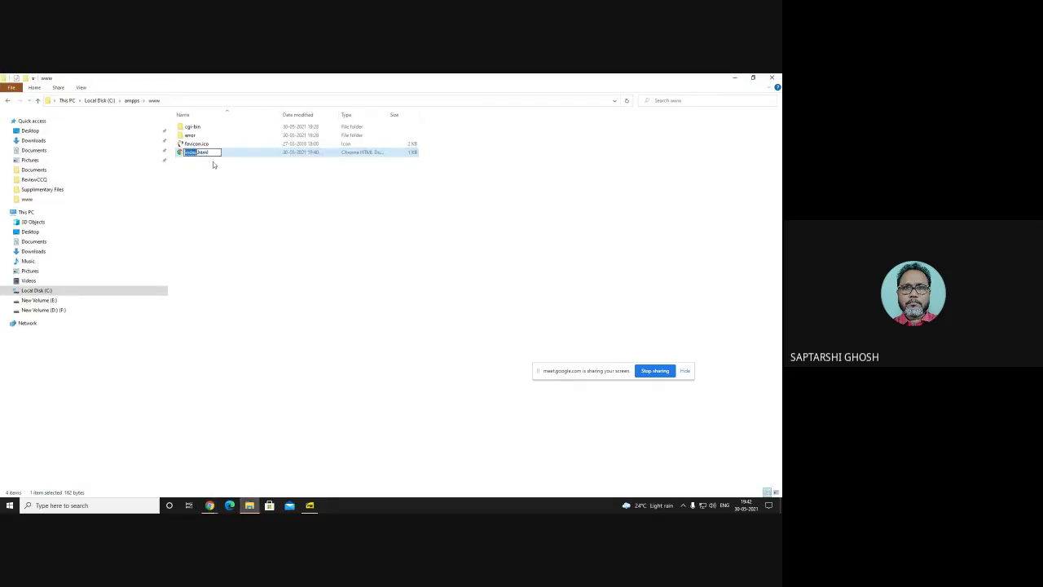
key(End)
key(shift+Left)
key(shift+Left)
key(shift+Left)
key(shift+Left)
text(php)
key(Return)
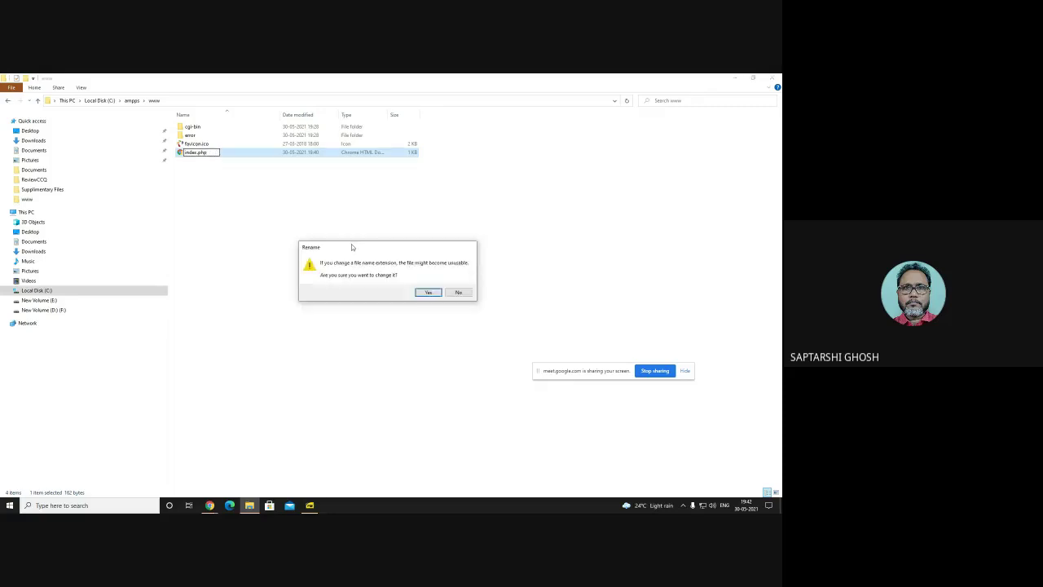
click(427, 293)
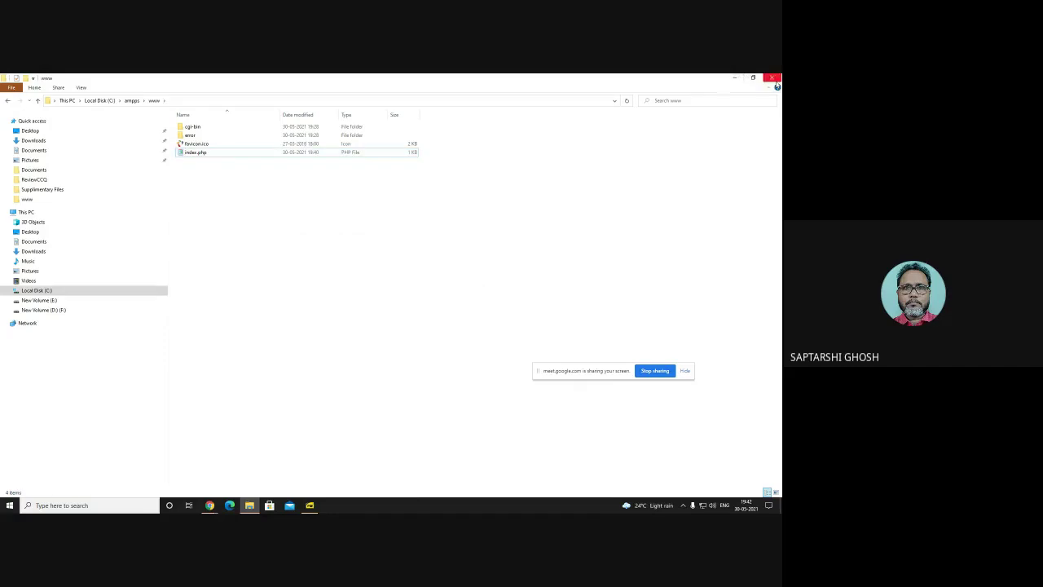
click(735, 78)
click(34, 95)
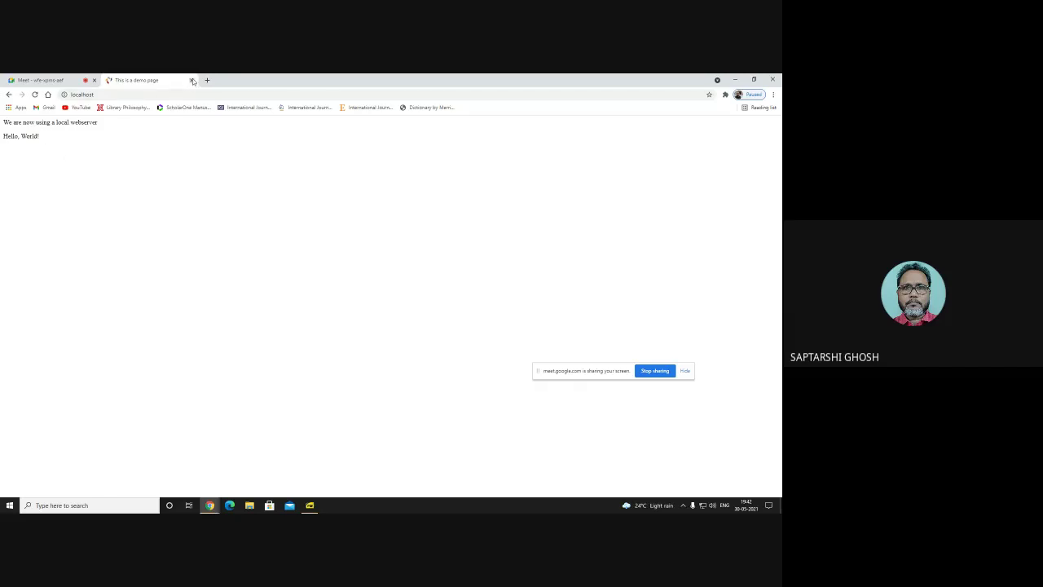
- Highlight both localhost output lines, confirming 'Hello, World!' under the demo text, then minimize Chrome
click(311, 506)
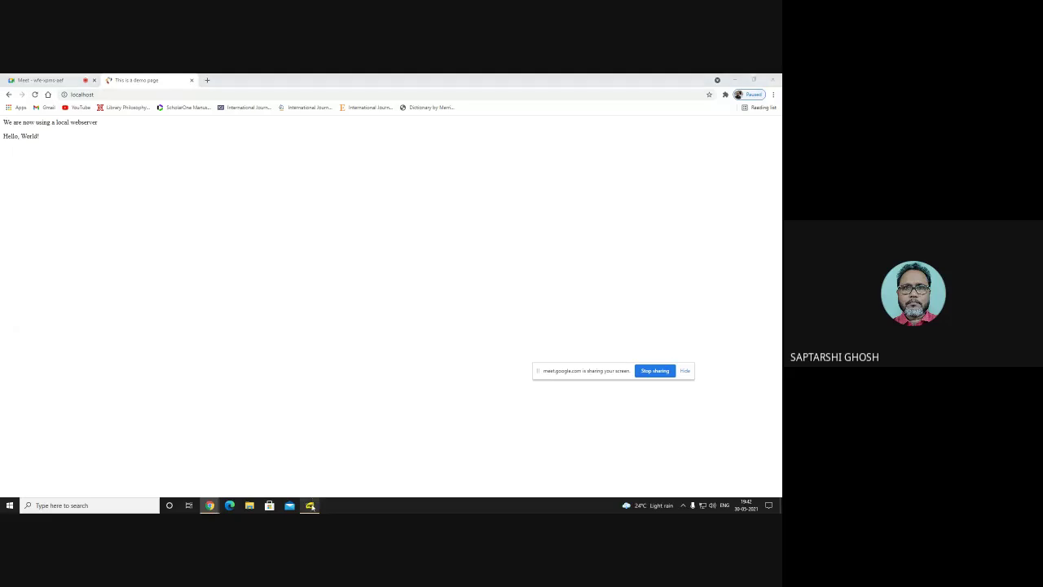
click(732, 79)
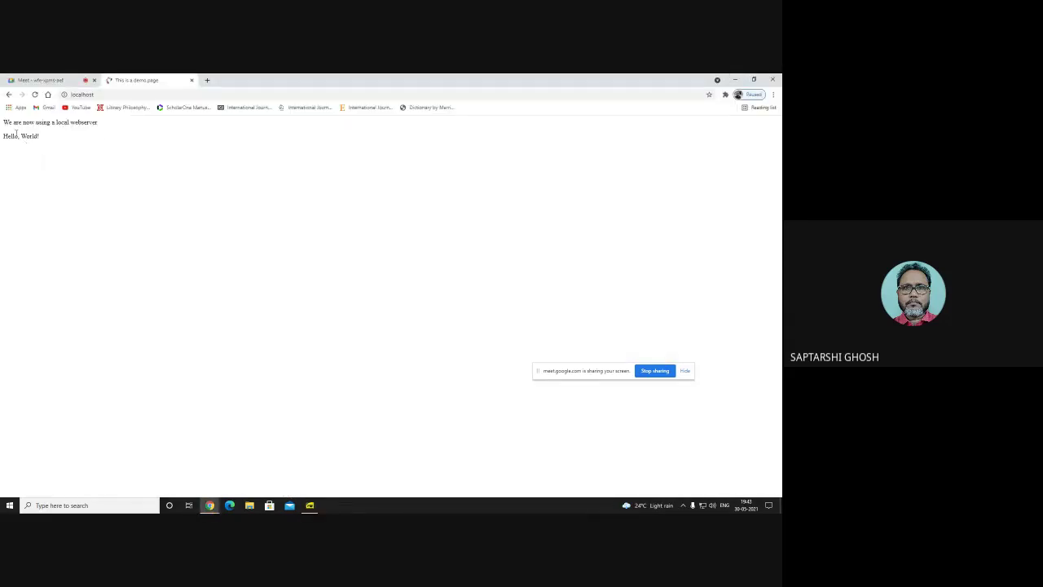
drag(5, 123, 90, 141)
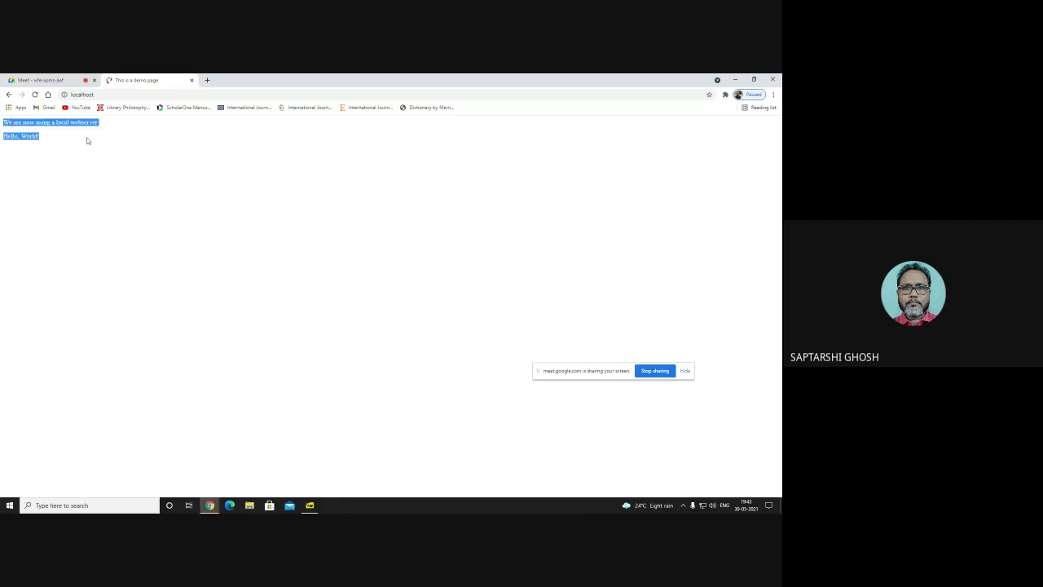
click(89, 140)
drag(8, 123, 47, 141)
click(738, 79)
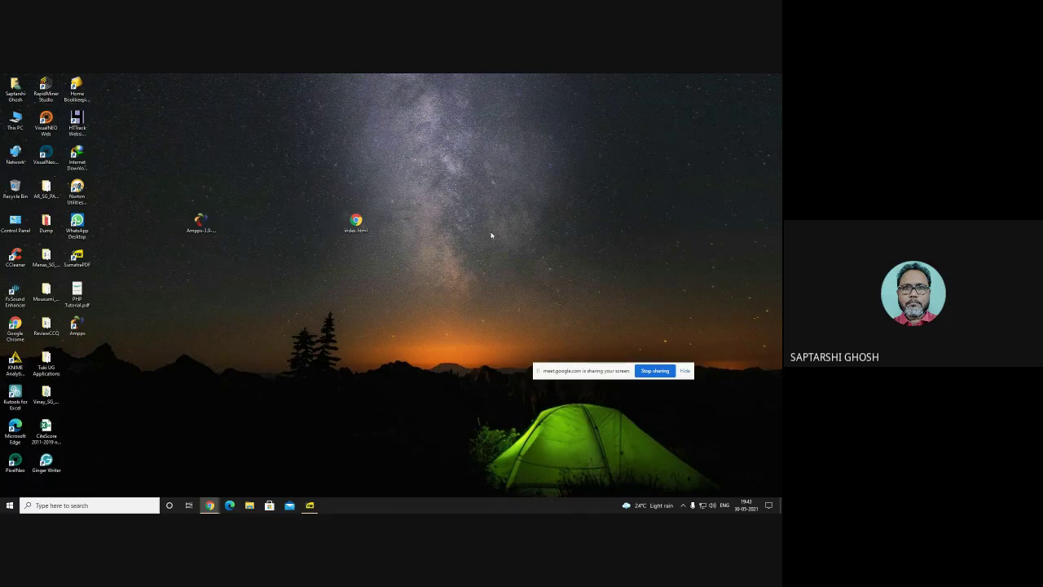
- Open the desktop index.html in Chrome, close its tab, and minimize the browser
double_click(356, 218)
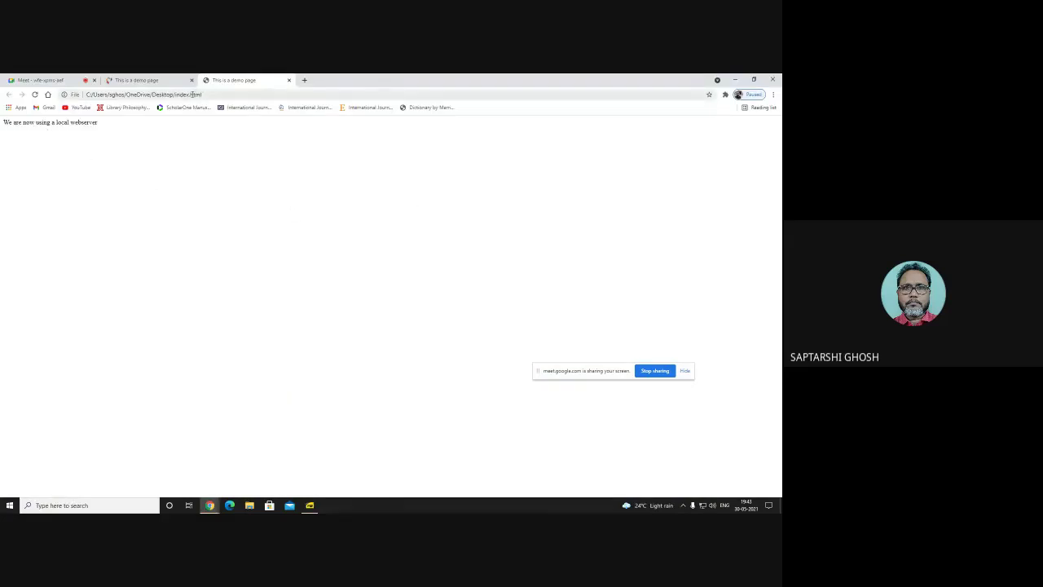
click(288, 80)
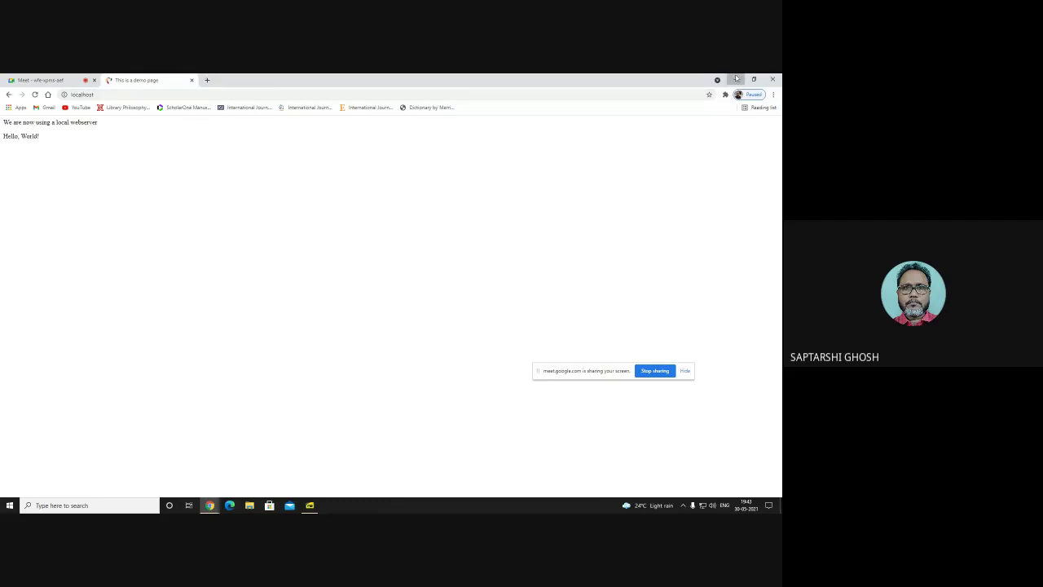
click(736, 79)
- Rename the desktop index.html to index.php, accepting the extension change warning
key(F2)
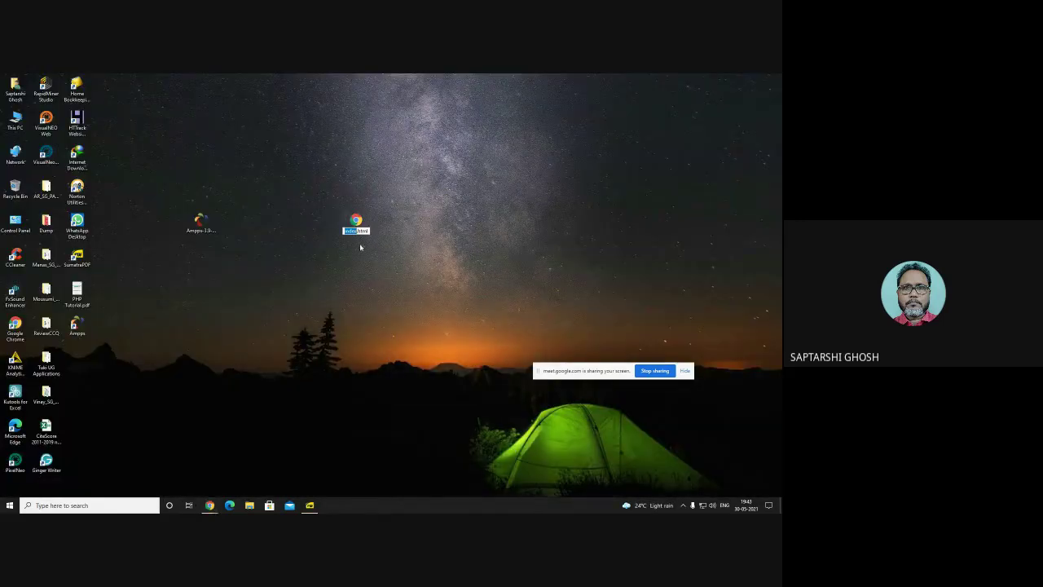
double_click(361, 231)
text(php)
key(Return)
click(420, 291)
- Review index.php's echo line in Notepad, close it, and move the file to the Recycle Bin
double_click(355, 222)
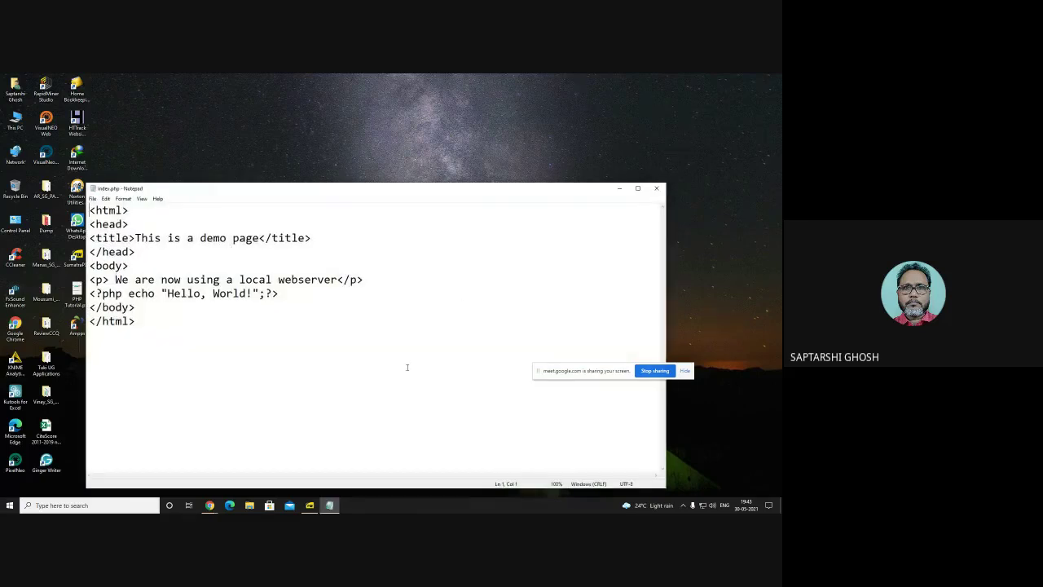
click(656, 188)
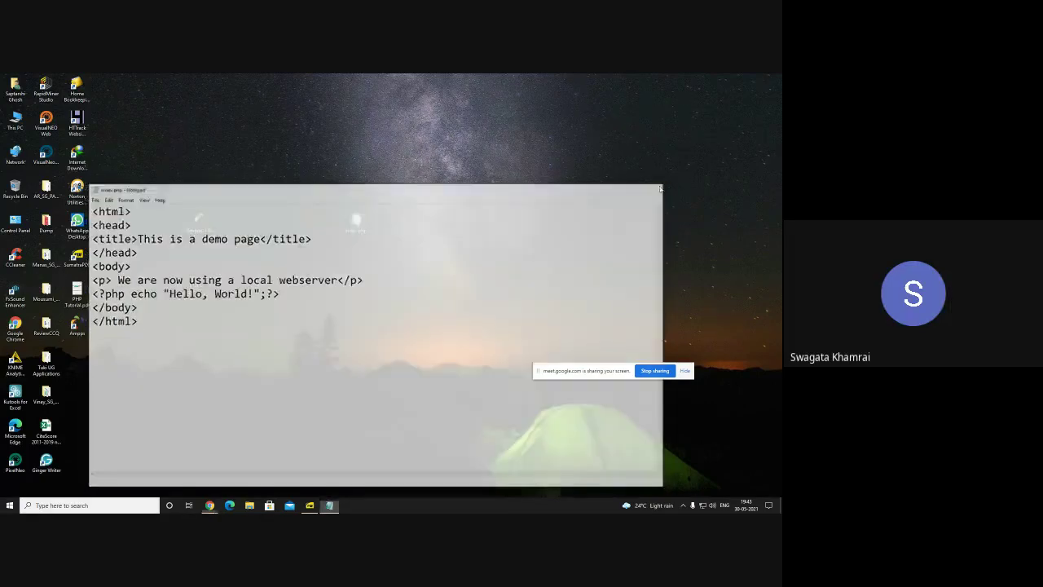
drag(357, 222, 14, 191)
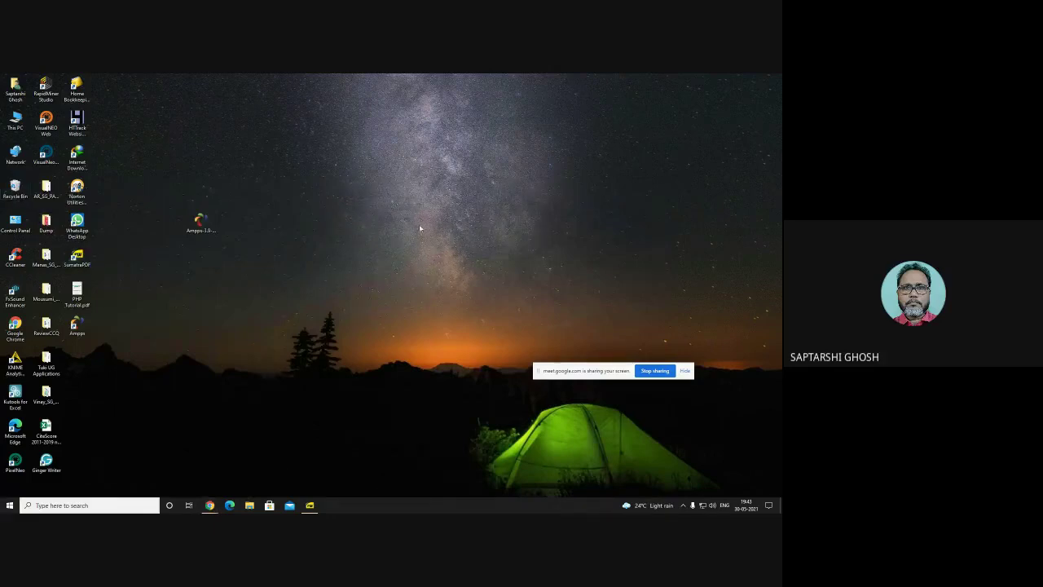
- Browse to C:\ampps\php-7.3 in File Explorer, locate php.exe, then close the window
click(249, 506)
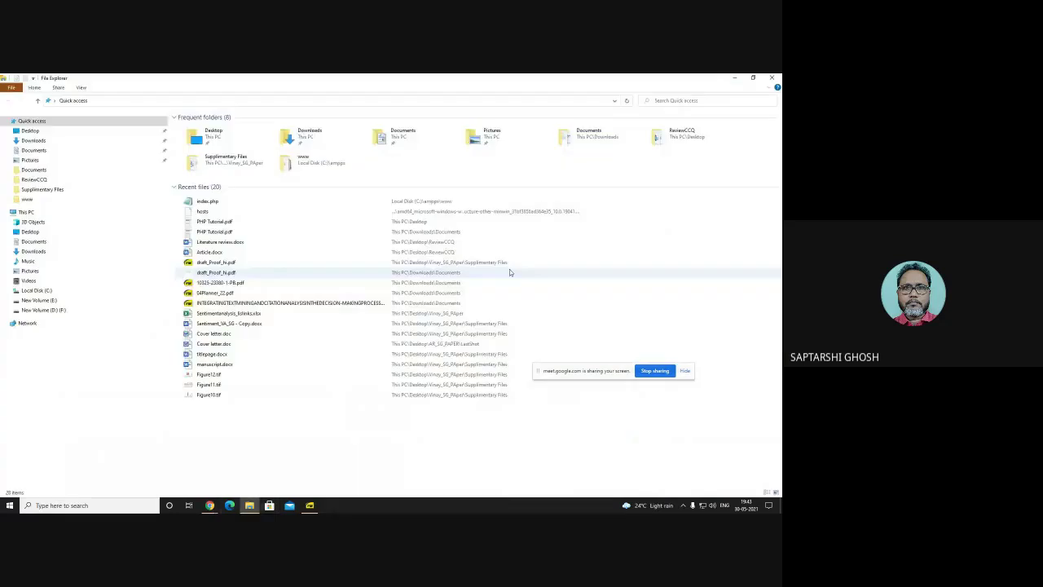
click(37, 290)
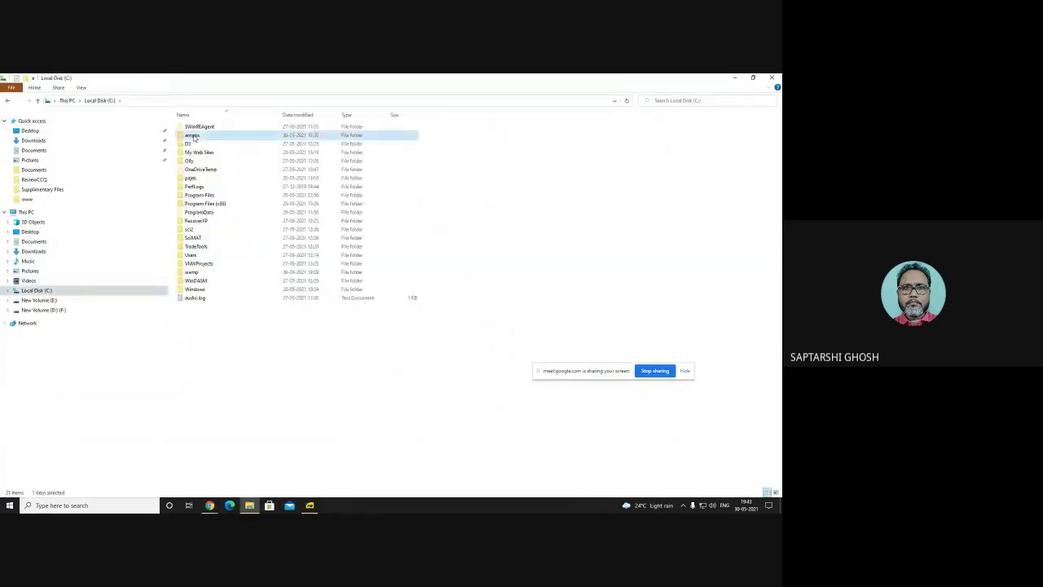
double_click(196, 136)
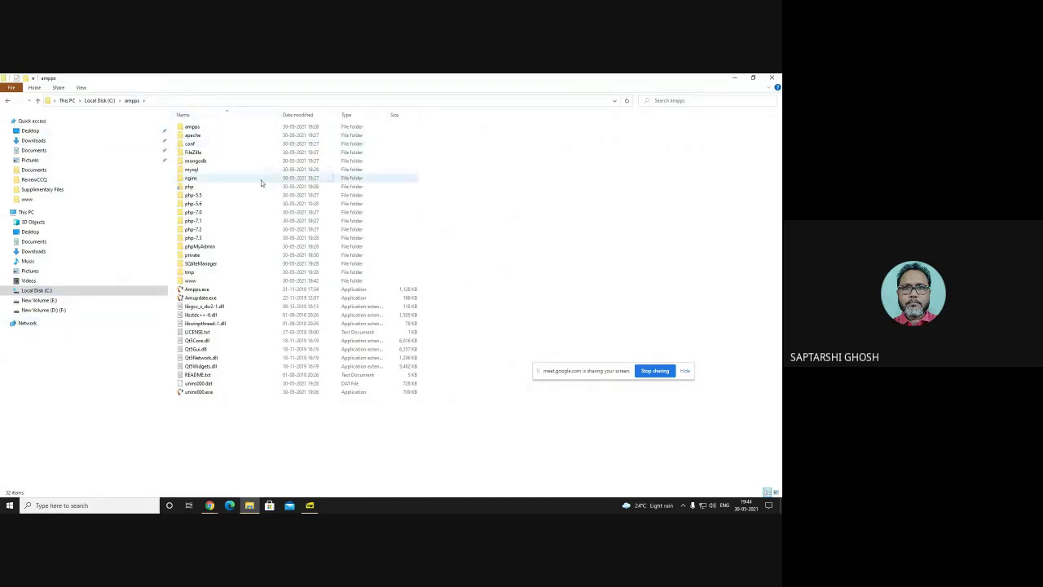
double_click(192, 237)
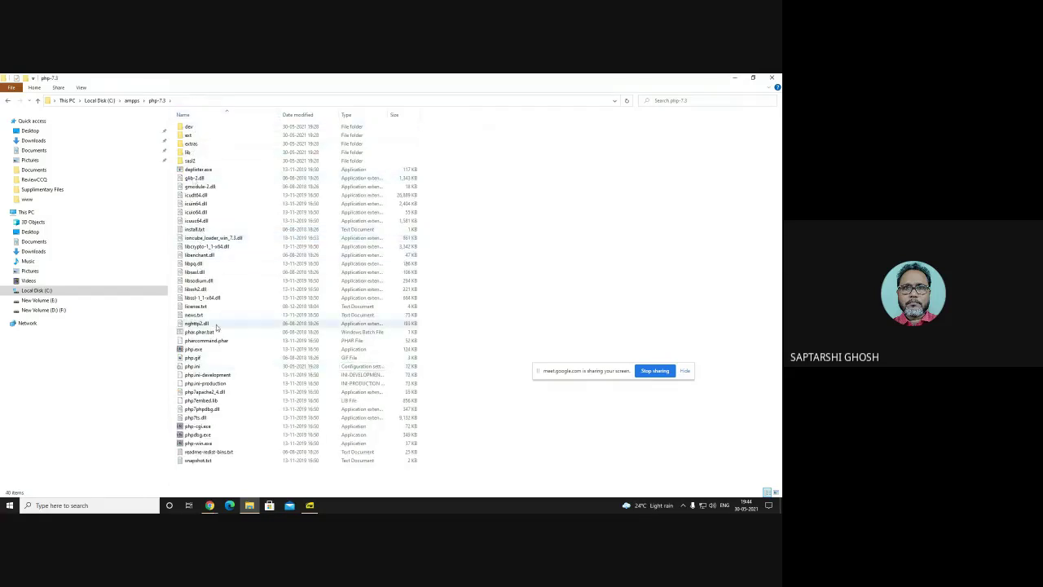
click(189, 352)
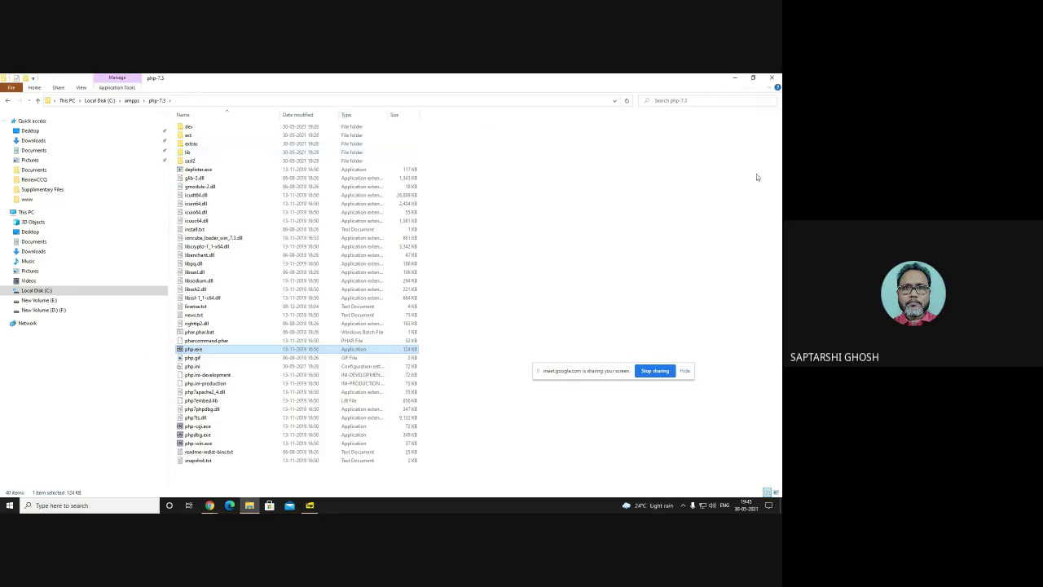
click(777, 78)
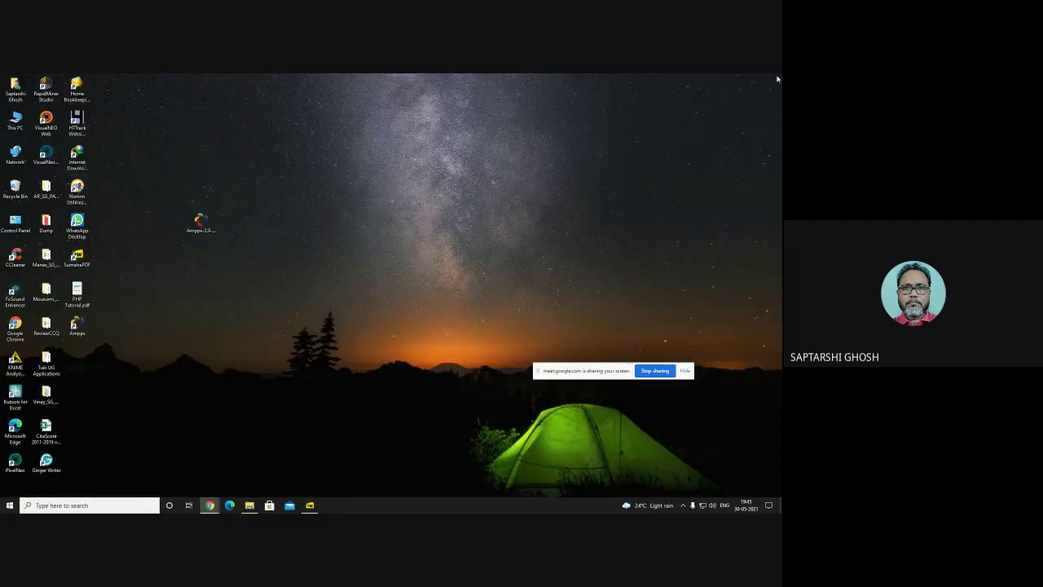
- Move the Ampps 3.9 file to the Recycle Bin and permanently empty the bin
click(683, 506)
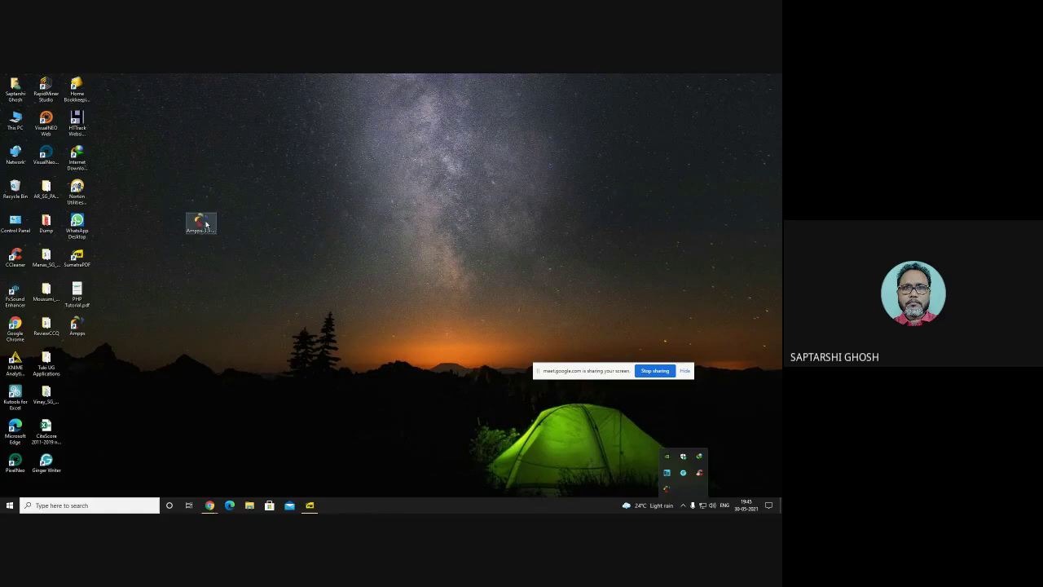
drag(199, 222, 42, 199)
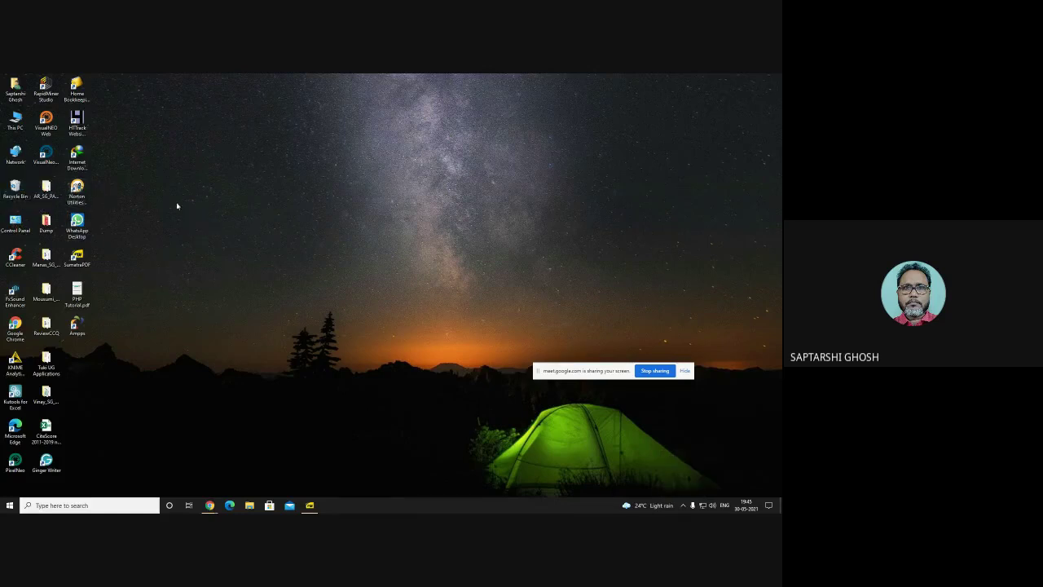
right_click(21, 184)
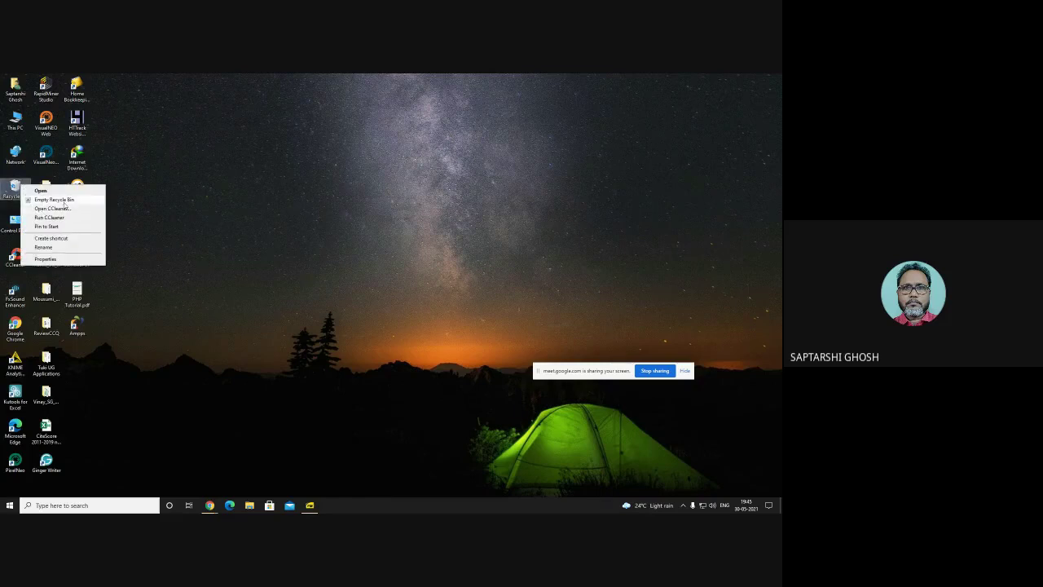
click(57, 205)
click(423, 296)
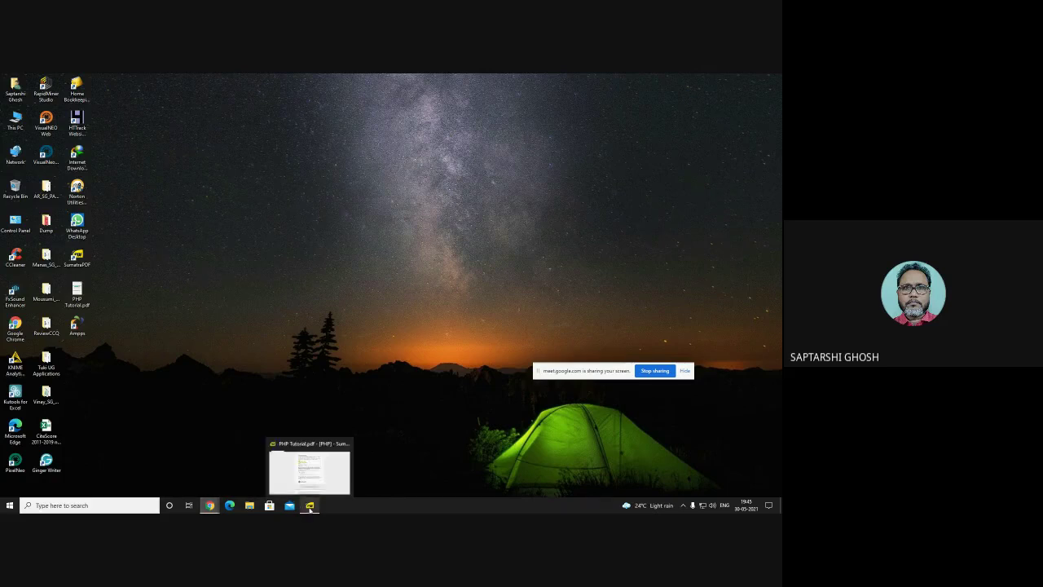
- Move the screen-sharing notice higher up on the screen
mouse_move(209, 505)
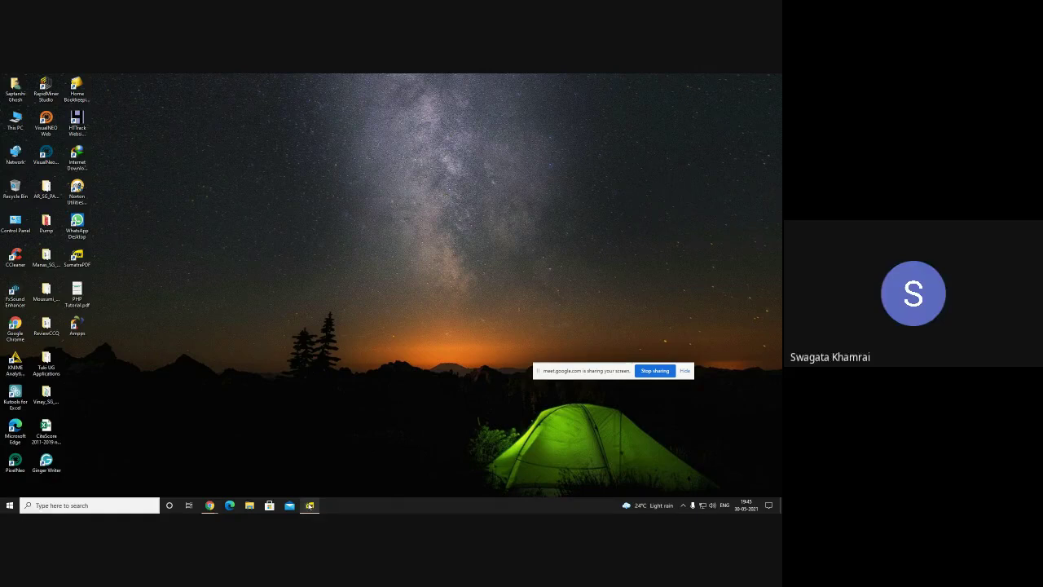
mouse_move(309, 507)
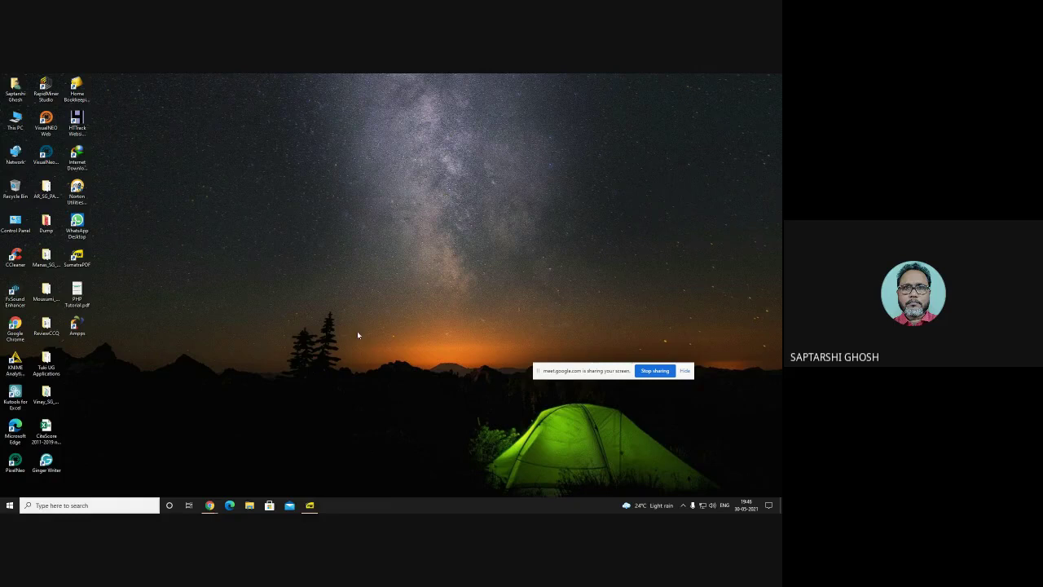
drag(563, 372, 565, 337)
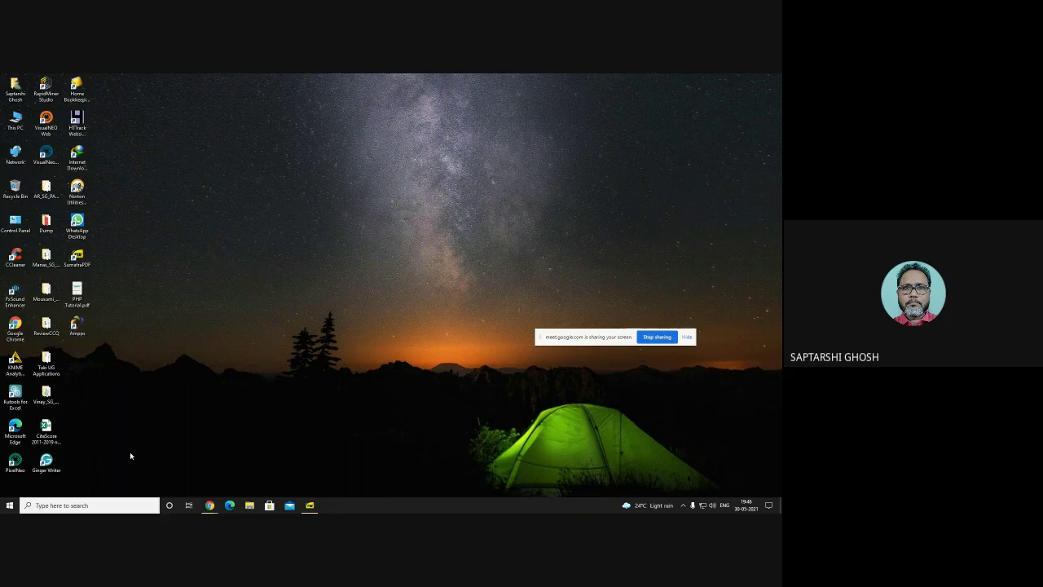
- Launch PowerPoint from the Start menu app list and preview the Urban monochrome template
click(10, 505)
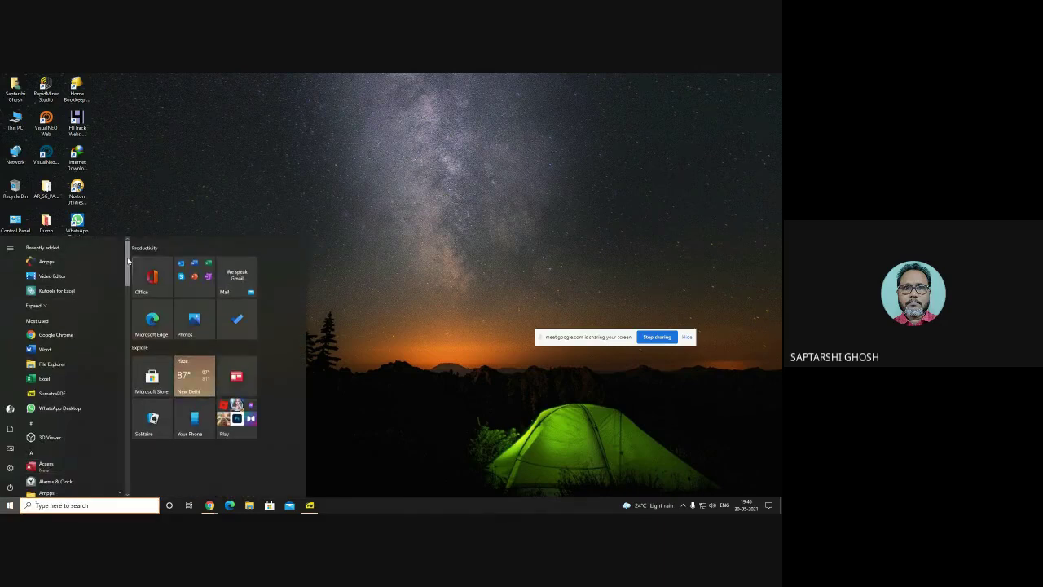
scroll(127, 265, down, 1)
drag(128, 266, 122, 399)
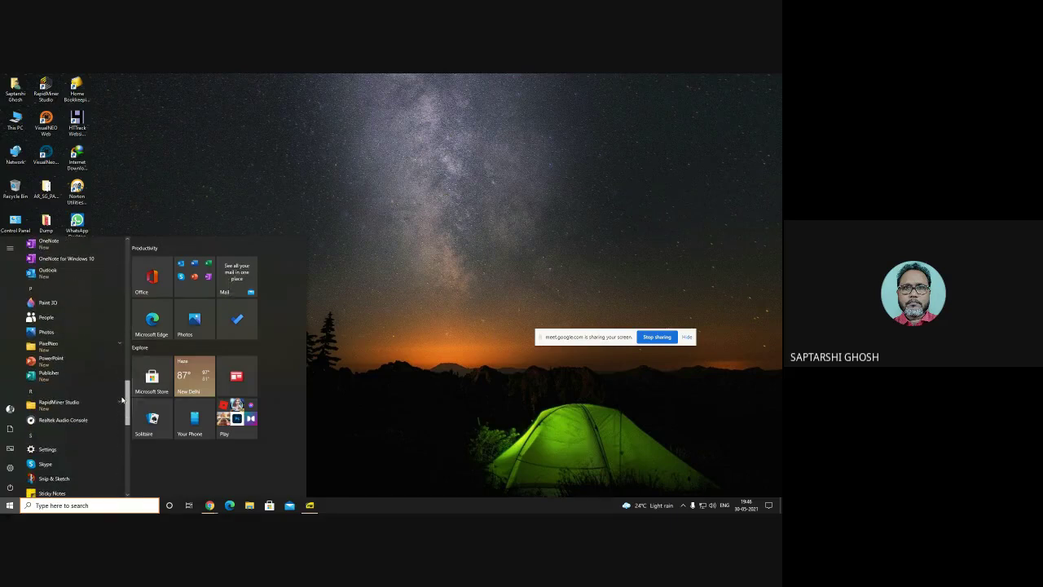
click(69, 362)
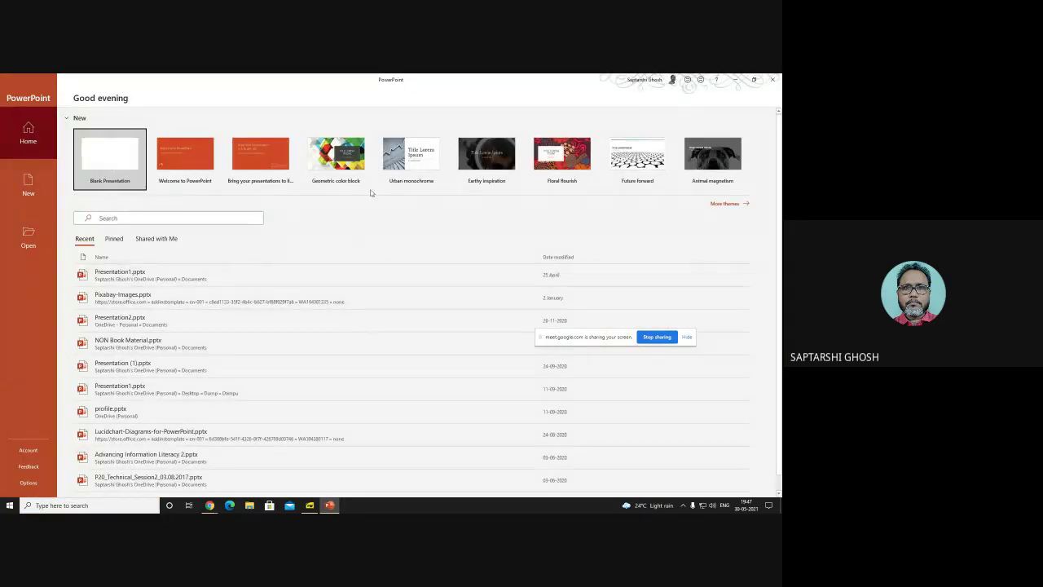
click(393, 159)
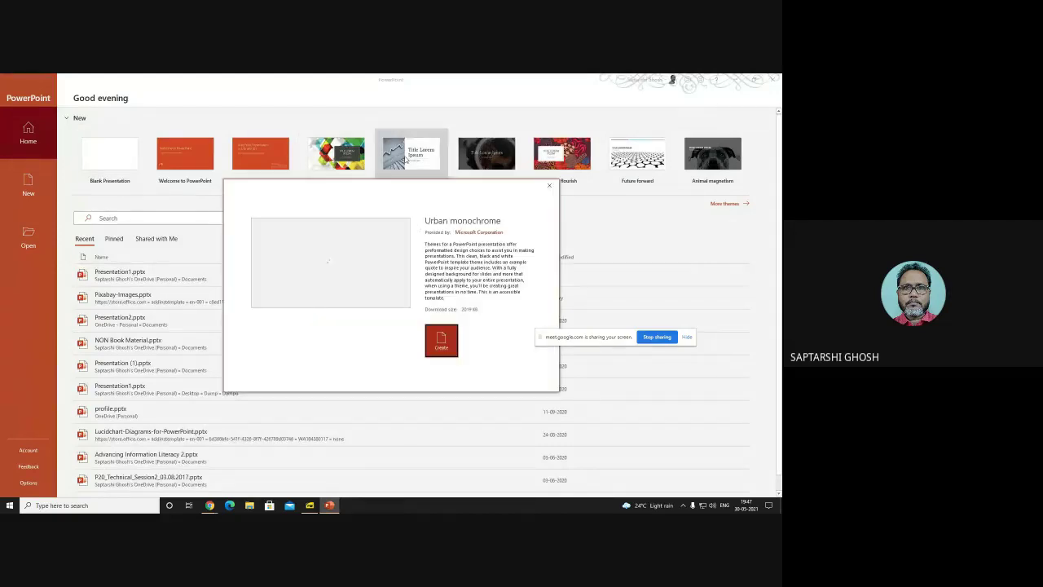